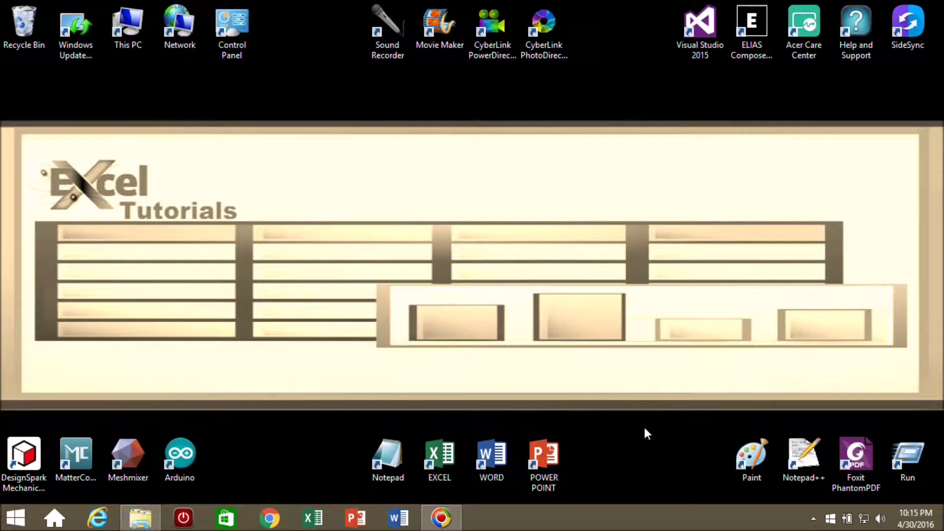
# Start Excel and open the recent workbook ZRXBS 2019 PROFITS-C4.xlsx
pyautogui.click(313, 516)
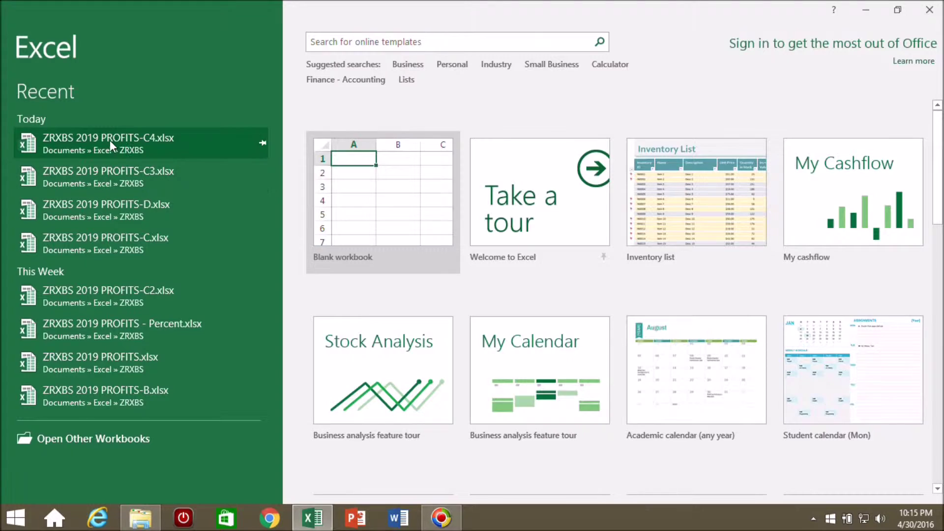
pyautogui.click(110, 140)
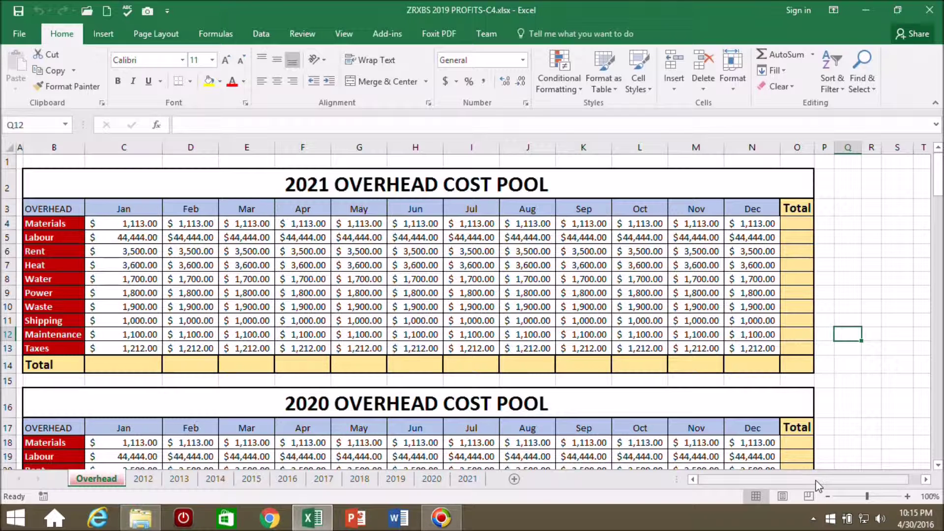
# Look over the cost pools on the Overhead sheet and the product, profit, cost and overhead tables on the 2012 sheet
pyautogui.hotkey('ctrl', 'pagedown')
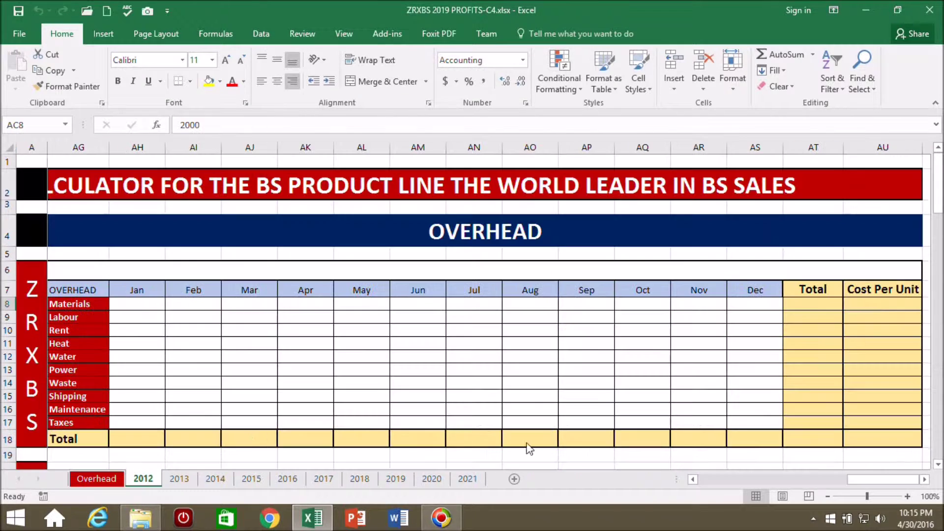
pyautogui.click(97, 480)
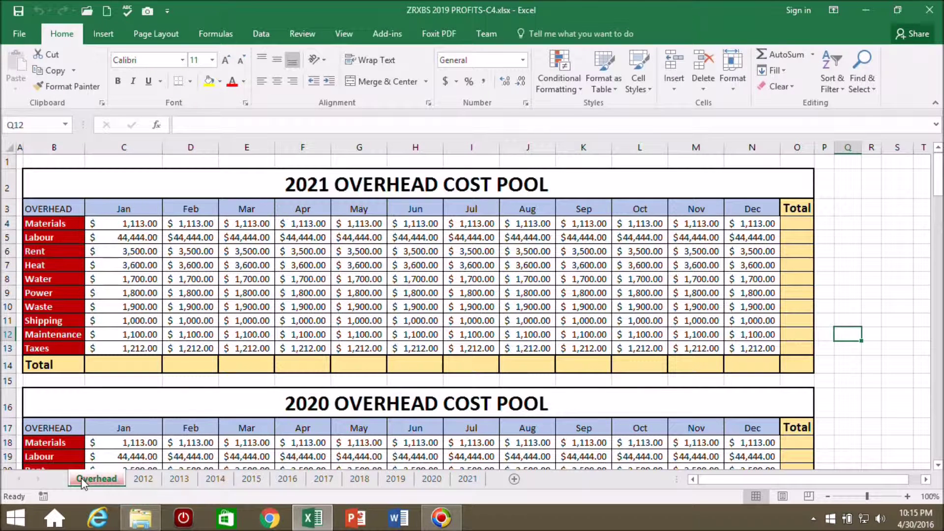
pyautogui.click(143, 480)
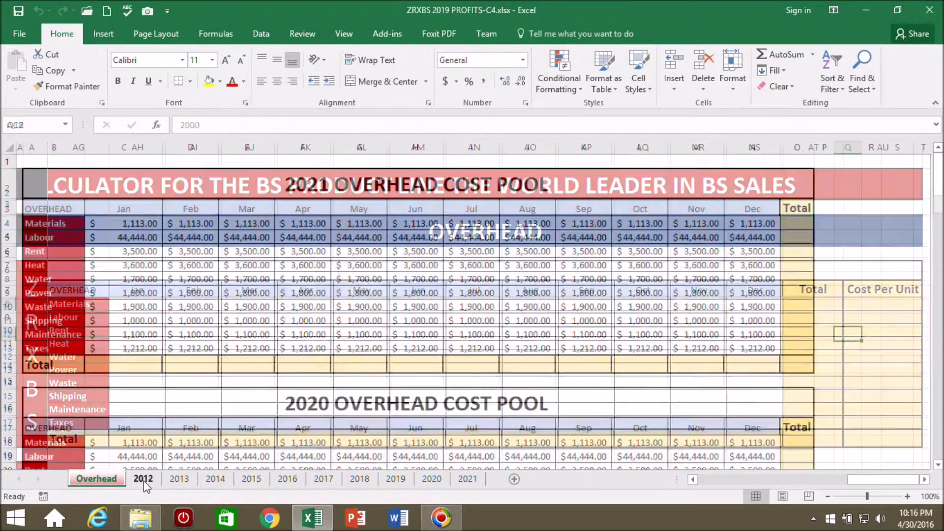
pyautogui.moveTo(861, 477); pyautogui.dragTo(798, 481)
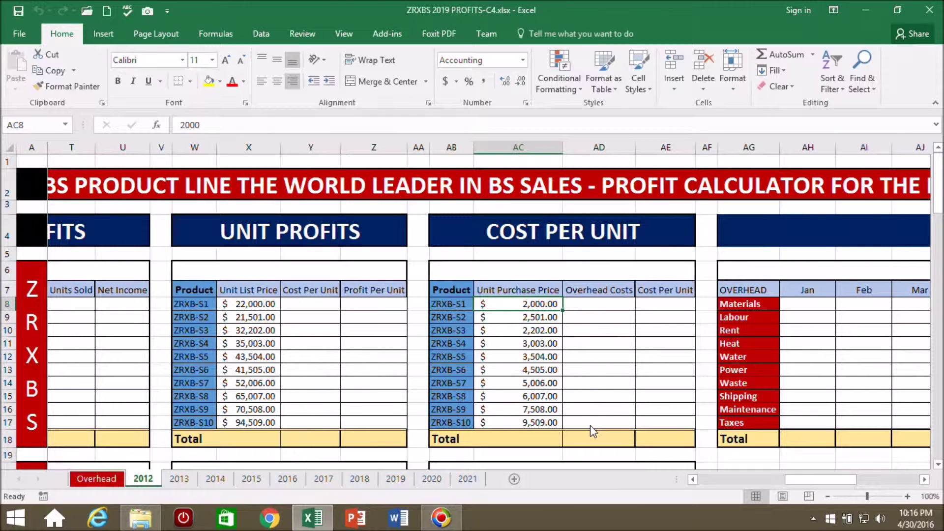
pyautogui.hscroll(5, 594, 432)
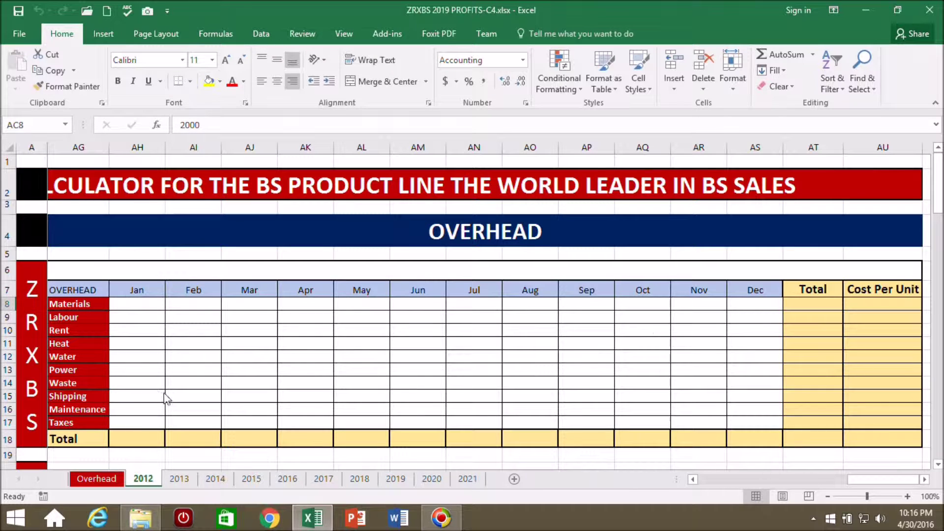
pyautogui.moveTo(860, 473); pyautogui.dragTo(731, 480)
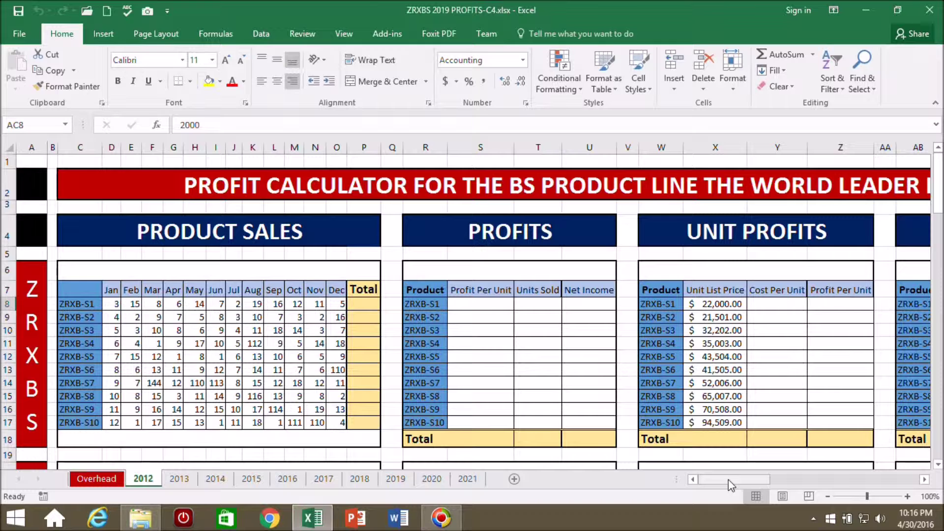
pyautogui.click(24, 34)
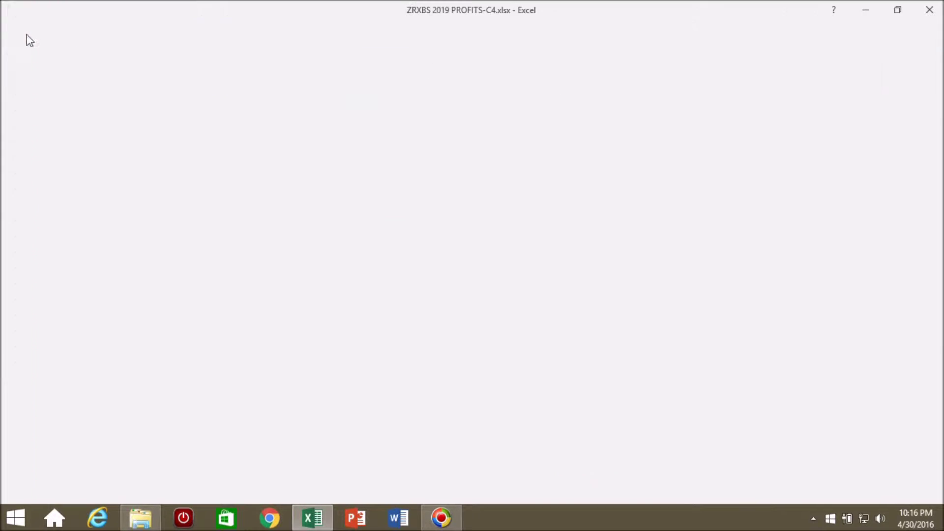
pyautogui.click(35, 169)
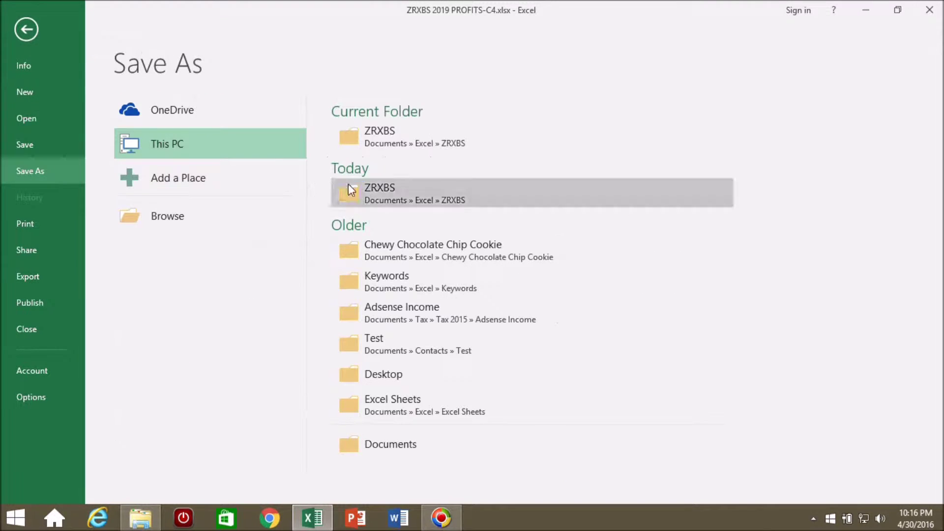
pyautogui.click(405, 129)
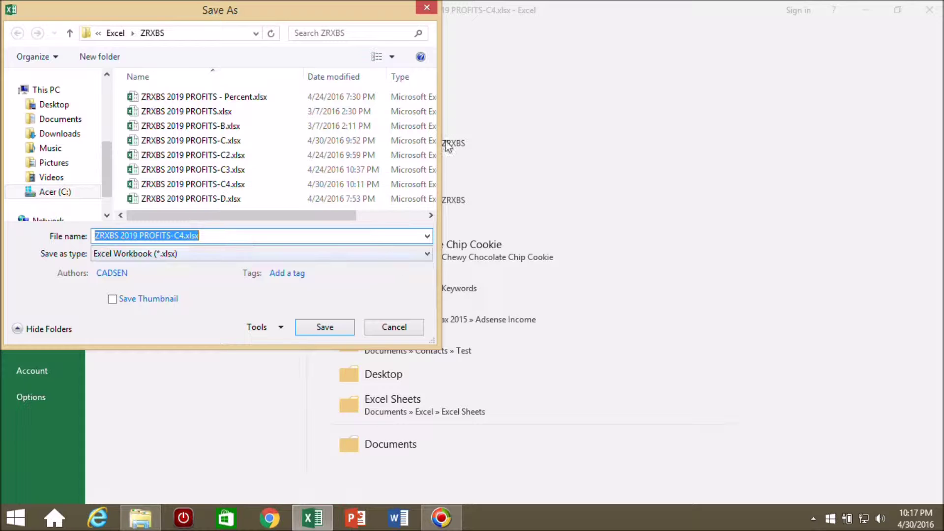
pyautogui.click(427, 8)
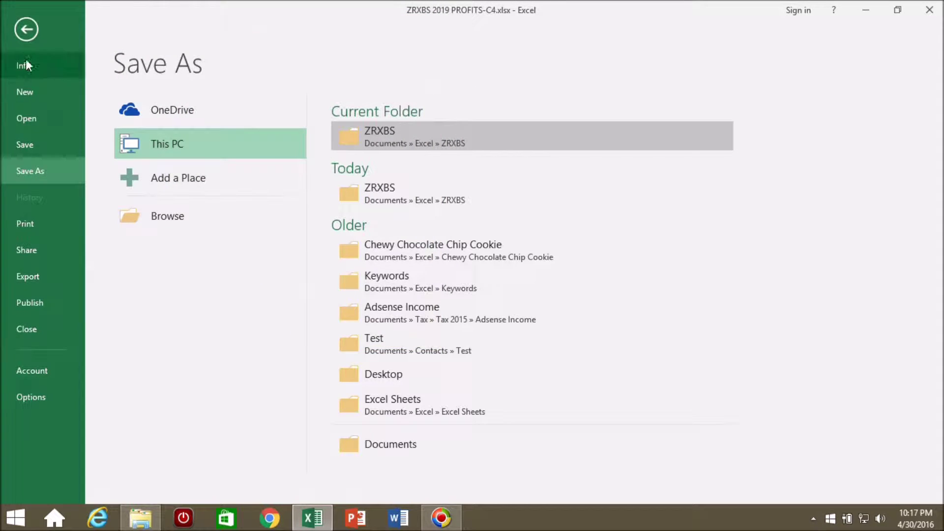
pyautogui.click(26, 31)
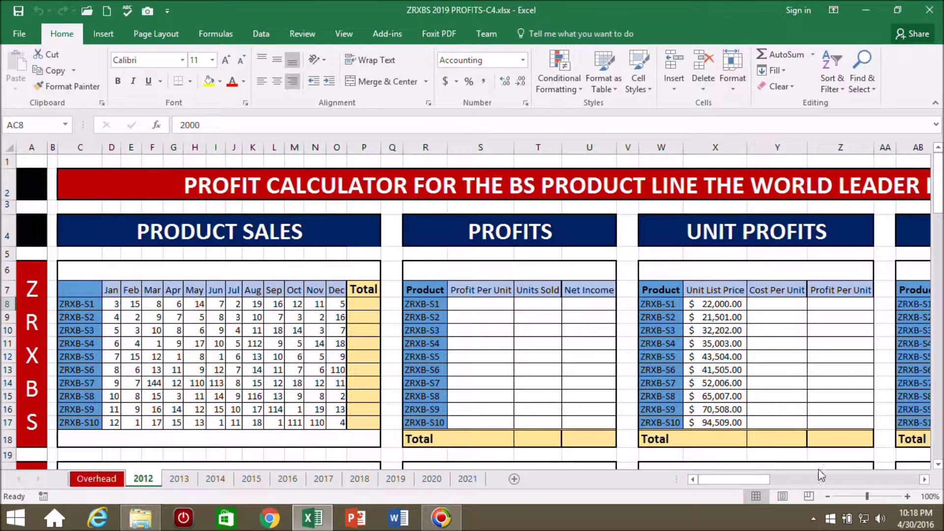
# Review the tables across the 2012 sheet and the yearly cost pools on the Overhead sheet
pyautogui.moveTo(743, 479); pyautogui.dragTo(834, 479)
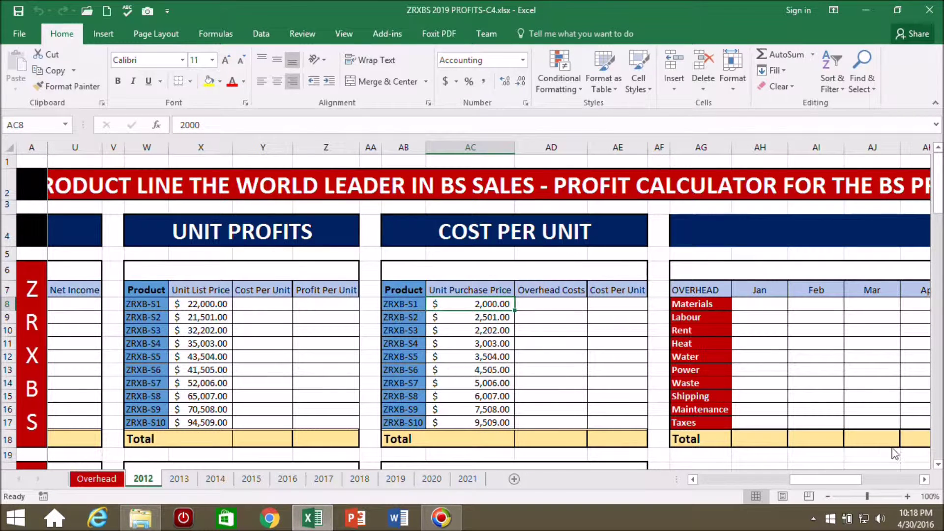
pyautogui.moveTo(863, 481); pyautogui.dragTo(772, 481)
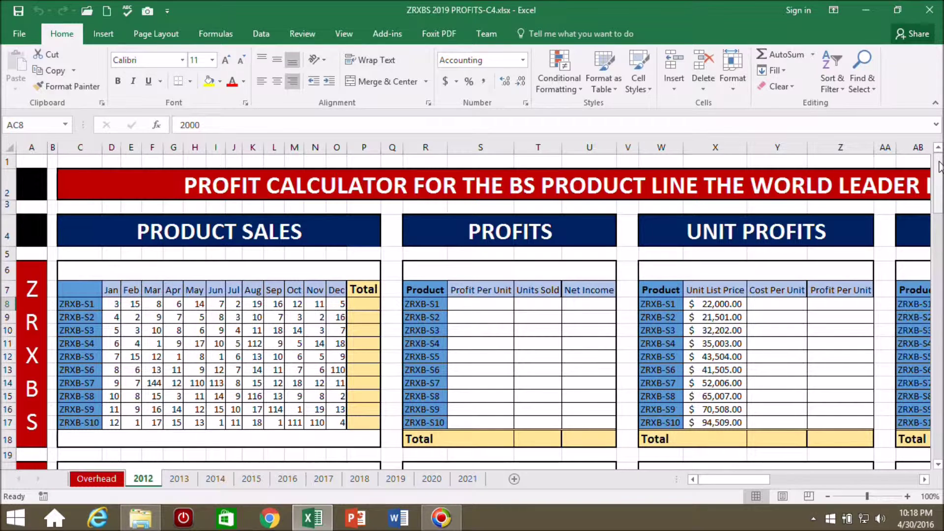
pyautogui.moveTo(940, 167); pyautogui.dragTo(939, 312)
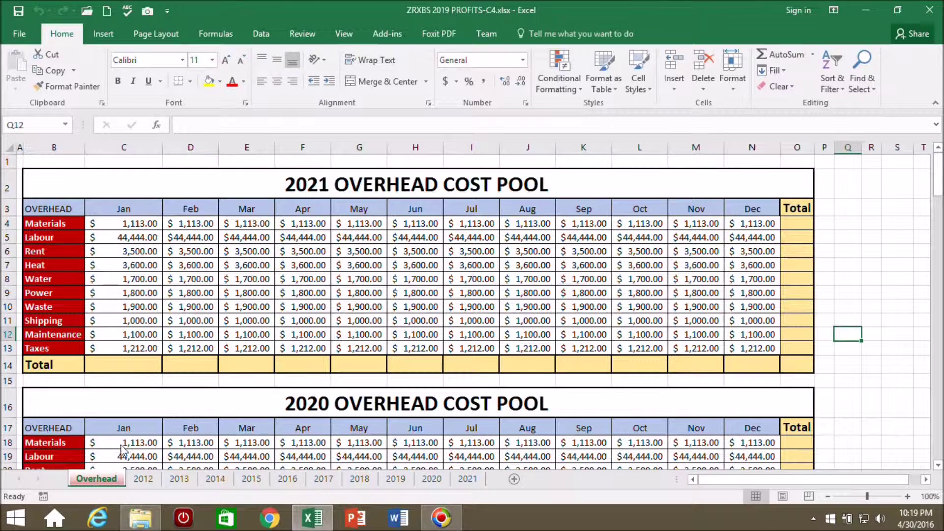
pyautogui.click(939, 179)
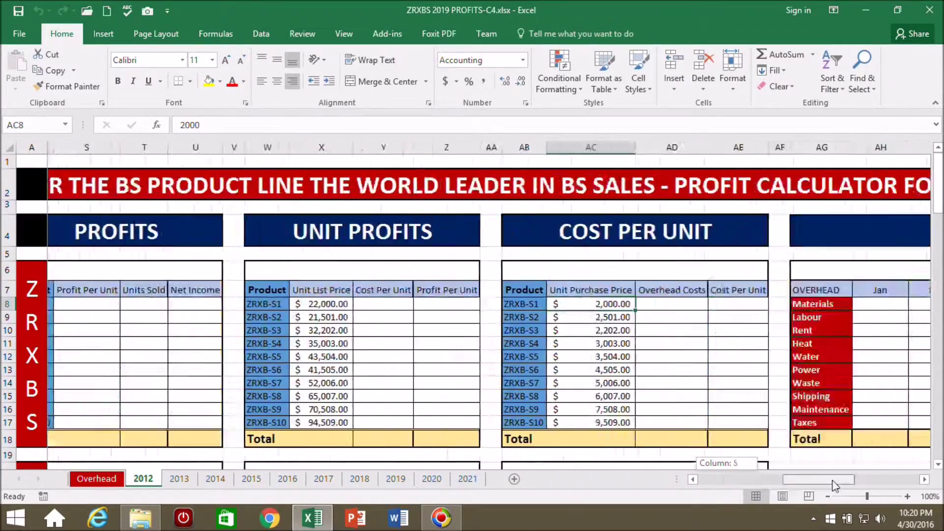
# In the 2012 sheet's OVERHEAD table, link January Materials cell AH8 to the 2021 cost pool with the formula =Overhead!C4
pyautogui.moveTo(880, 481); pyautogui.dragTo(907, 481)
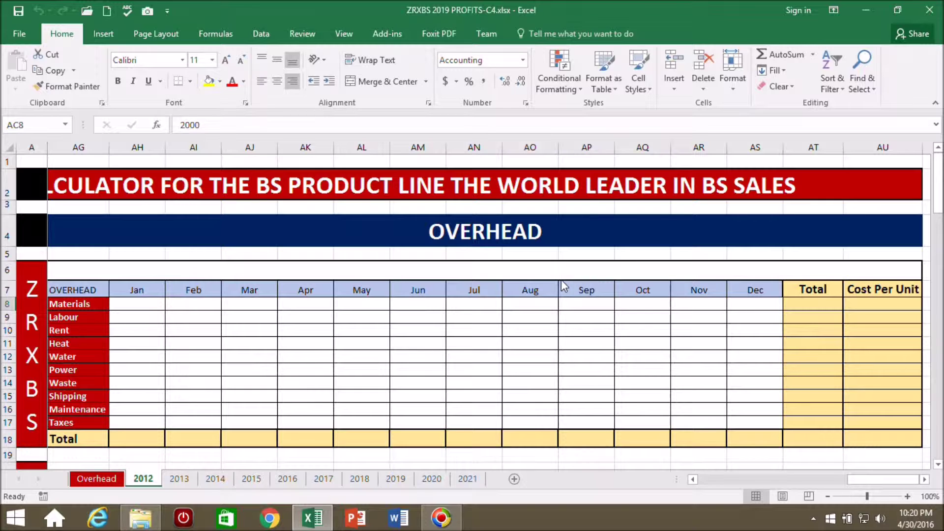
pyautogui.click(114, 305)
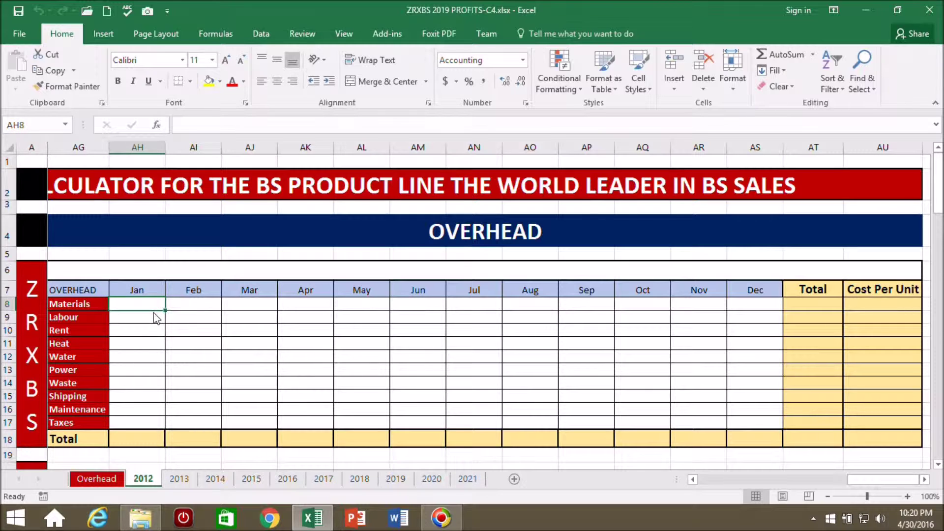
pyautogui.click(177, 125)
pyautogui.write('=')
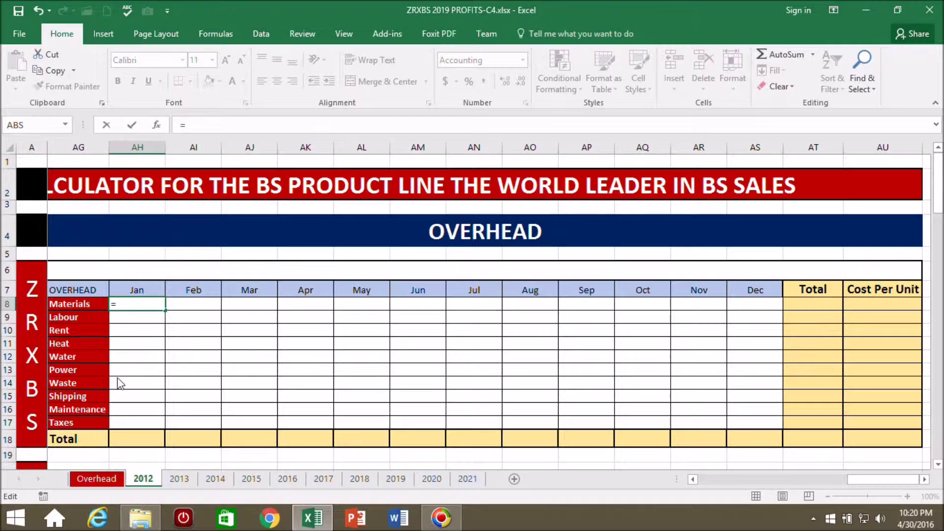
pyautogui.click(96, 479)
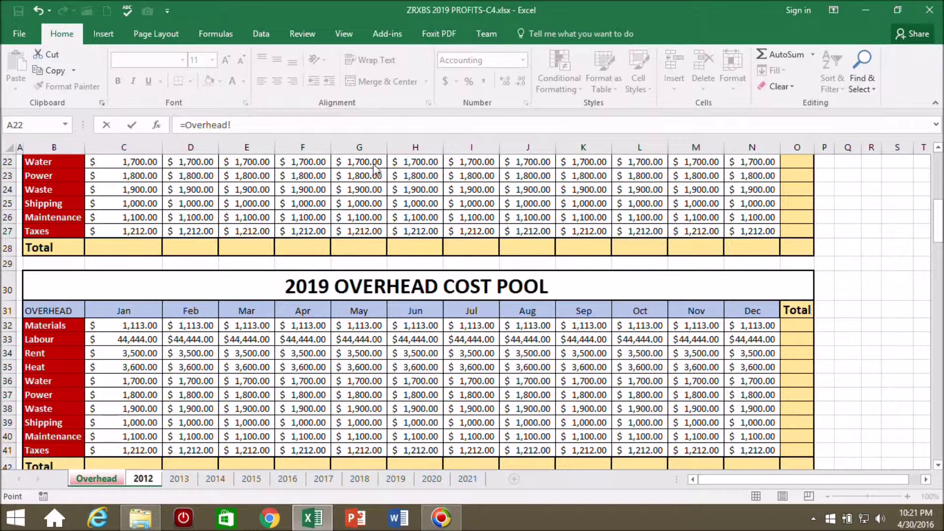
pyautogui.moveTo(938, 234); pyautogui.dragTo(938, 187)
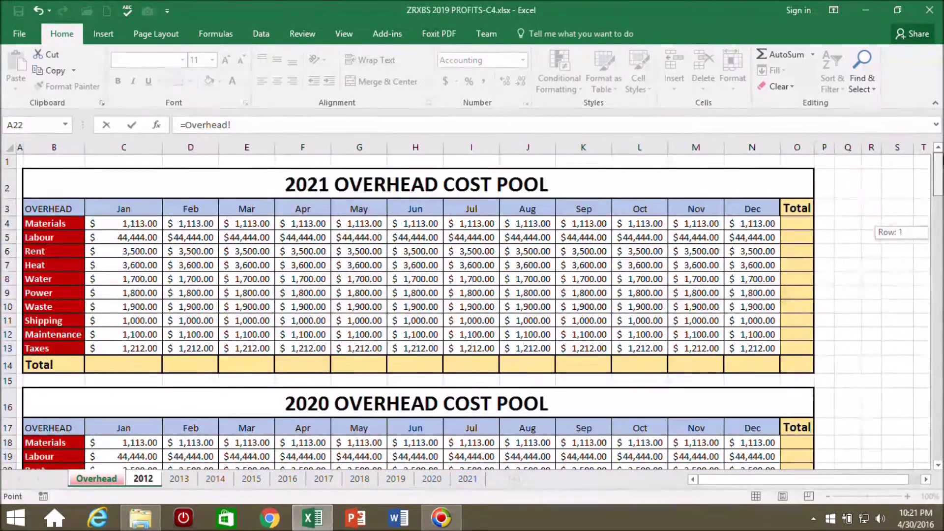
pyautogui.click(146, 229)
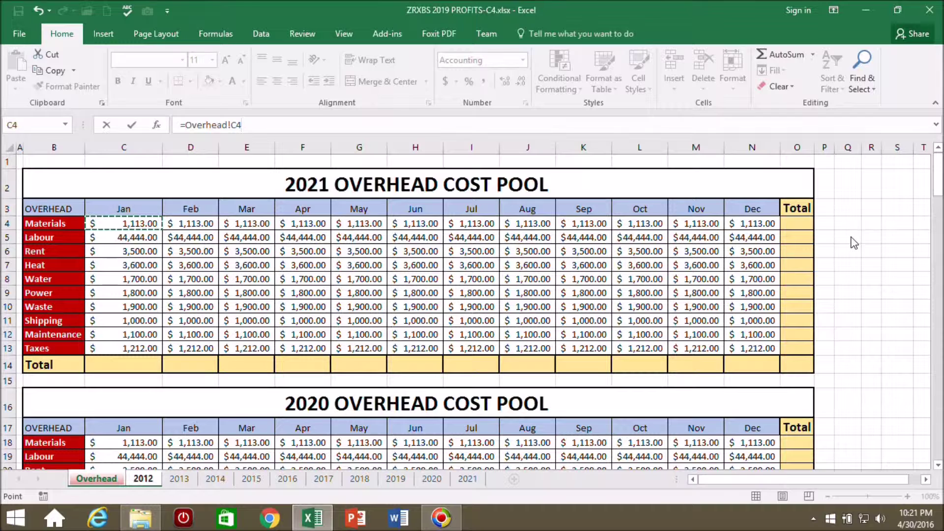
pyautogui.press('Return')
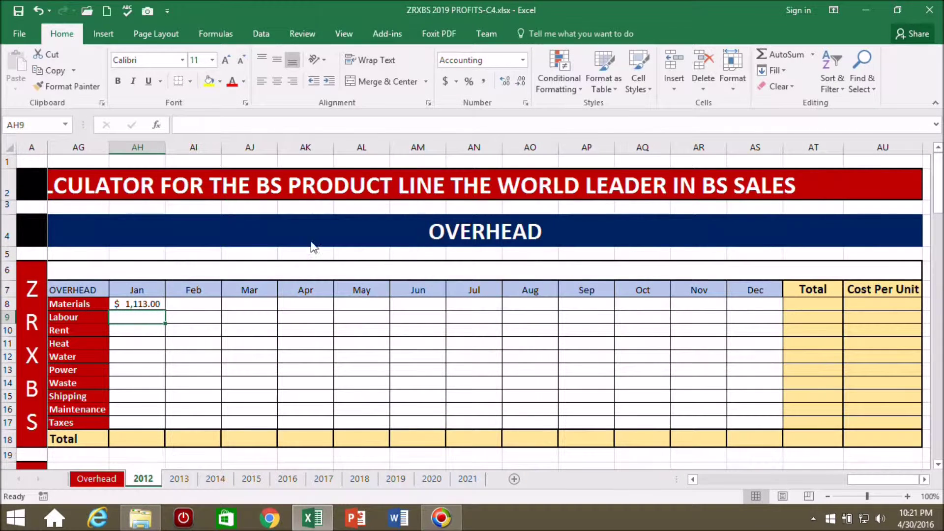
# Fill the formula in AH8 across to December and down to Taxes, covering AH8:AS17
pyautogui.click(141, 306)
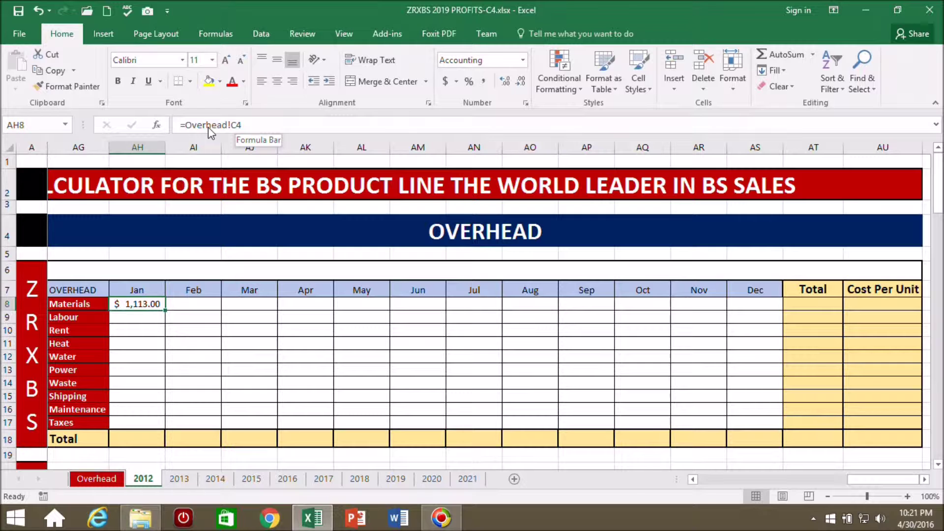
pyautogui.moveTo(166, 310); pyautogui.dragTo(776, 423)
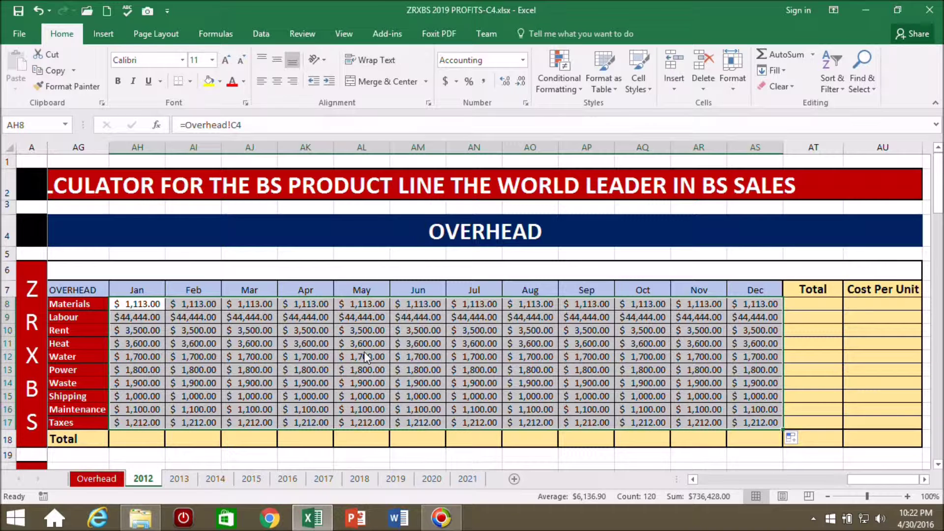
# Compare the January Materials, Labour and Rent formulas on the 2012 sheet with cells C4, C5 and C6 on the Overhead sheet
pyautogui.click(135, 305)
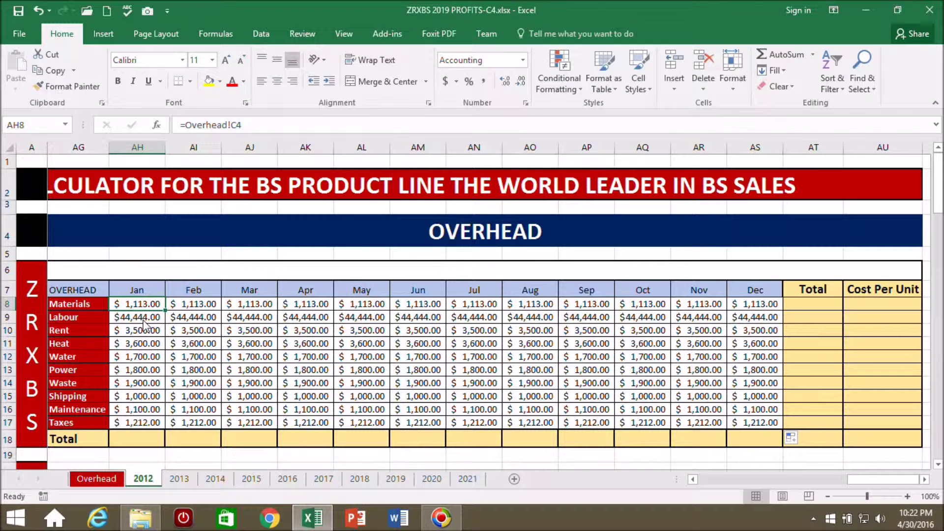
pyautogui.click(143, 324)
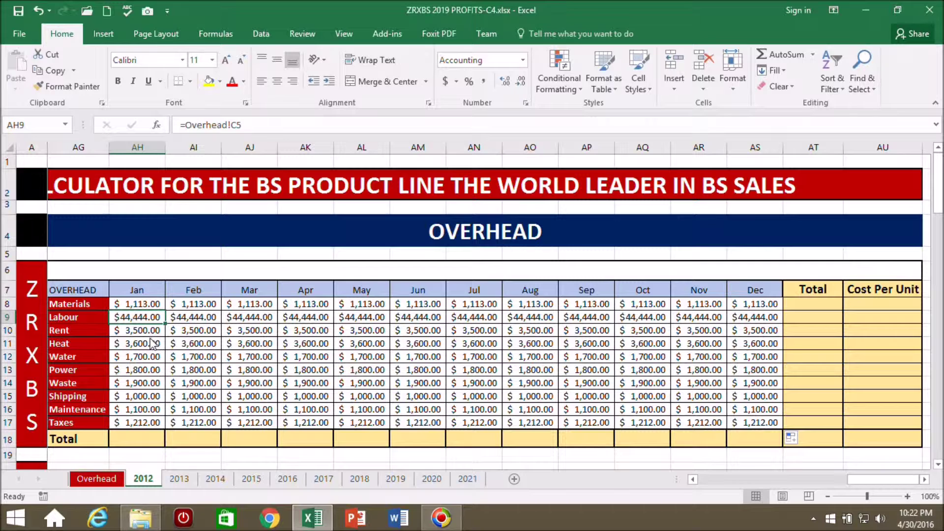
pyautogui.click(143, 336)
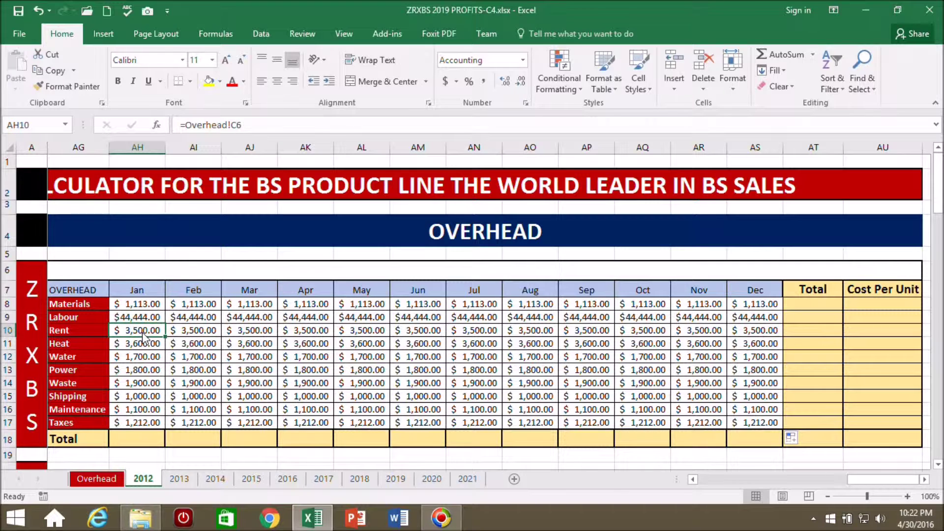
pyautogui.click(98, 480)
pyautogui.click(143, 227)
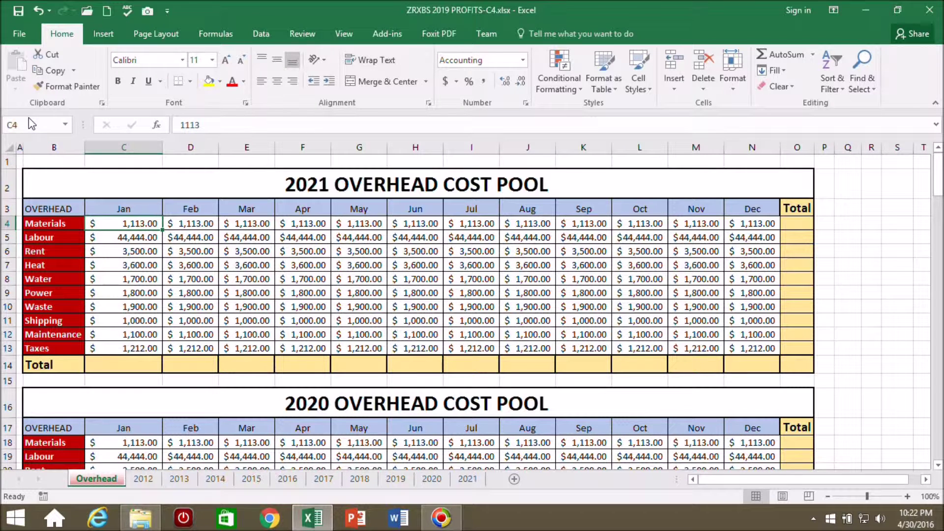
pyautogui.click(110, 241)
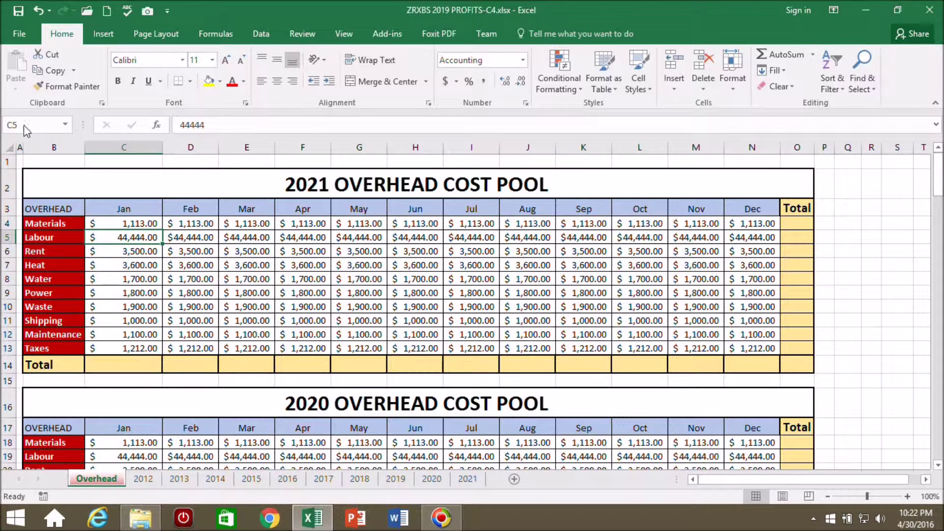
pyautogui.click(101, 251)
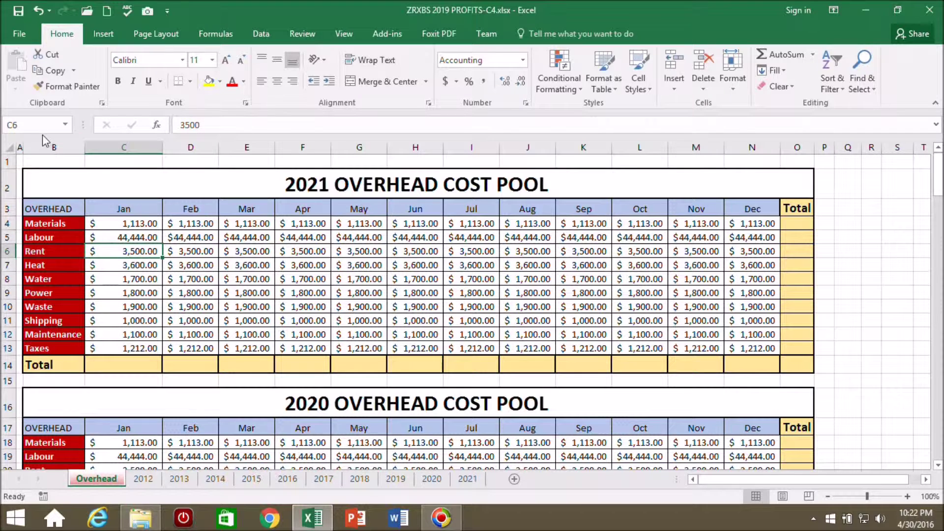
pyautogui.hotkey('ctrl', 'pagedown')
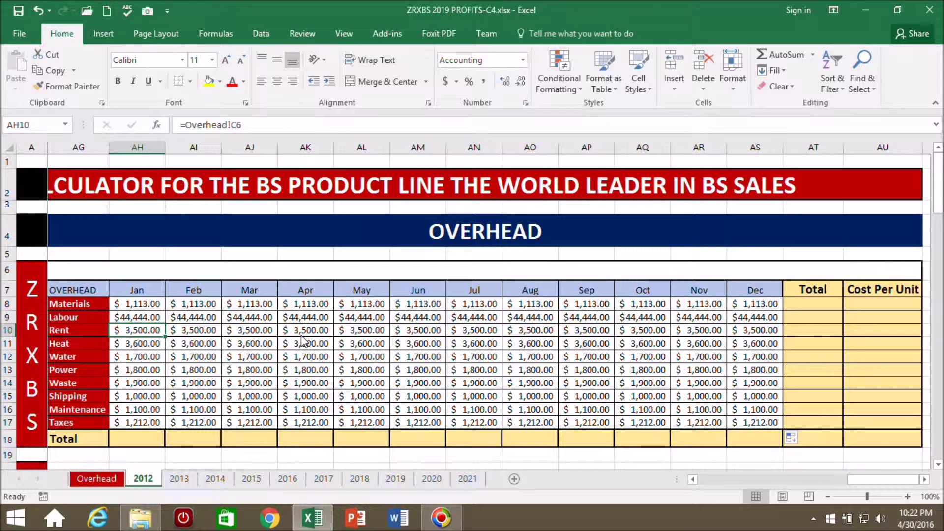
# Clear the contents of AH8:AS17 in the 2012 sheet's OVERHEAD table
pyautogui.click(760, 426)
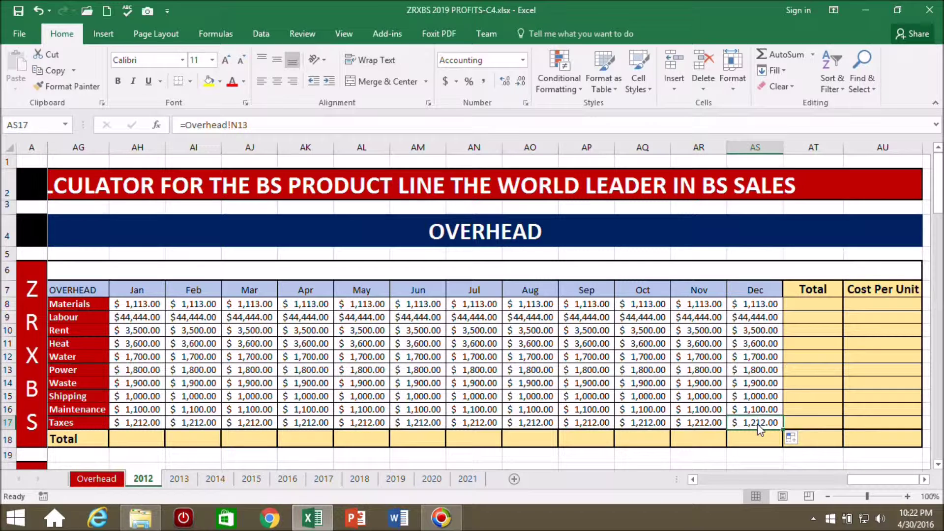
pyautogui.keyDown('shift'); pyautogui.click(130, 304); pyautogui.keyUp('shift')
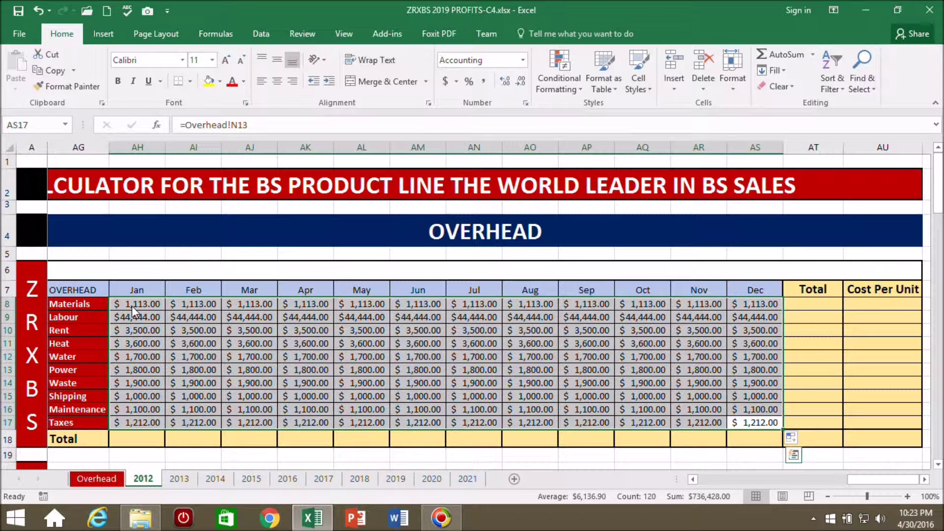
pyautogui.rightClick(181, 341)
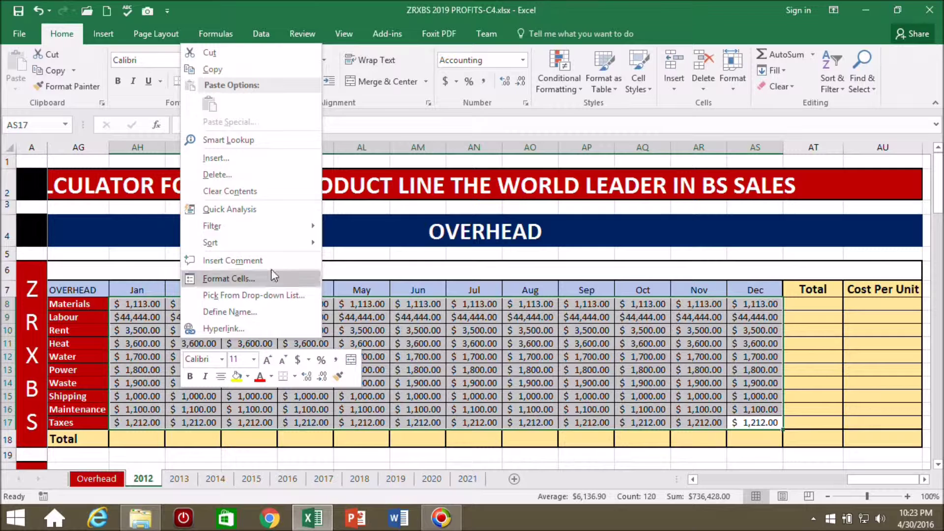
pyautogui.click(265, 191)
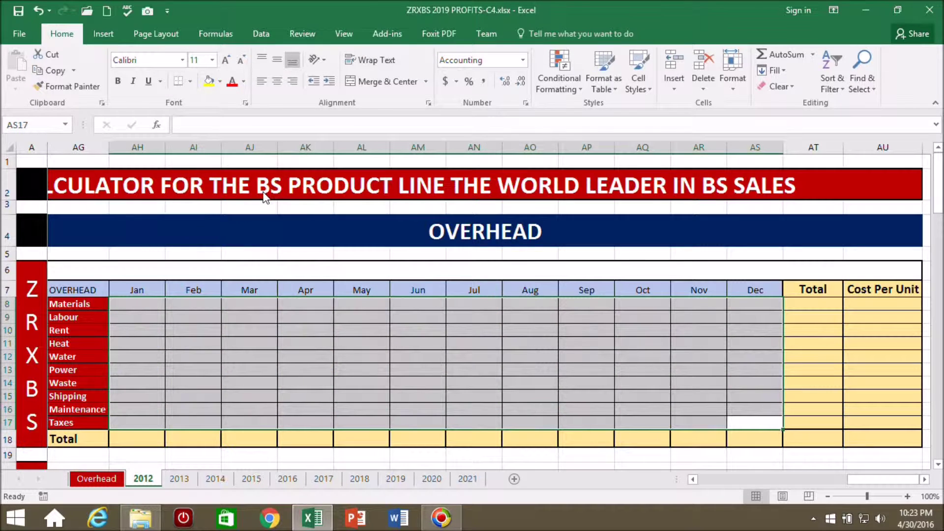
pyautogui.click(686, 397)
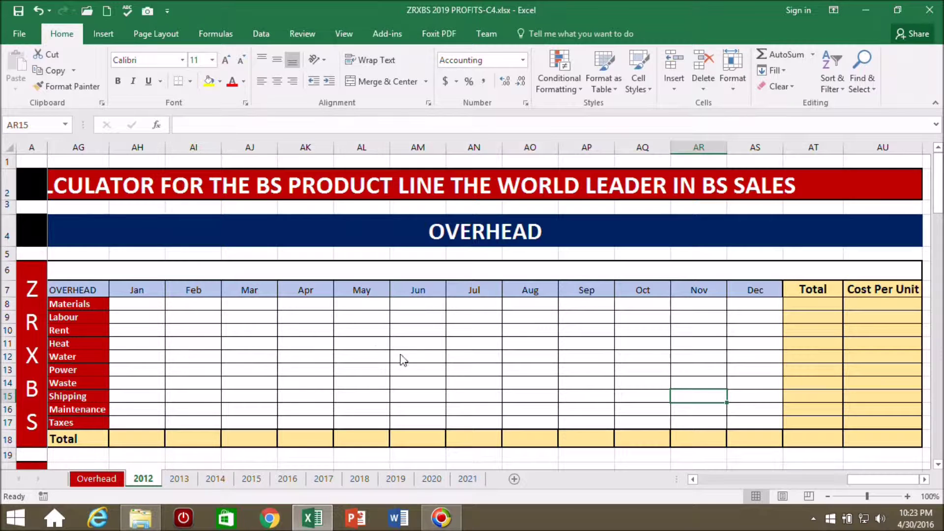
# Link January Materials cell AH8 on the 2012 sheet to the 2021 cost pool again with =Overhead!C4
pyautogui.click(133, 309)
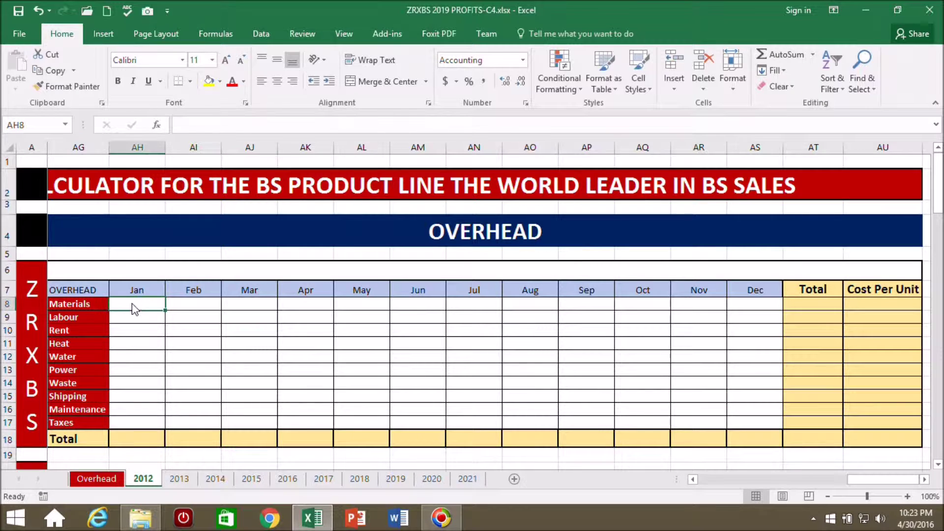
pyautogui.click(186, 124)
pyautogui.write('=')
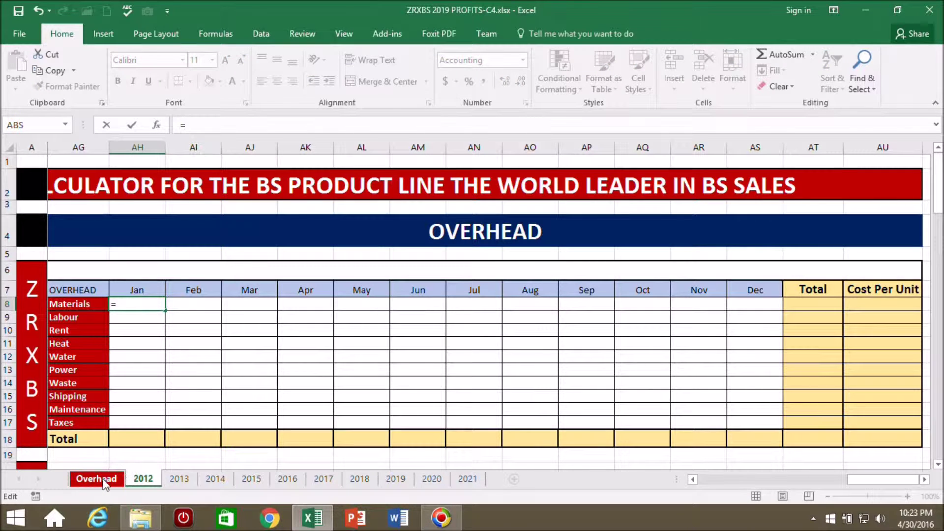
pyautogui.click(101, 479)
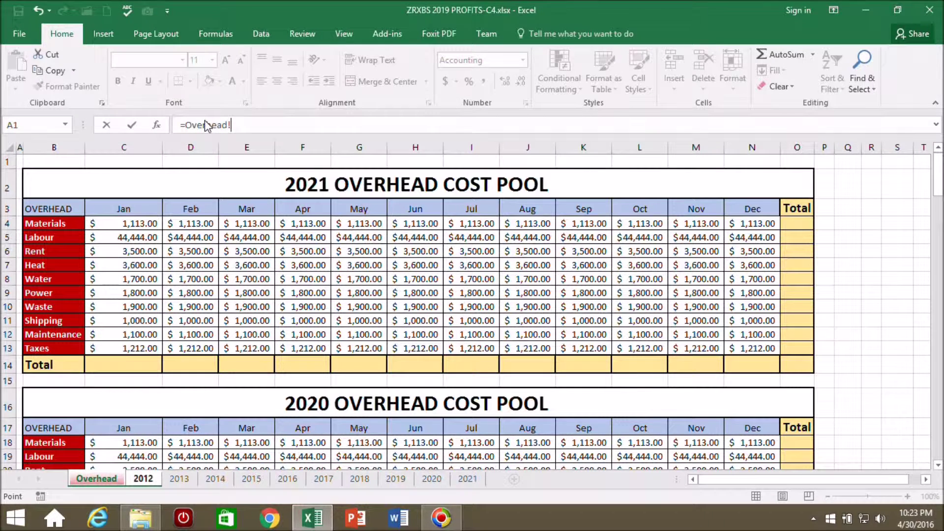
pyautogui.click(129, 227)
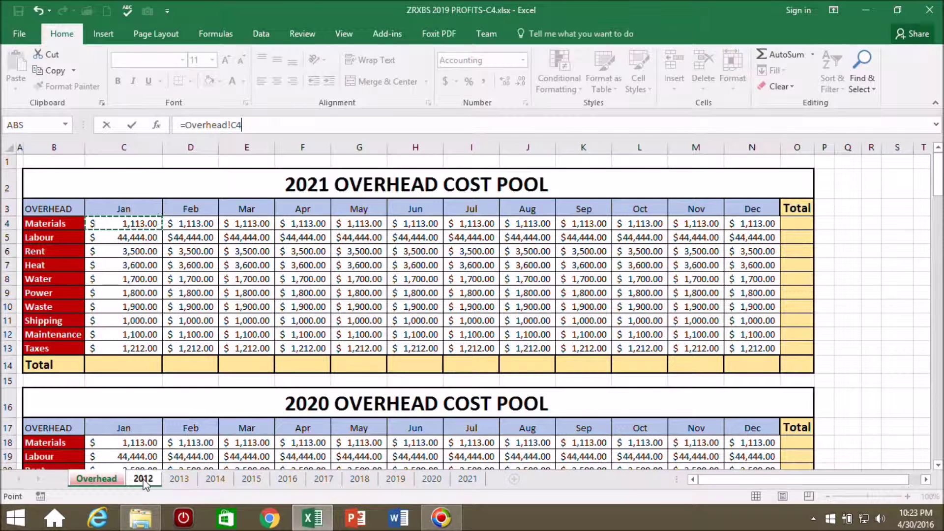
pyautogui.press('Return')
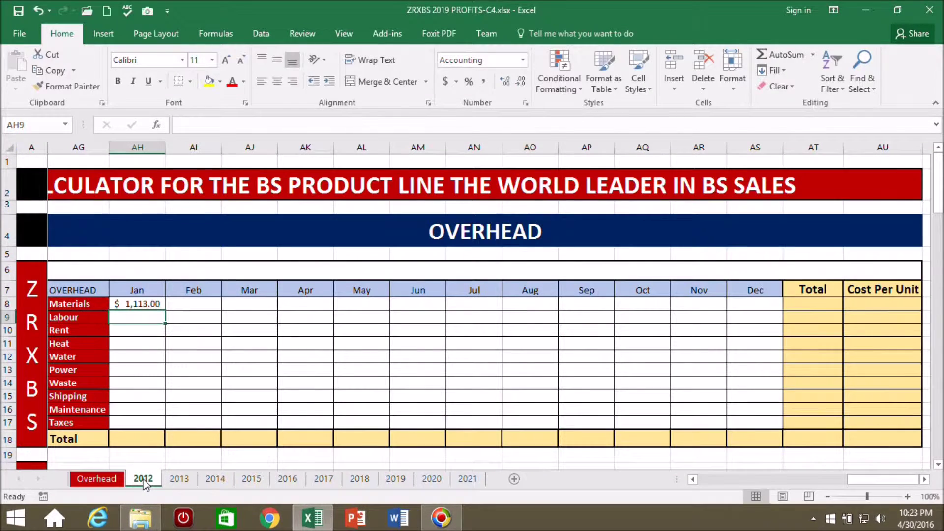
# Make the reference in AH8 absolute so that the formula reads =Overhead!$C$4
pyautogui.click(146, 304)
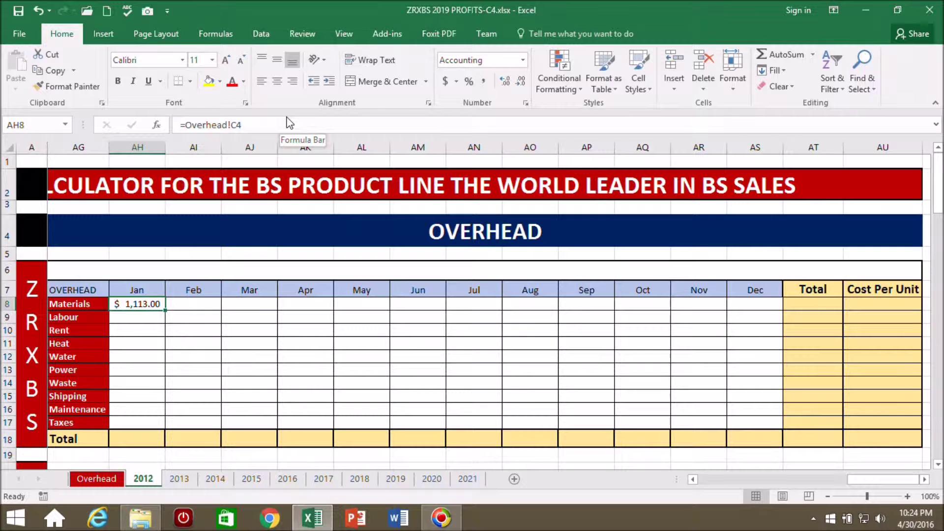
pyautogui.click(231, 125)
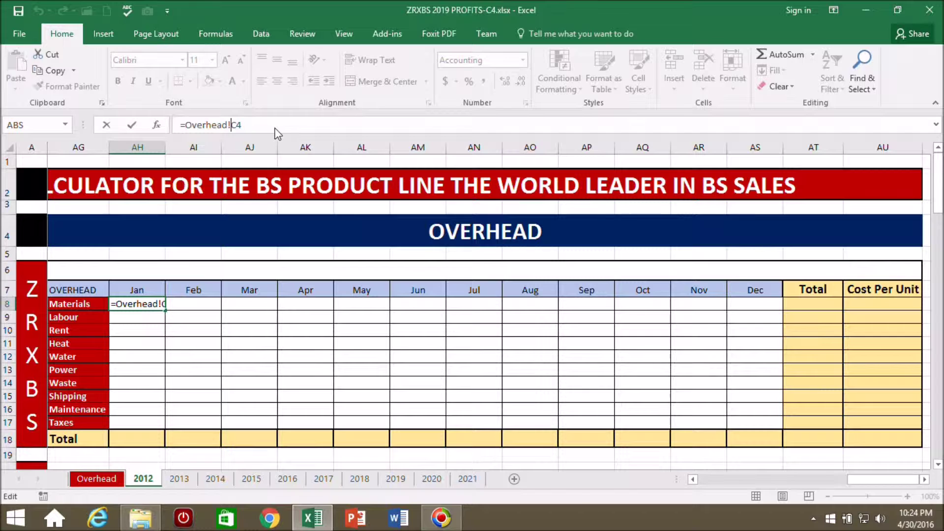
pyautogui.write('$')
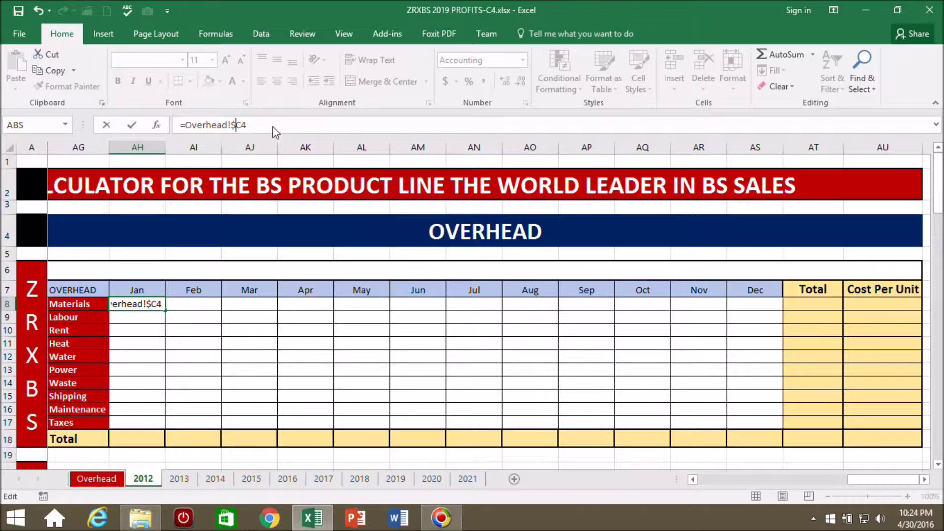
pyautogui.click(242, 126)
pyautogui.write('$')
pyautogui.click(294, 120)
pyautogui.press('Tab')
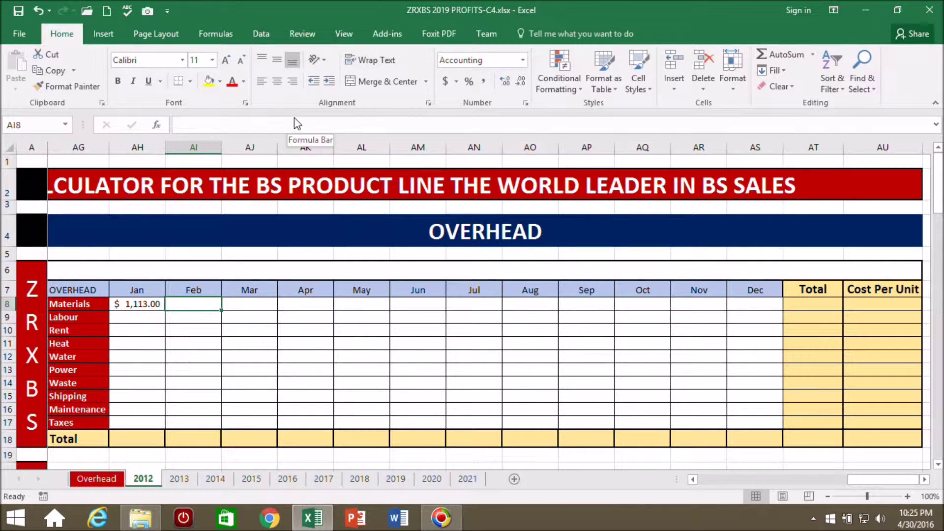
# Fill the absolute formula from AH8 through AS17 and inspect the copied formula in February Heat cell AI11
pyautogui.click(148, 307)
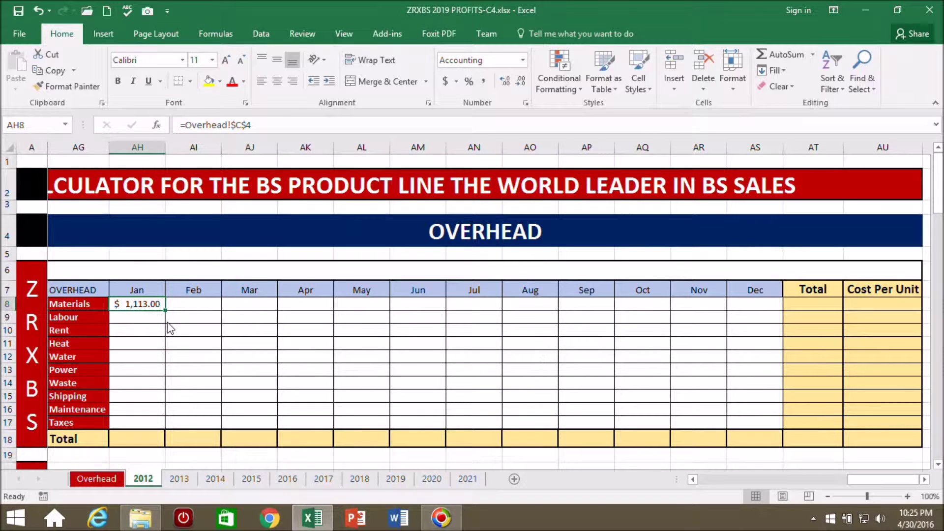
pyautogui.moveTo(166, 311); pyautogui.dragTo(733, 393)
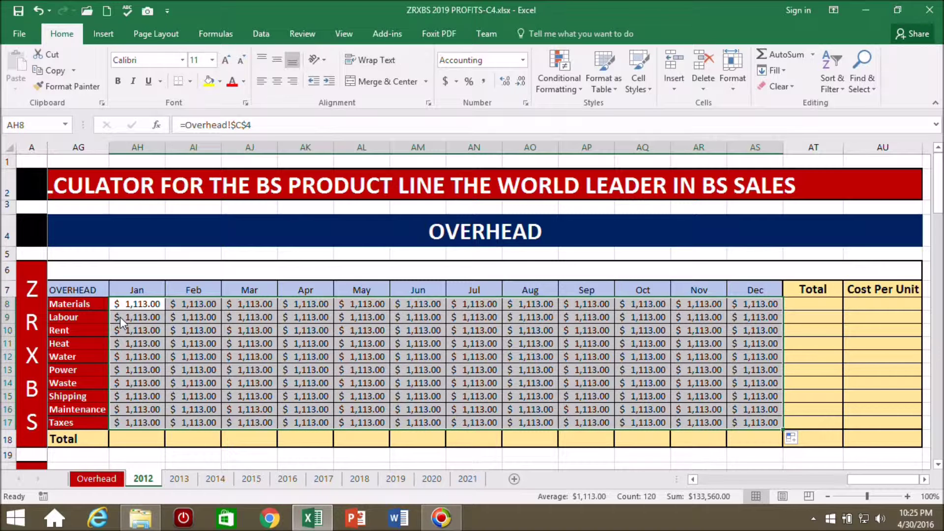
pyautogui.click(200, 346)
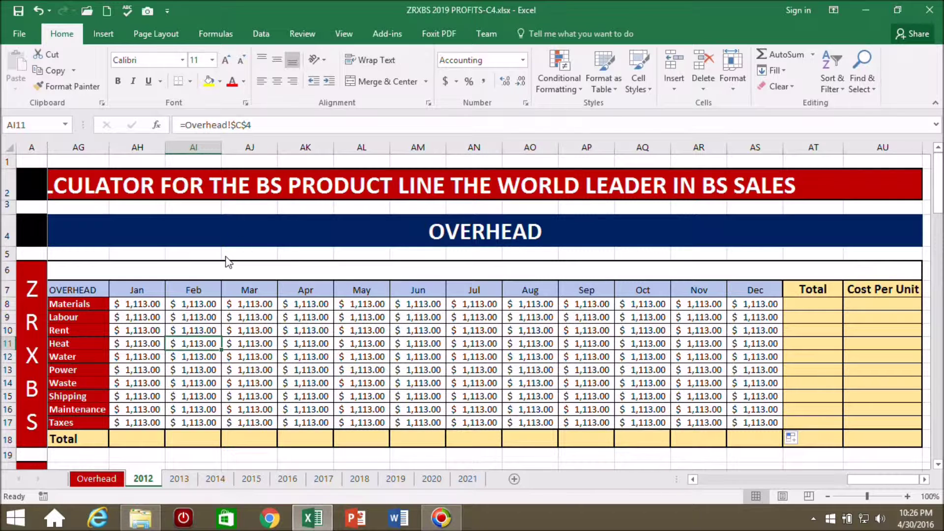
# Clear the absolute-reference formulas from January Materials to December Taxes, AH8:AS17, in the OVERHEAD table
pyautogui.moveTo(114, 306); pyautogui.dragTo(751, 424)
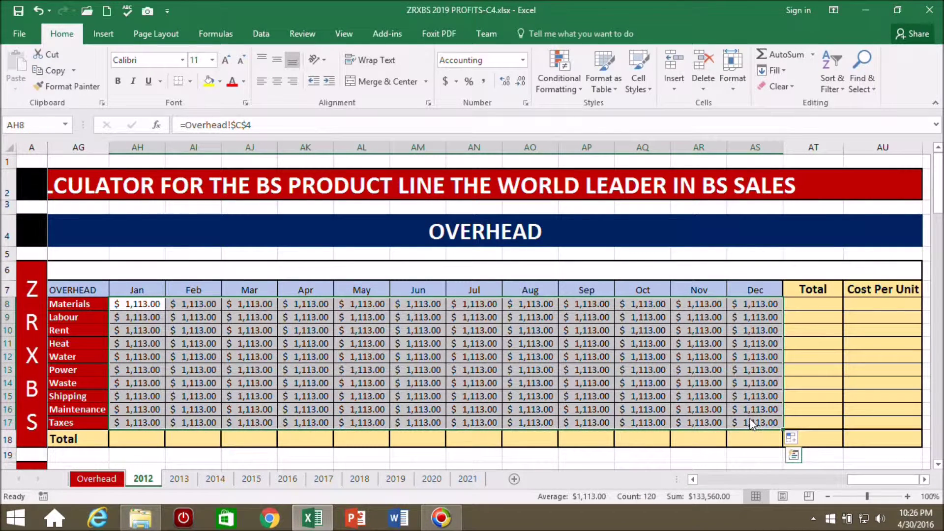
pyautogui.rightClick(396, 360)
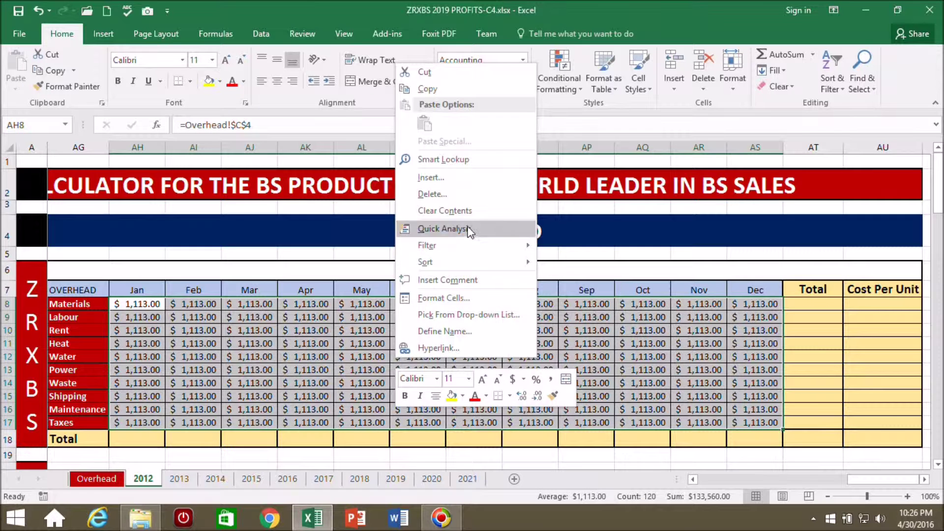
pyautogui.click(458, 211)
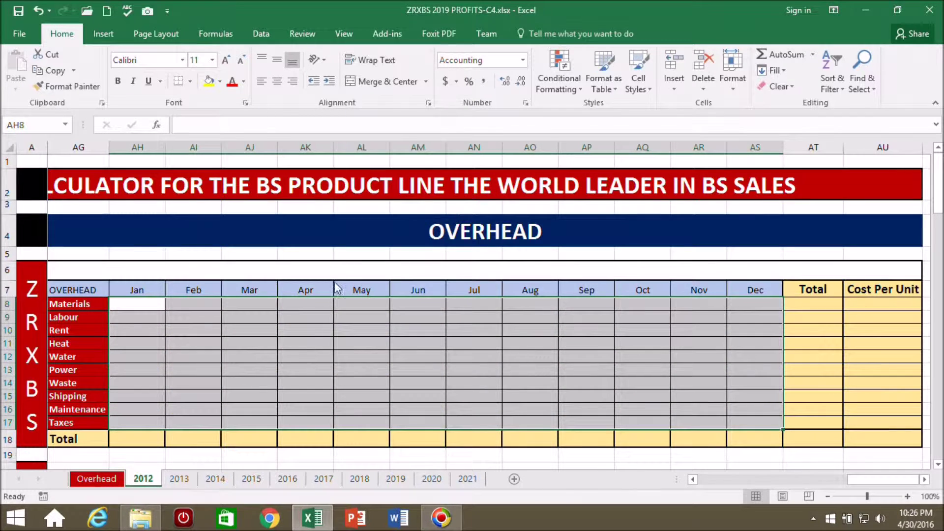
pyautogui.click(298, 306)
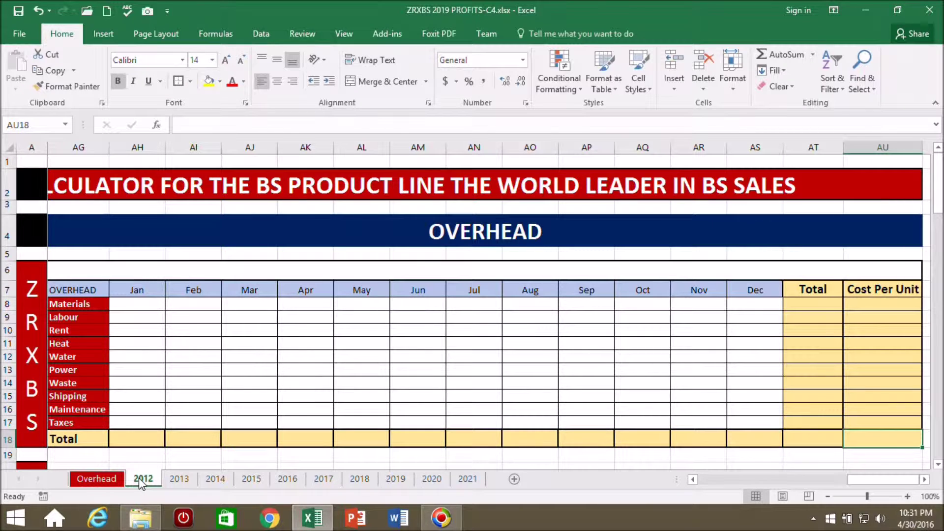
# Group the yearly sheets from 2012 to 2021, leaving the Overhead sheet out of the group
pyautogui.keyDown('ctrl'); pyautogui.click(177, 478); pyautogui.keyUp('ctrl')
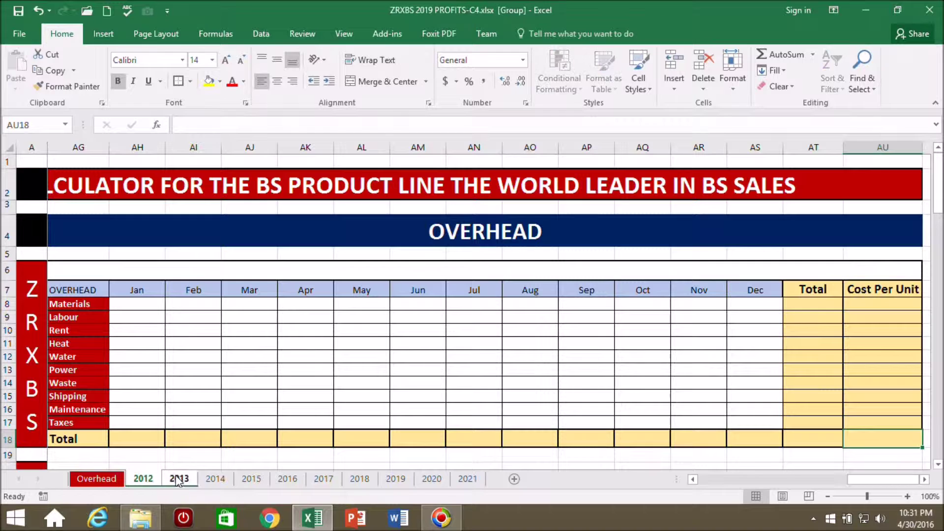
pyautogui.keyDown('ctrl'); pyautogui.click(215, 480); pyautogui.keyUp('ctrl')
pyautogui.keyDown('ctrl'); pyautogui.click(253, 480); pyautogui.keyUp('ctrl')
pyautogui.keyDown('ctrl'); pyautogui.click(289, 480); pyautogui.keyUp('ctrl')
pyautogui.keyDown('ctrl'); pyautogui.click(330, 481); pyautogui.keyUp('ctrl')
pyautogui.keyDown('ctrl'); pyautogui.click(359, 481); pyautogui.keyUp('ctrl')
pyautogui.keyDown('ctrl'); pyautogui.click(395, 481); pyautogui.keyUp('ctrl')
pyautogui.keyDown('ctrl'); pyautogui.click(431, 481); pyautogui.keyUp('ctrl')
pyautogui.keyDown('ctrl'); pyautogui.click(465, 482); pyautogui.keyUp('ctrl')
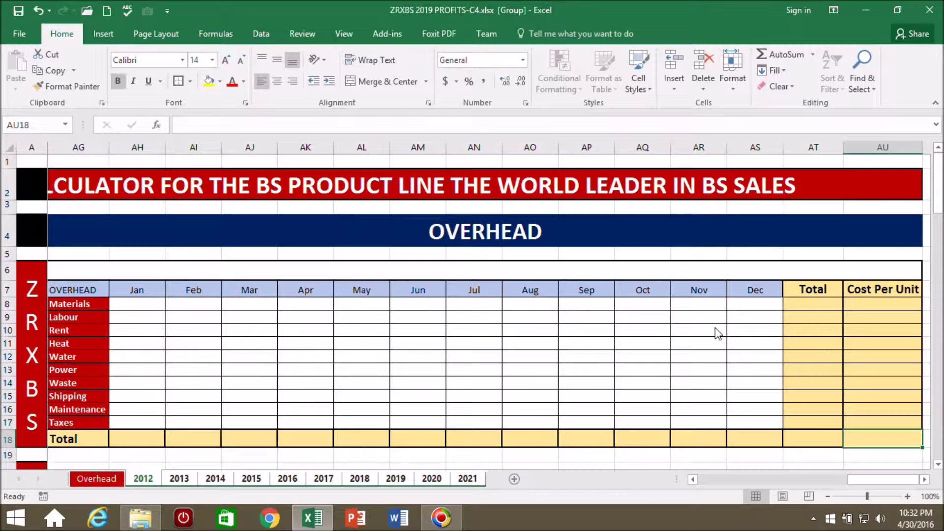
# Delete columns AF to AU, which hold the OVERHEAD table, from all the grouped yearly sheets
pyautogui.hscroll(-3, 718, 333)
pyautogui.moveTo(324, 147); pyautogui.dragTo(780, 152)
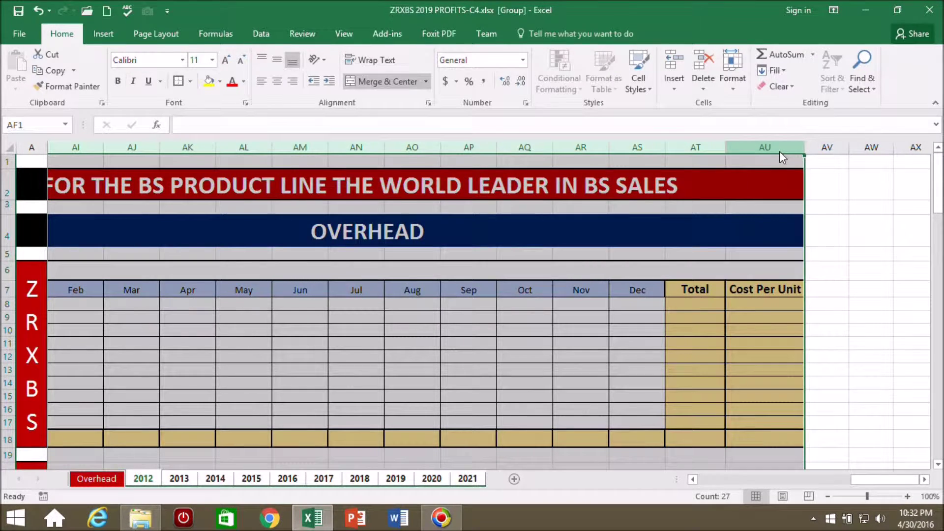
pyautogui.click(704, 60)
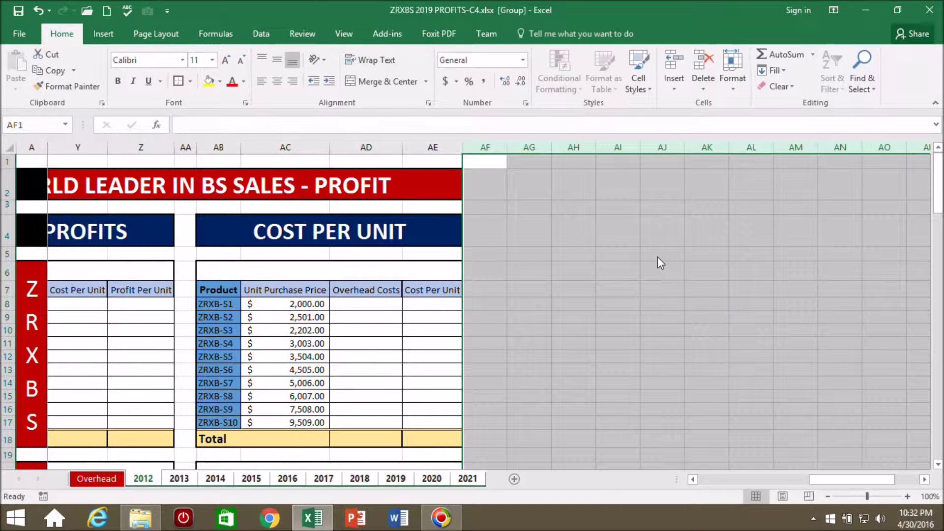
# Check sheets 2013 to 2021 one by one for the removal of the OVERHEAD table beside COST PER UNIT
pyautogui.click(179, 478)
pyautogui.click(178, 480)
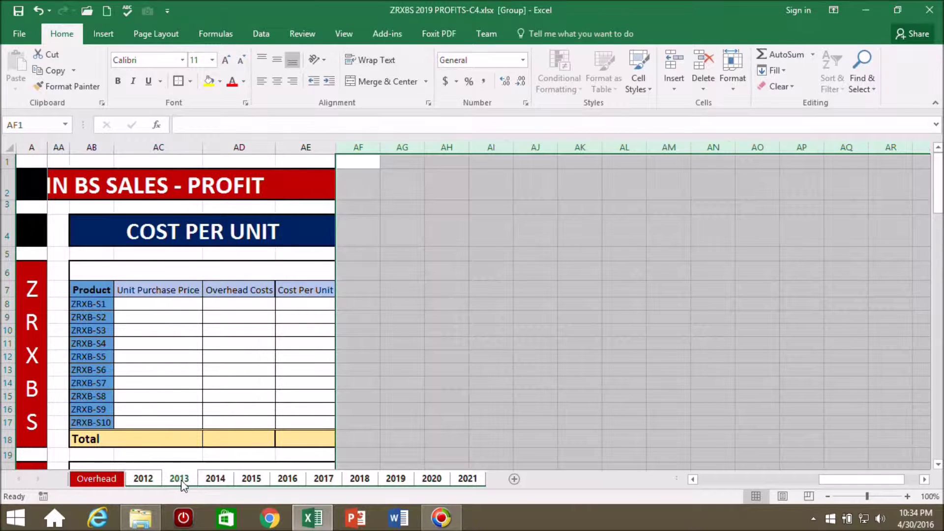
pyautogui.click(217, 479)
pyautogui.click(252, 479)
pyautogui.click(288, 479)
pyautogui.click(324, 479)
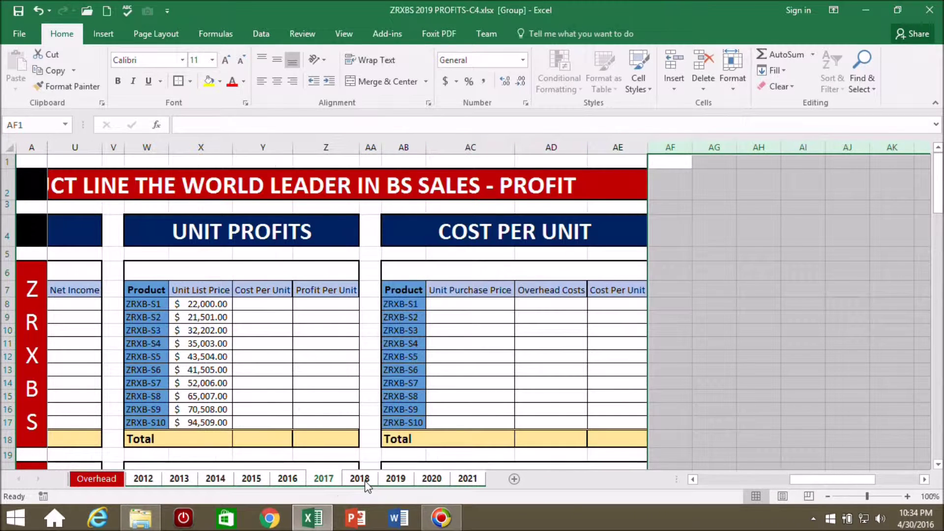
pyautogui.click(366, 485)
pyautogui.click(406, 482)
pyautogui.click(433, 481)
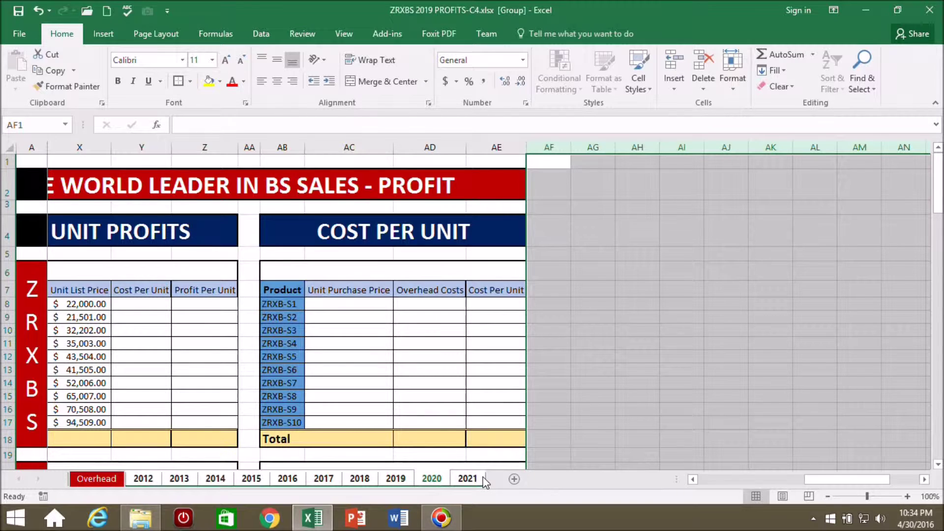
pyautogui.click(468, 479)
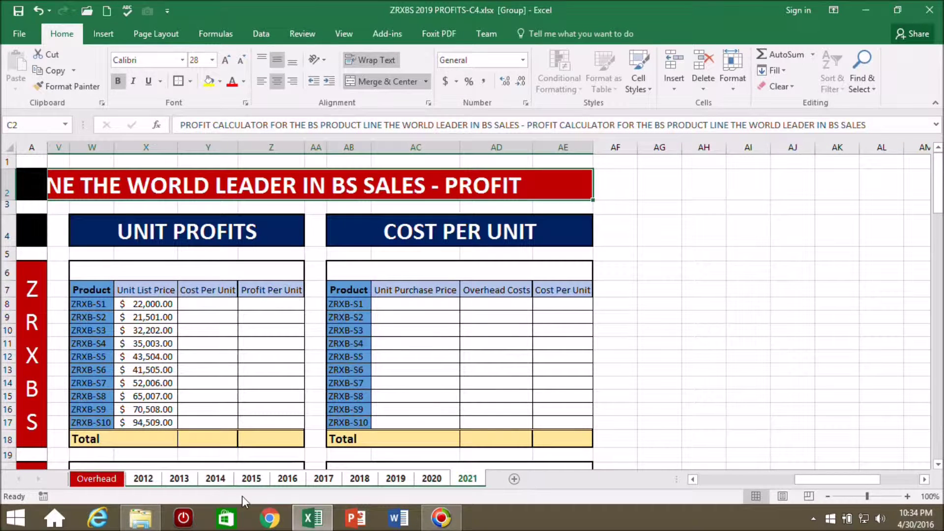
# Ungroup the yearly sheets
pyautogui.click(94, 482)
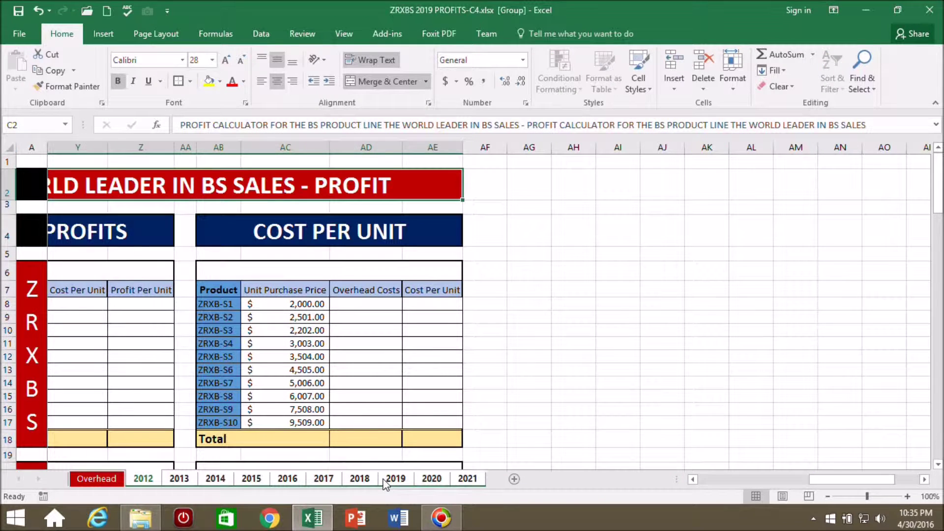
pyautogui.rightClick(386, 481)
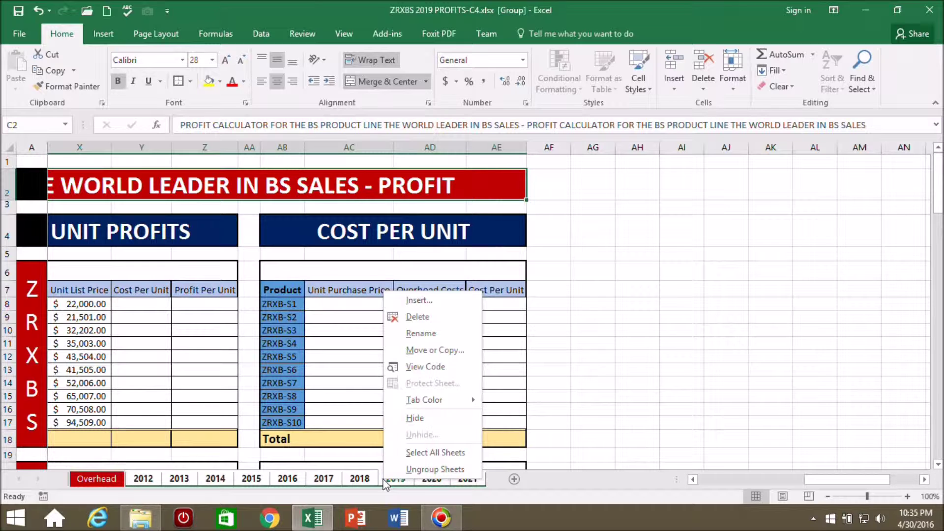
pyautogui.click(429, 470)
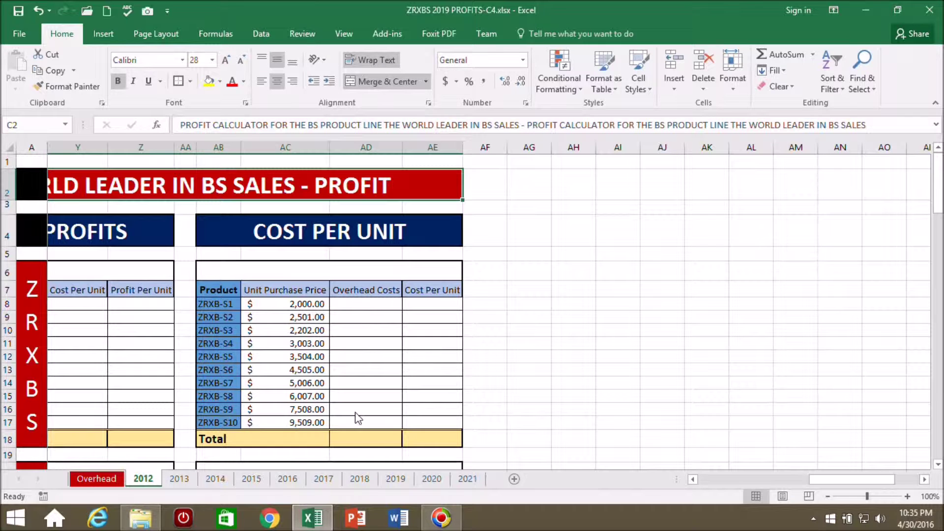
# On the Overhead sheet, insert a new column O between December and Total in the cost pool tables
pyautogui.click(93, 483)
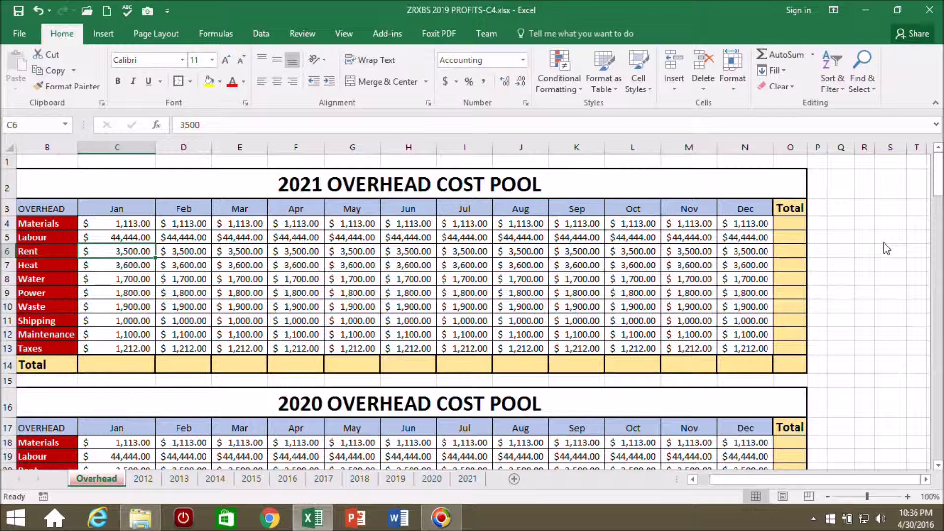
pyautogui.click(794, 152)
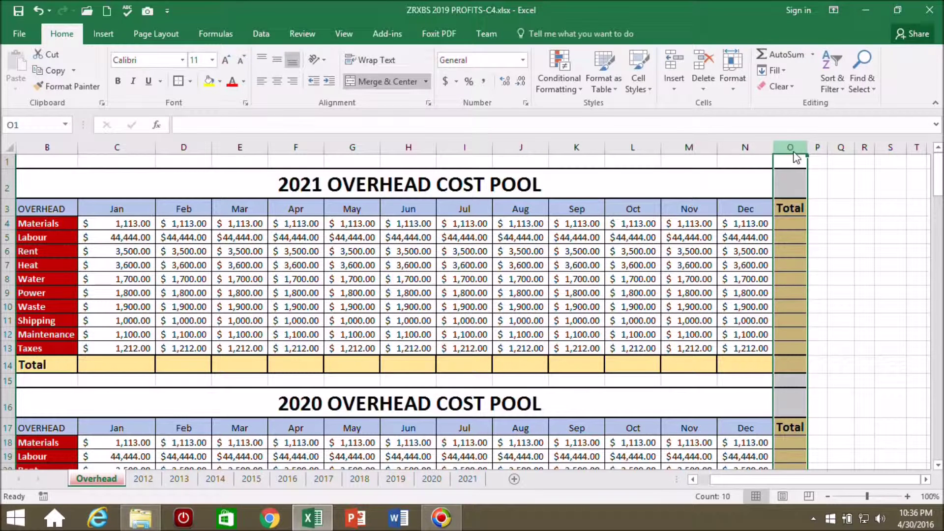
pyautogui.click(674, 64)
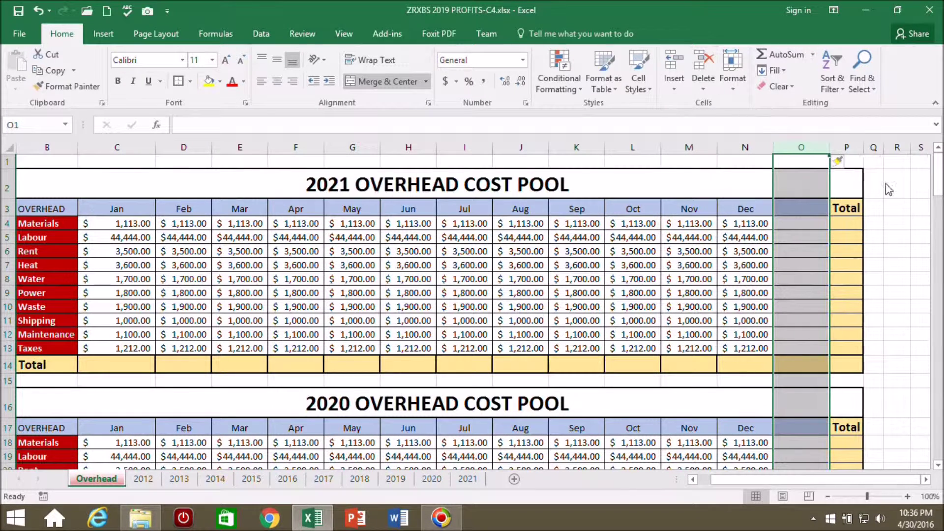
# Copy the Total heading of the 2021 cost pool table into the empty header cell O3
pyautogui.click(909, 227)
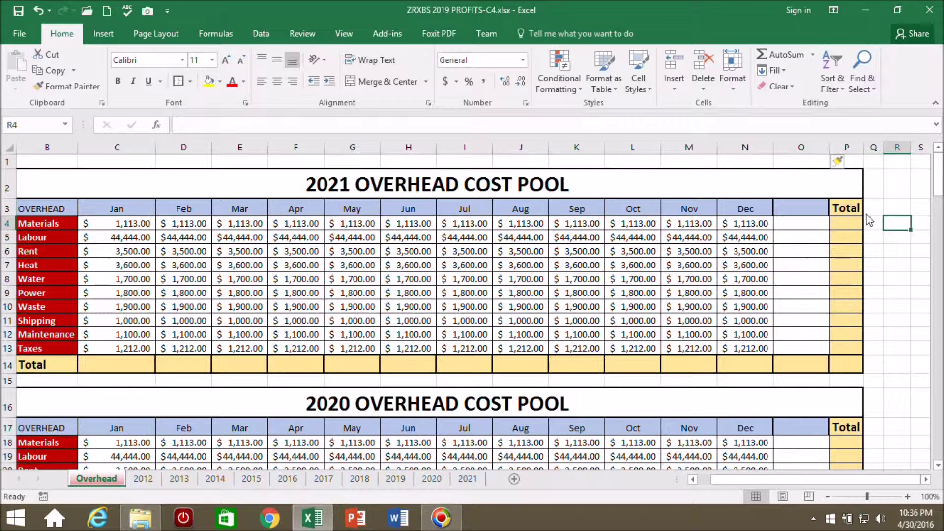
pyautogui.click(846, 212)
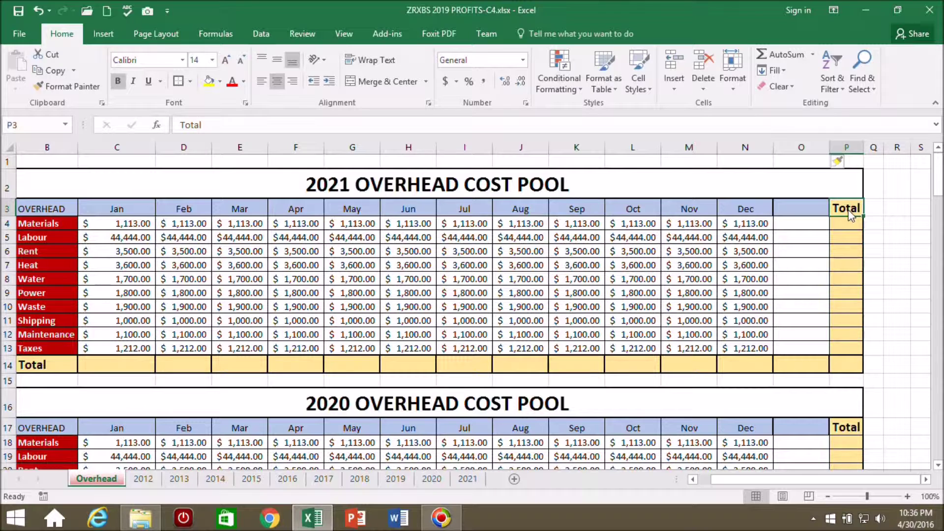
pyautogui.hotkey('ctrl', 'c')
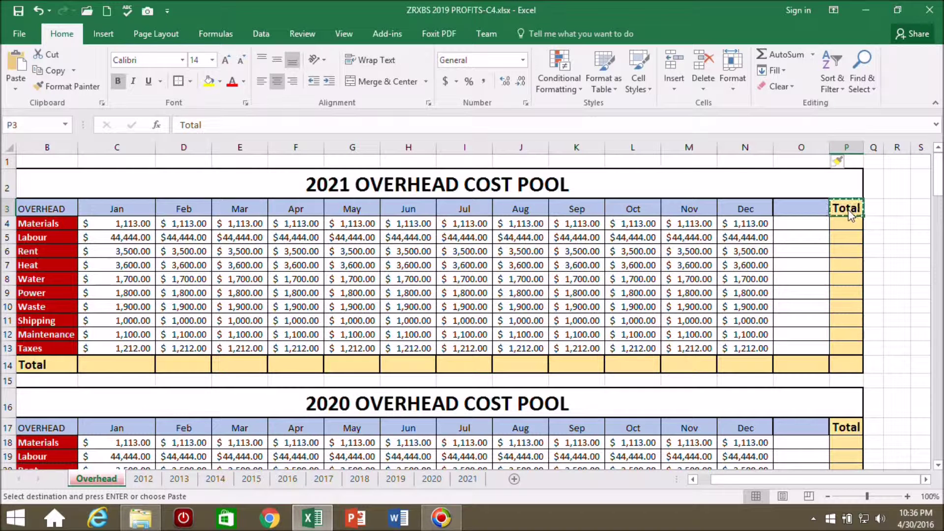
pyautogui.click(802, 215)
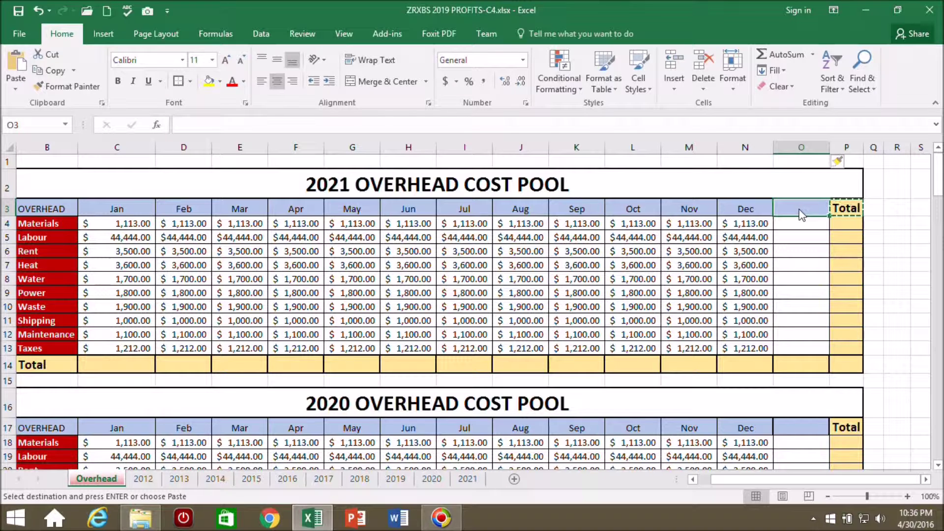
pyautogui.hotkey('ctrl', 'v')
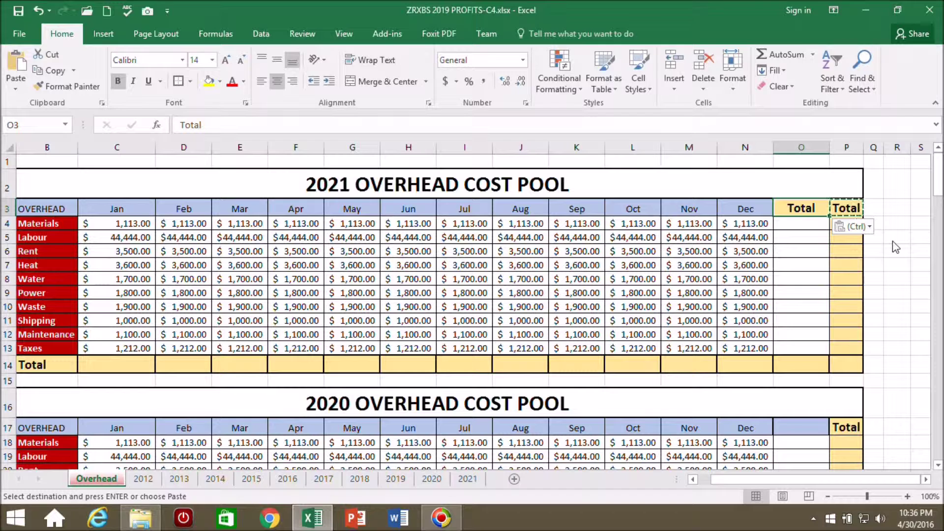
pyautogui.press('Escape')
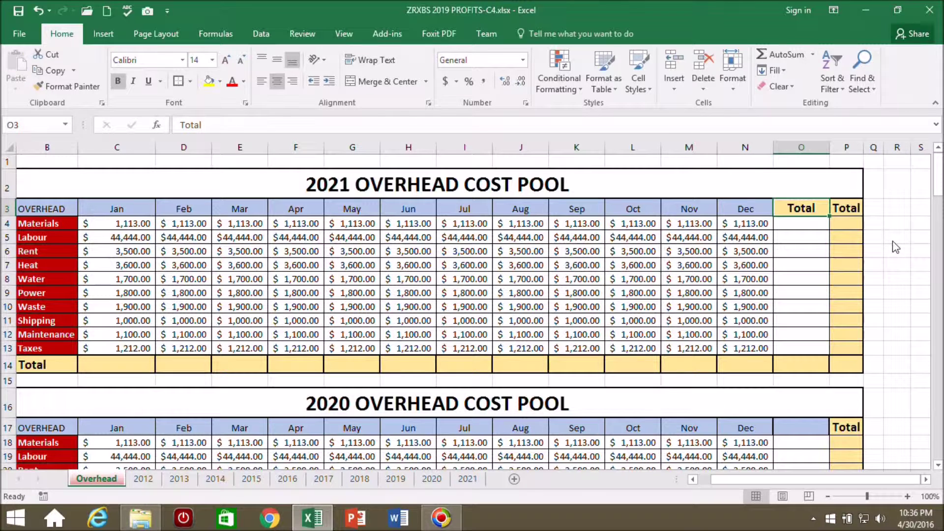
# Change the heading in P3 to "Cost Per Unit" and autofit the width of column P
pyautogui.press('Right')
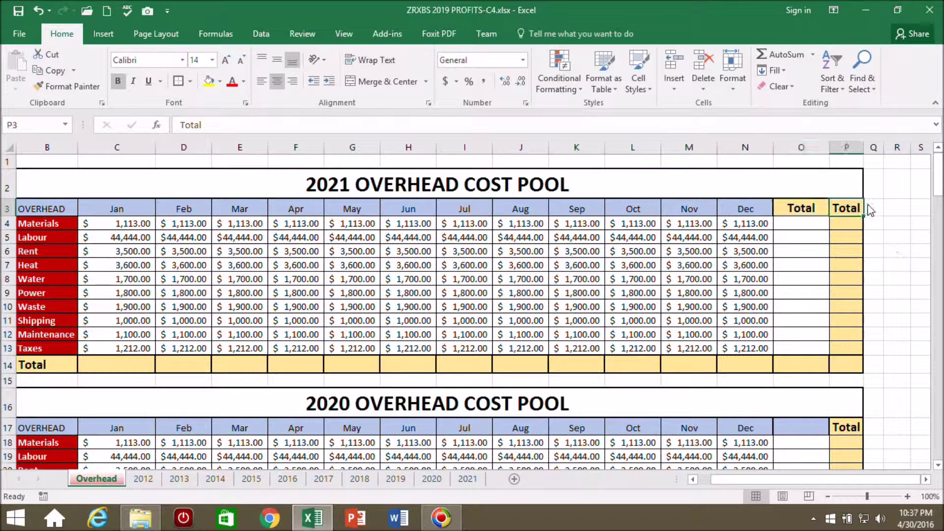
pyautogui.doubleClick(202, 125)
pyautogui.write('Cost Per Unit')
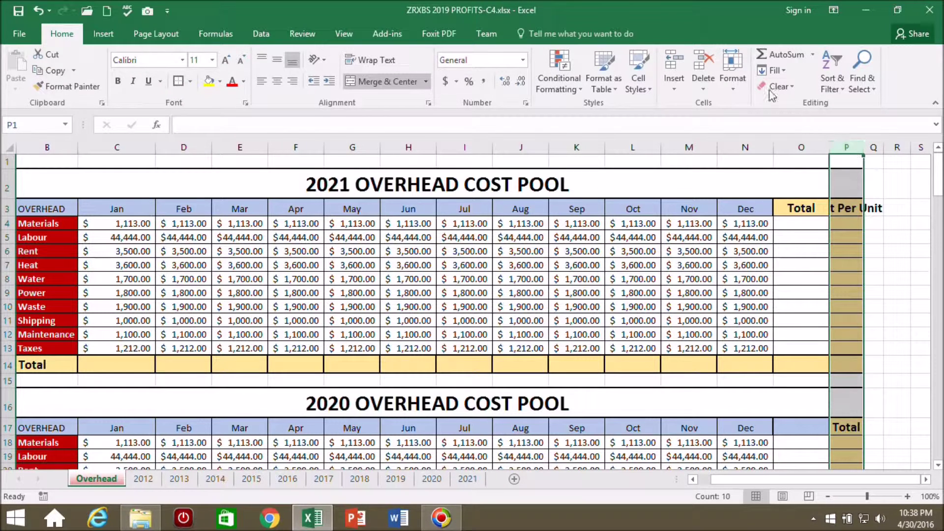
pyautogui.click(733, 74)
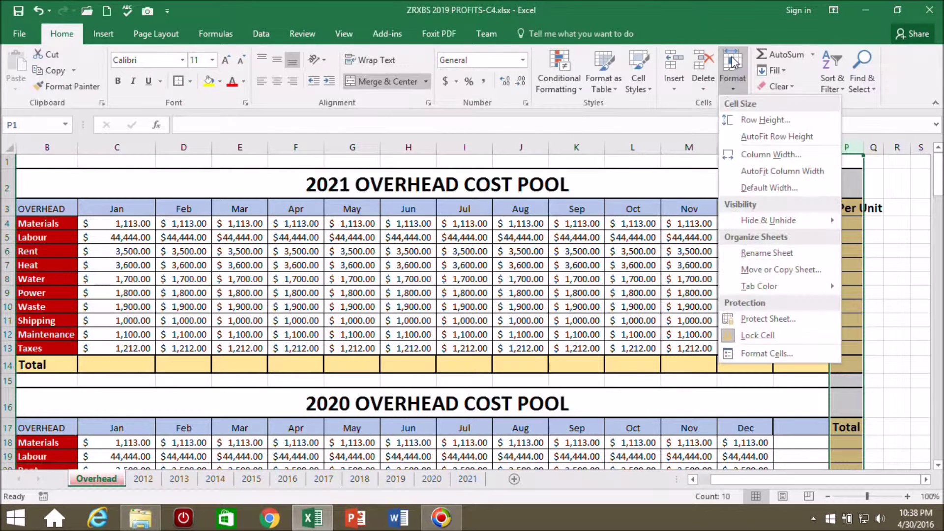
pyautogui.click(776, 171)
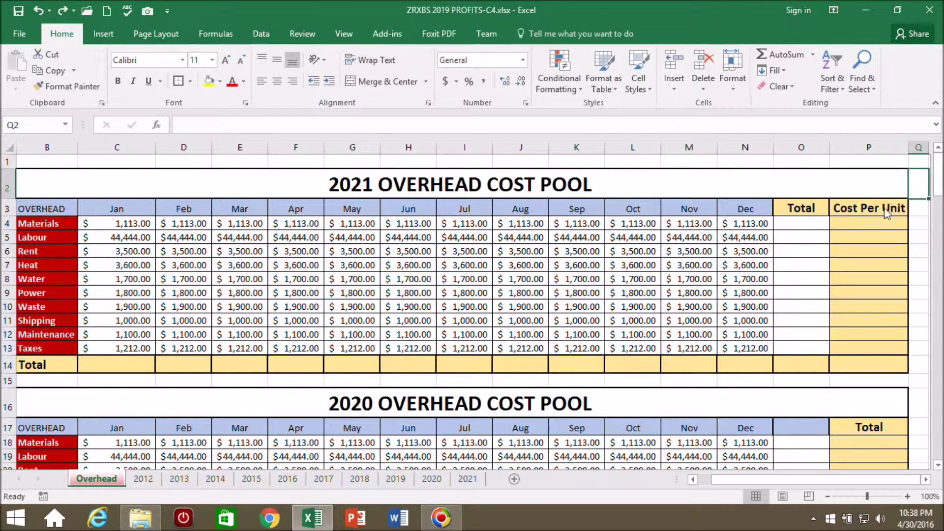
# Copy the 2021 table's Total and Cost Per Unit columns, O3:P14, onto the matching columns of the 2020 to 2012 cost pool tables
pyautogui.moveTo(793, 206); pyautogui.dragTo(870, 376)
pyautogui.hotkey('ctrl', 'c')
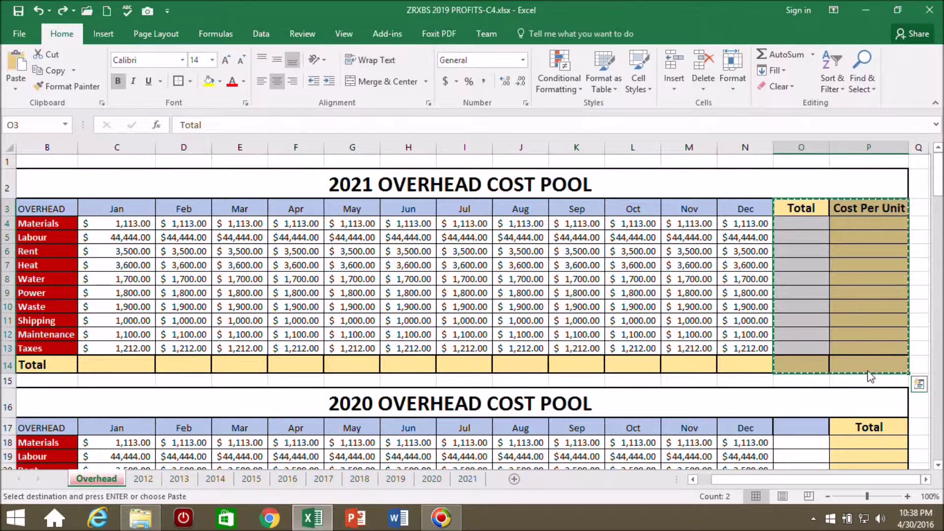
pyautogui.scroll(-20, 867, 371)
pyautogui.click(801, 209)
pyautogui.moveTo(810, 231); pyautogui.dragTo(862, 366)
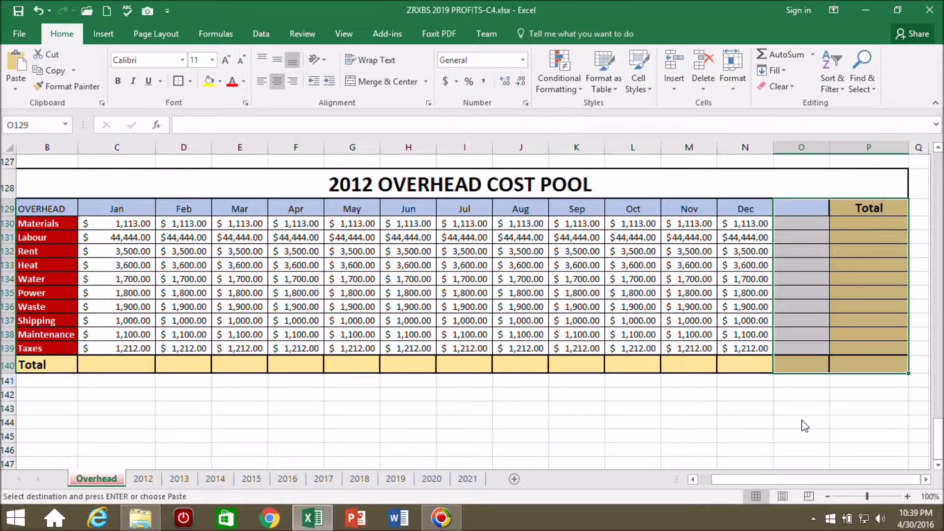
pyautogui.press('Return')
pyautogui.moveTo(938, 437); pyautogui.dragTo(937, 175)
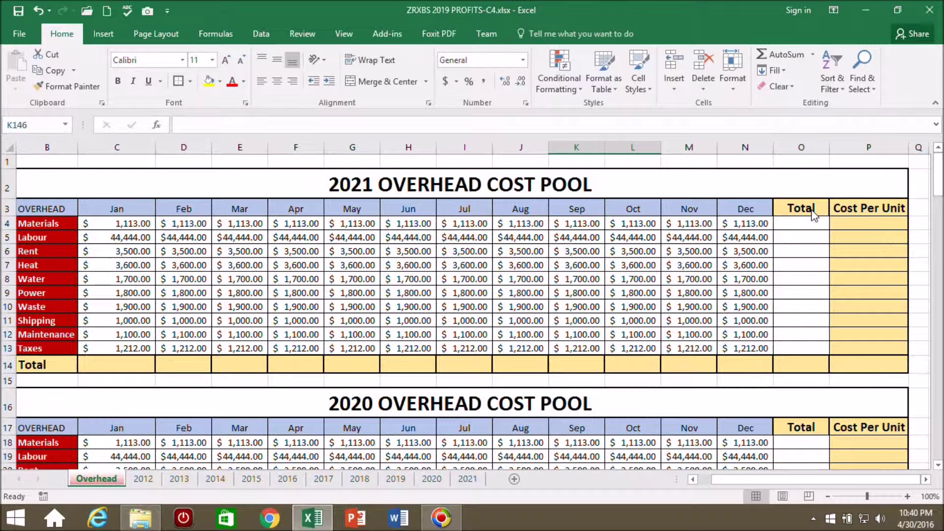
# Sum the 2021 Materials costs with =SUM(C4:N4) in O4 and fill the formula down to Taxes in O13
pyautogui.click(801, 227)
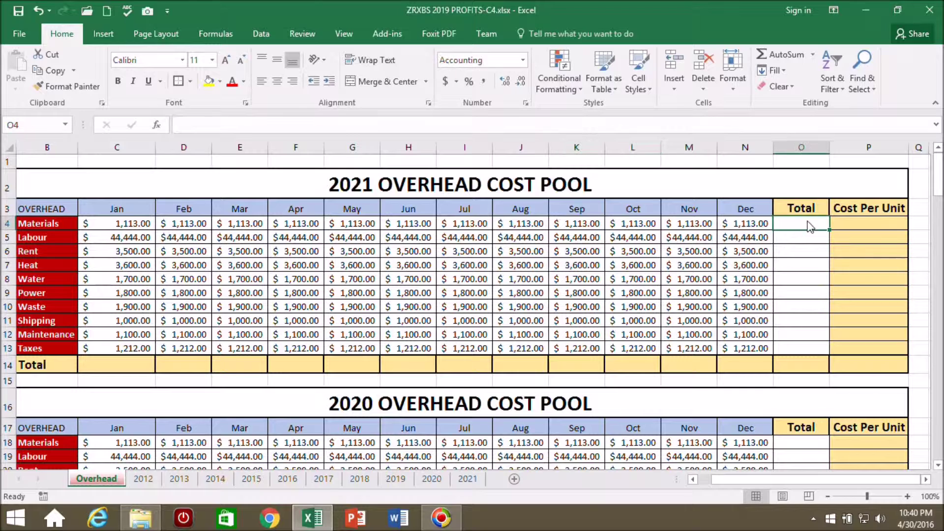
pyautogui.click(777, 55)
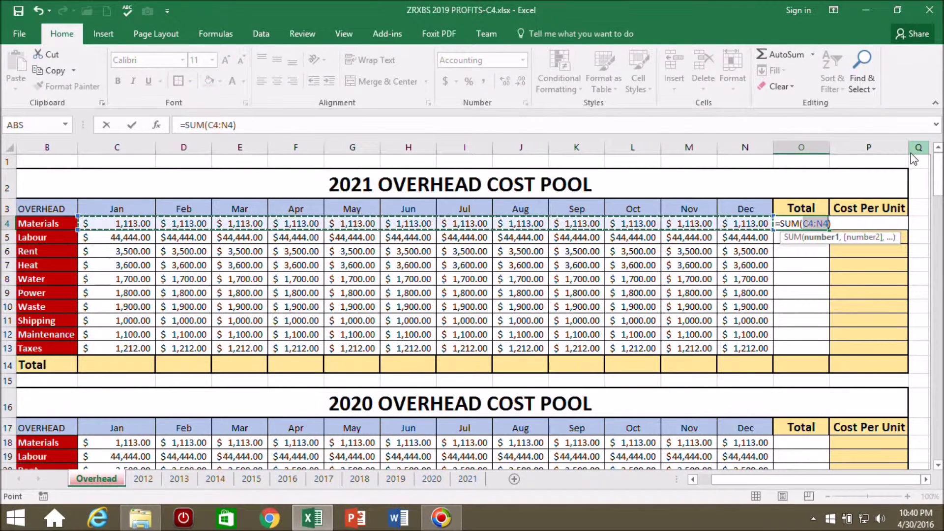
pyautogui.hotkey('ctrl', 'Return')
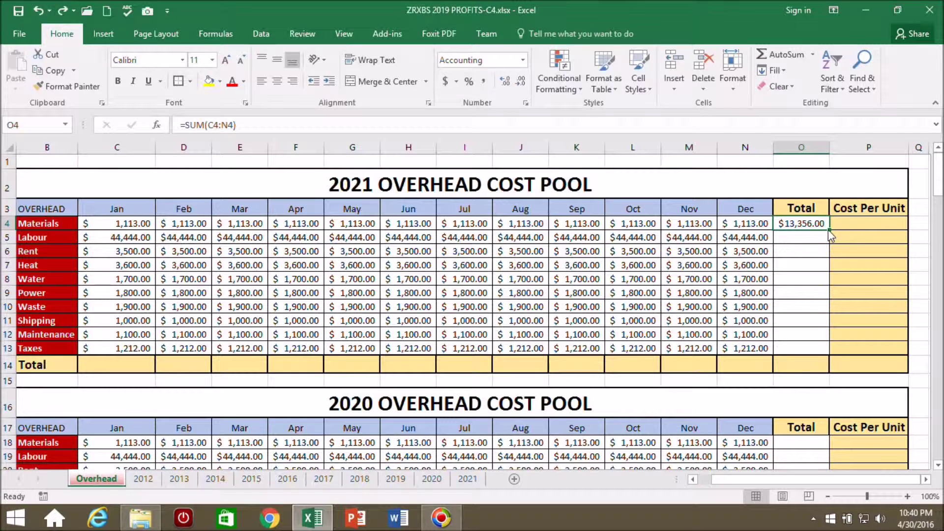
pyautogui.moveTo(830, 230); pyautogui.dragTo(836, 352)
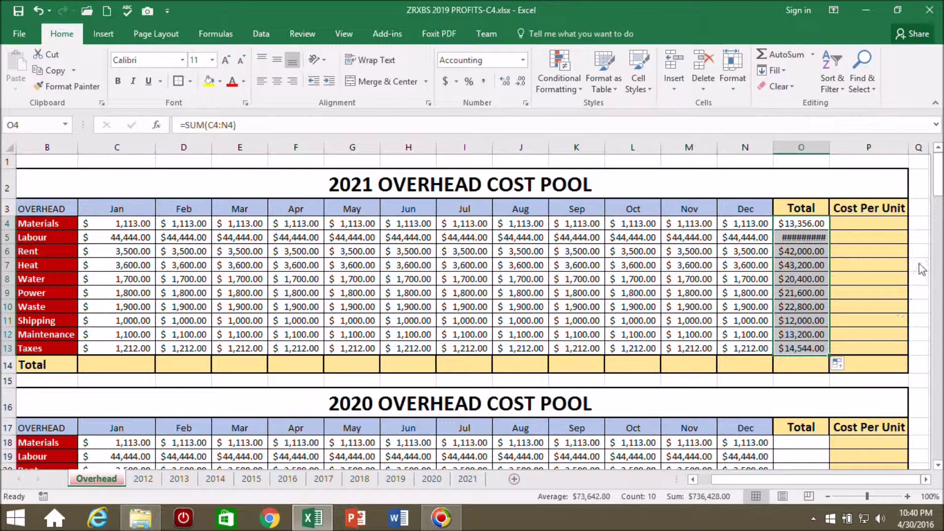
# Autofit the width of column O to the 2021 totals
pyautogui.click(733, 64)
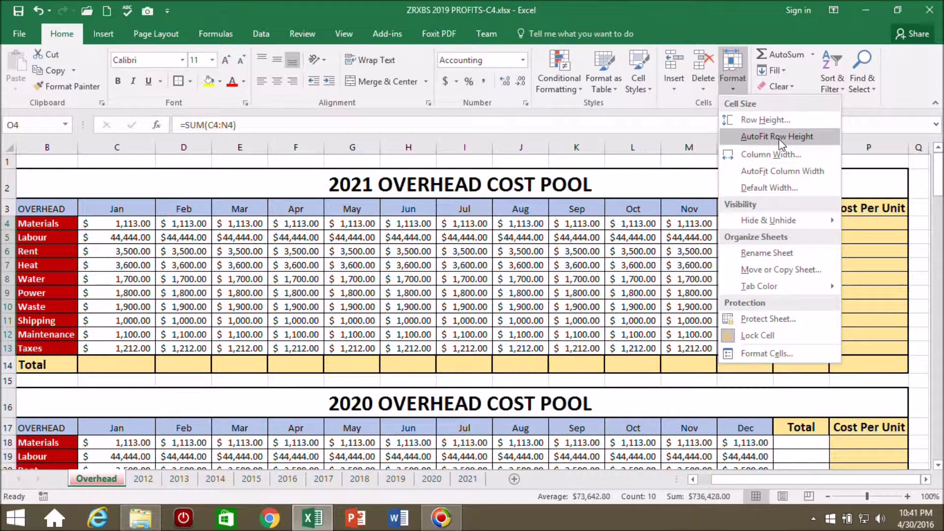
pyautogui.click(778, 170)
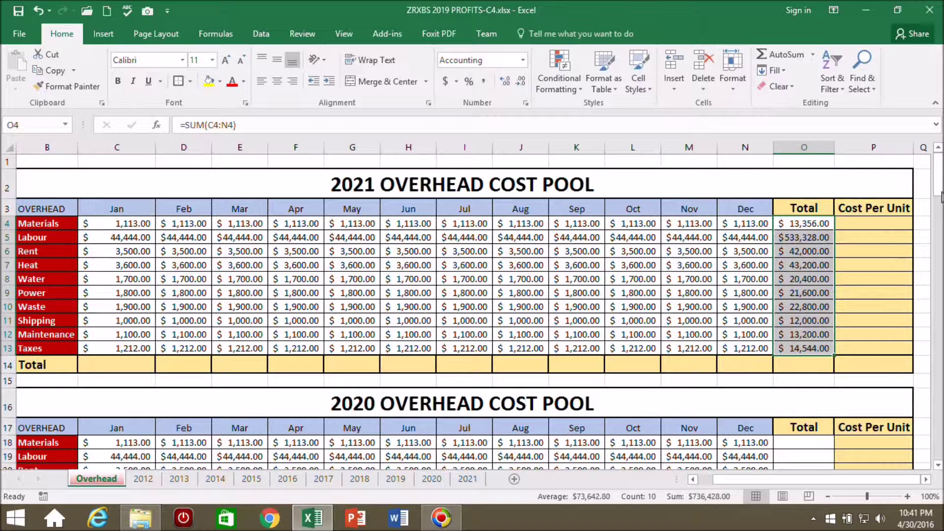
pyautogui.click(842, 236)
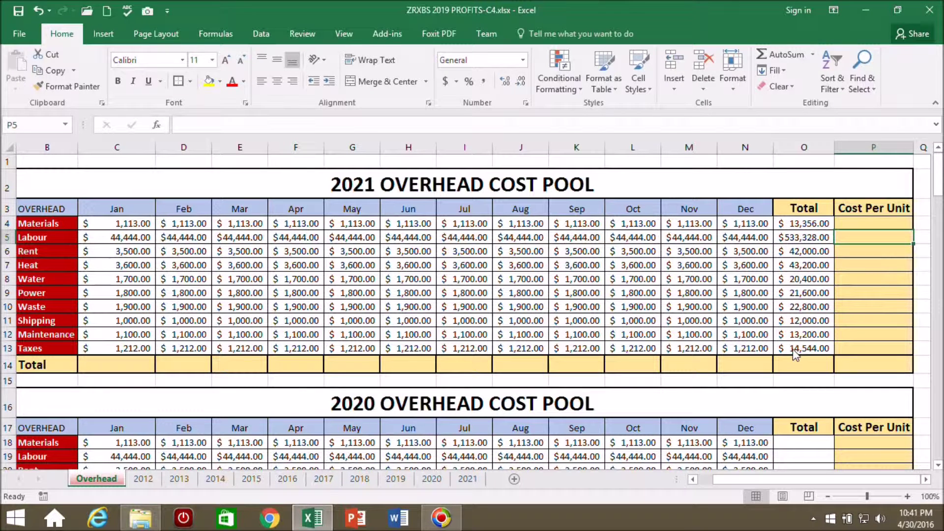
pyautogui.click(800, 253)
pyautogui.click(801, 191)
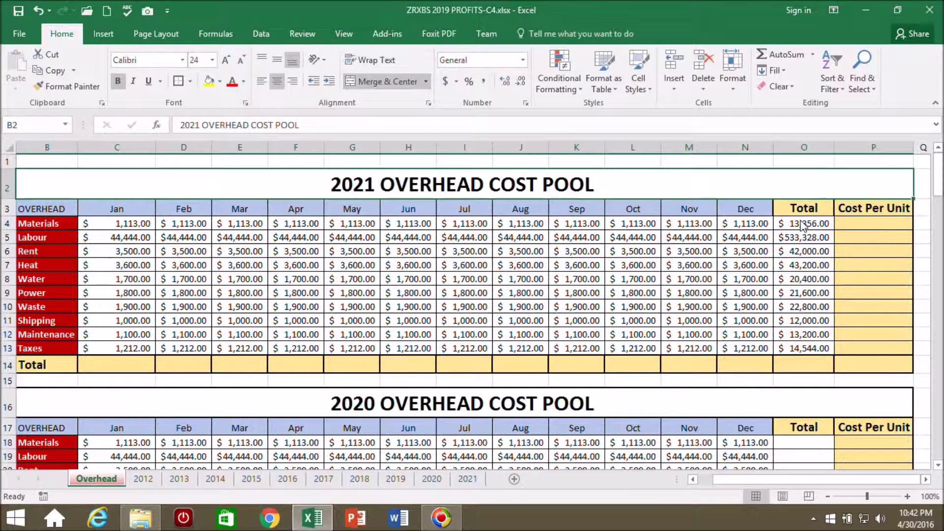
# Copy the 2021 total formulas in O4:O13 into the Total columns of the 2020 to 2012 cost pool tables
pyautogui.moveTo(794, 225); pyautogui.dragTo(812, 347)
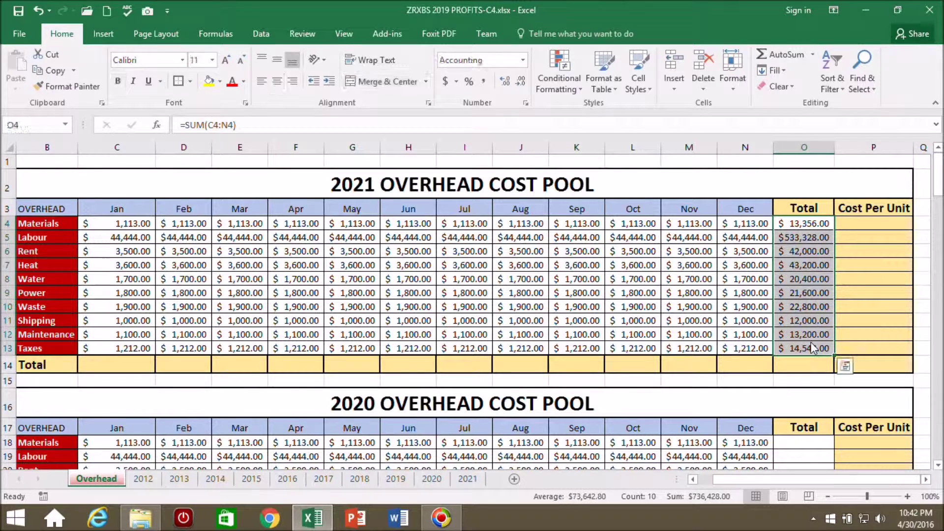
pyautogui.hotkey('ctrl', 'c')
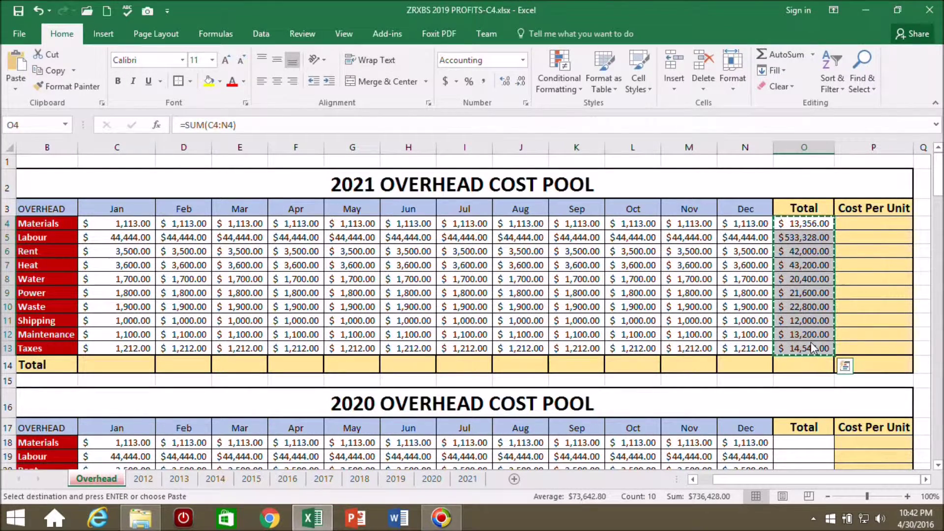
pyautogui.scroll(-2, 810, 342)
pyautogui.scroll(-2, 811, 341)
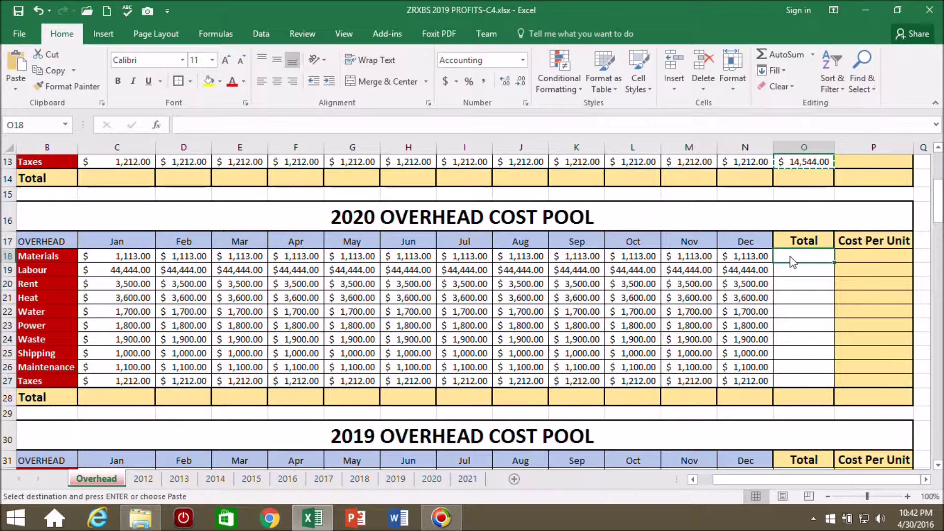
pyautogui.click(793, 260)
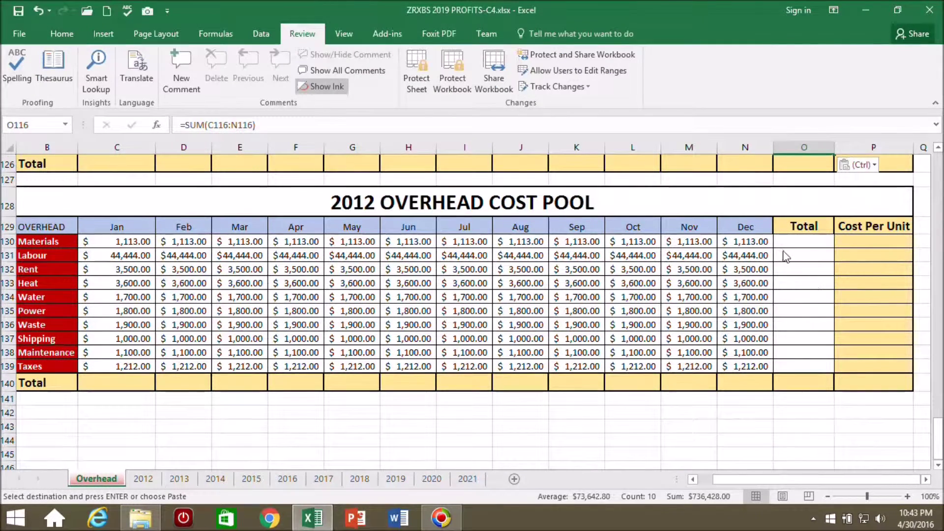
pyautogui.moveTo(814, 242); pyautogui.dragTo(818, 374)
pyautogui.hotkey('ctrl', 'v')
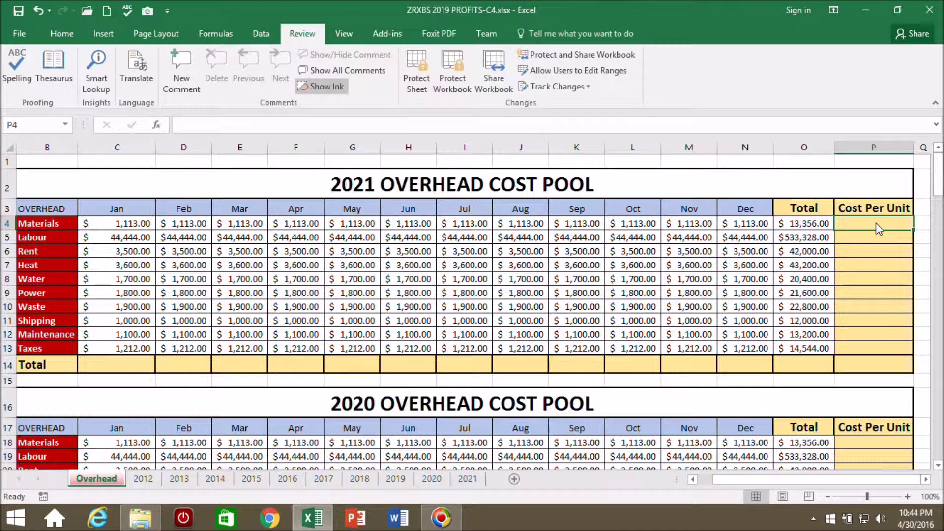
# Enter =O4/40 as the 2021 Materials cost per unit in P4 and fill it down to Taxes in P13
pyautogui.click(192, 126)
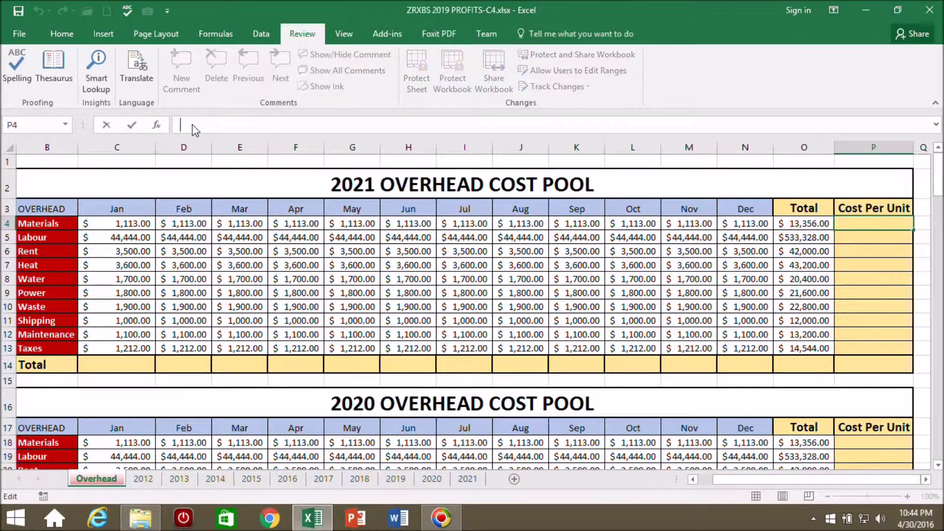
pyautogui.write('=')
pyautogui.click(801, 225)
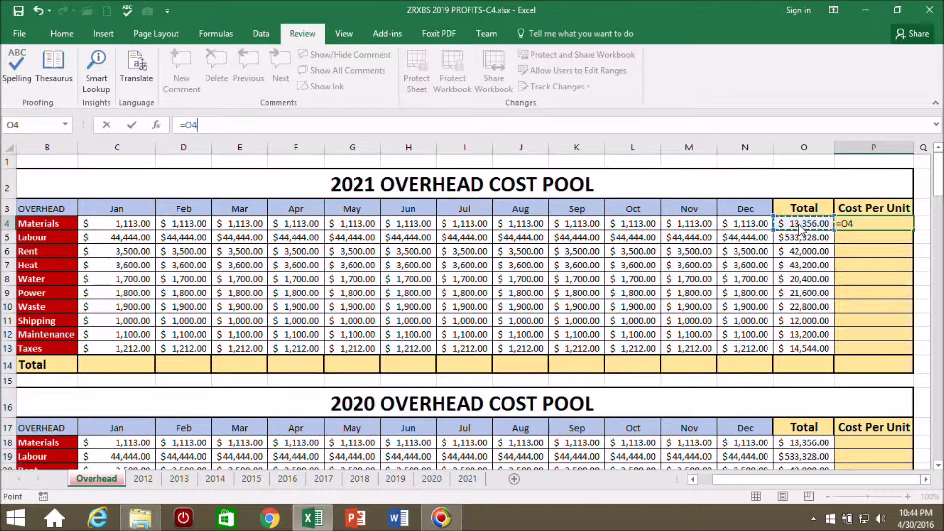
pyautogui.write('/40')
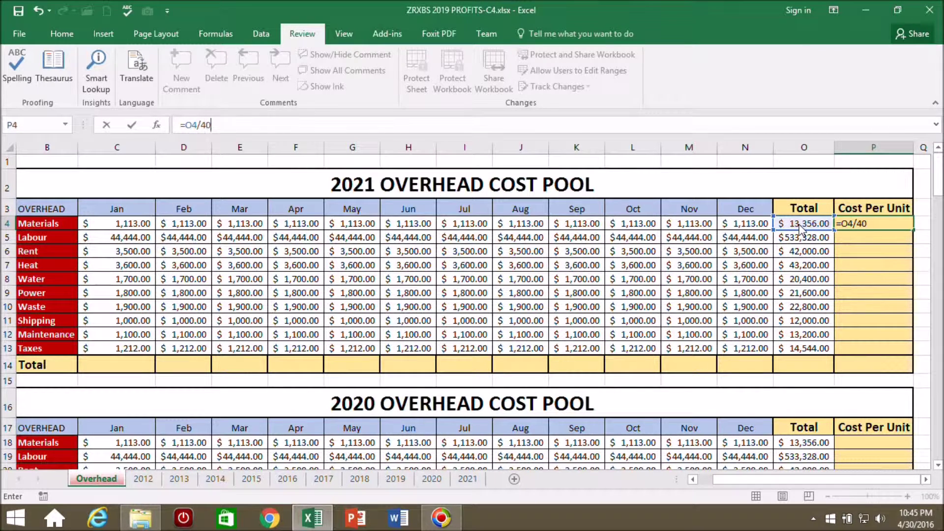
pyautogui.press('Return')
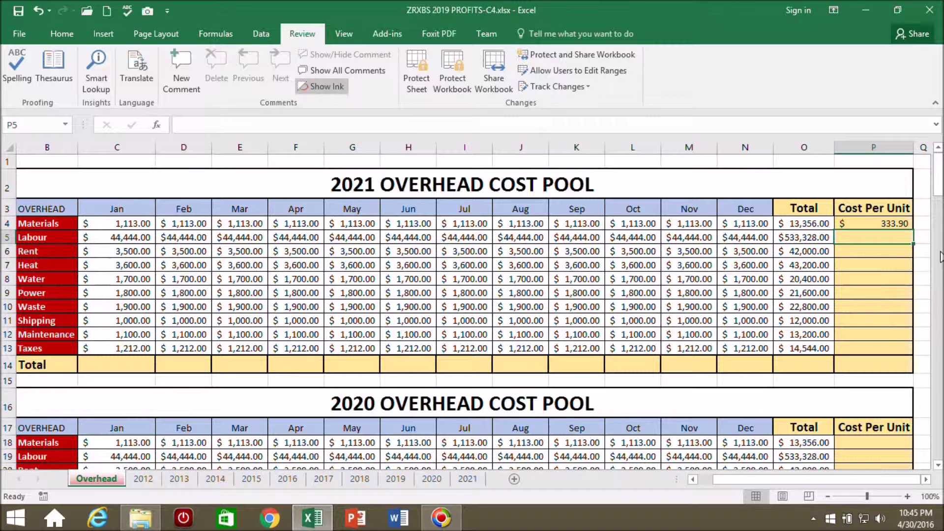
pyautogui.click(895, 223)
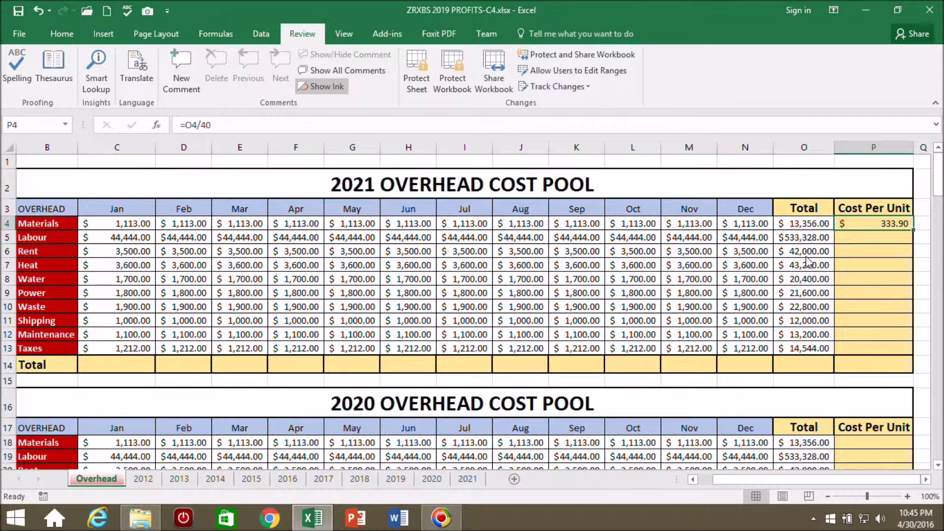
pyautogui.moveTo(914, 228); pyautogui.dragTo(916, 350)
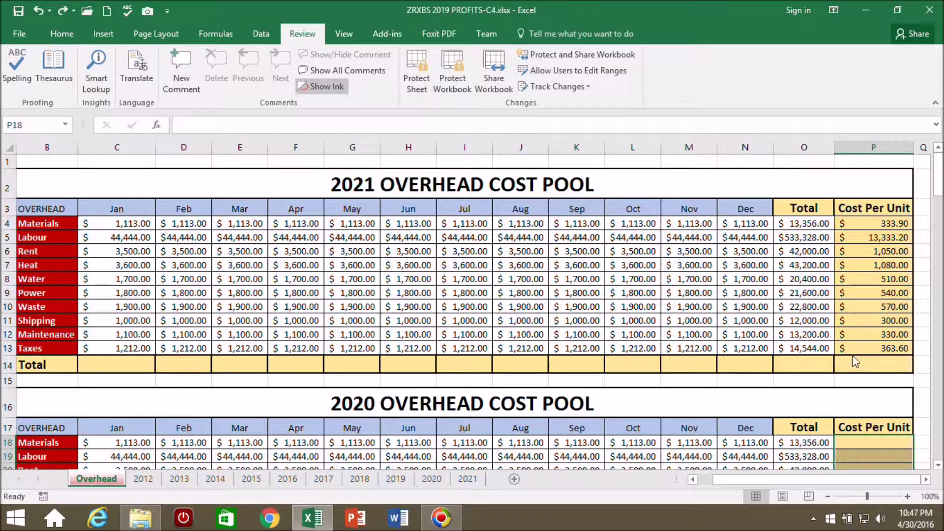
# Total the 2021 Cost Per Unit column in P14 with AutoSum, =SUM(P4:P13)
pyautogui.click(875, 372)
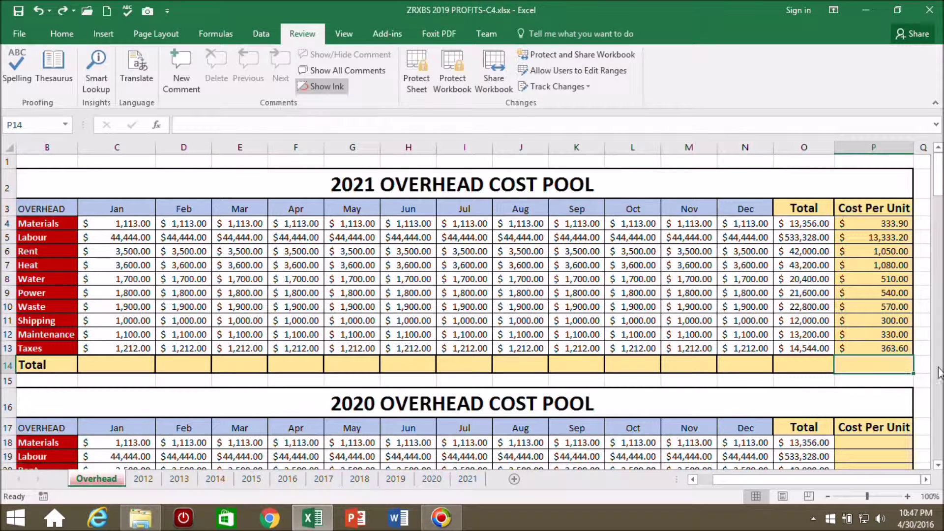
pyautogui.click(59, 35)
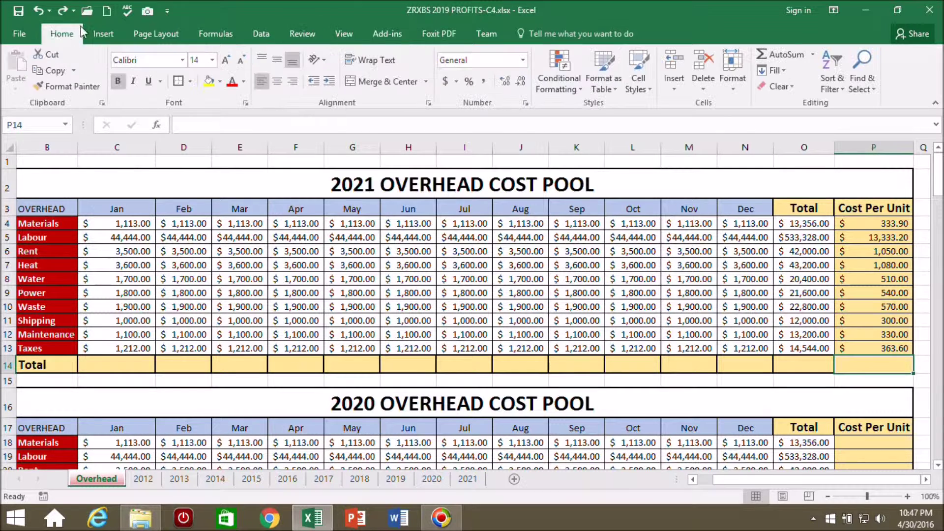
pyautogui.click(772, 55)
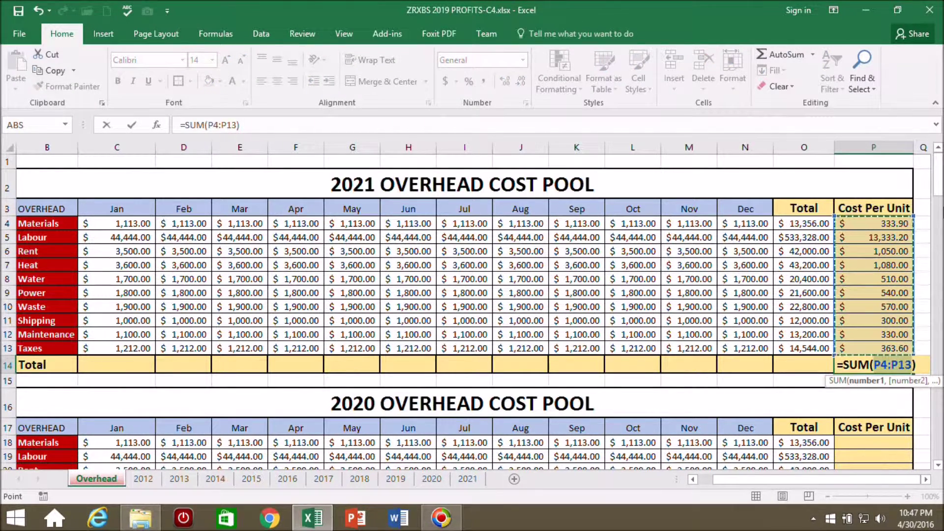
pyautogui.press('Tab')
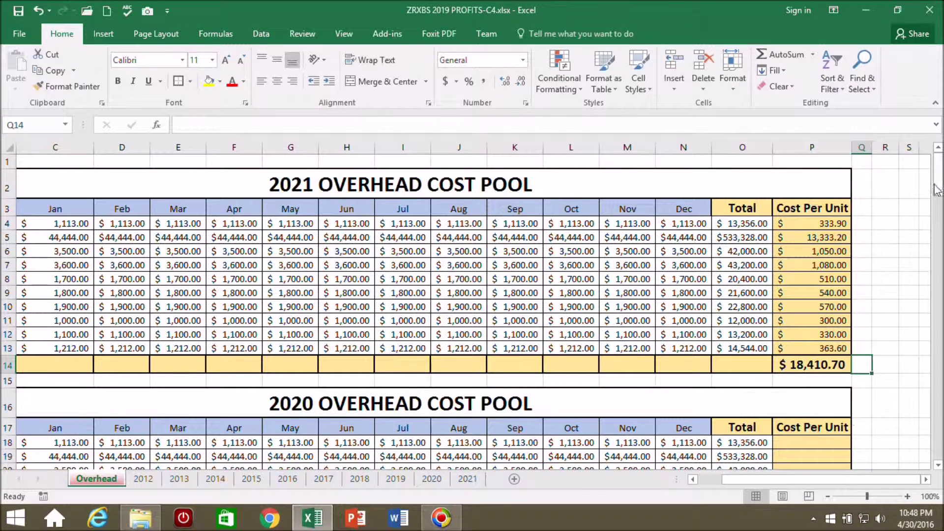
# Copy the 2021 Cost Per Unit formulas and total in P4:P14 into the Cost Per Unit columns of the 2020 to 2012 cost pool tables
pyautogui.moveTo(940, 195); pyautogui.dragTo(940, 176)
pyautogui.moveTo(782, 227); pyautogui.dragTo(836, 365)
pyautogui.hotkey('ctrl', 'c')
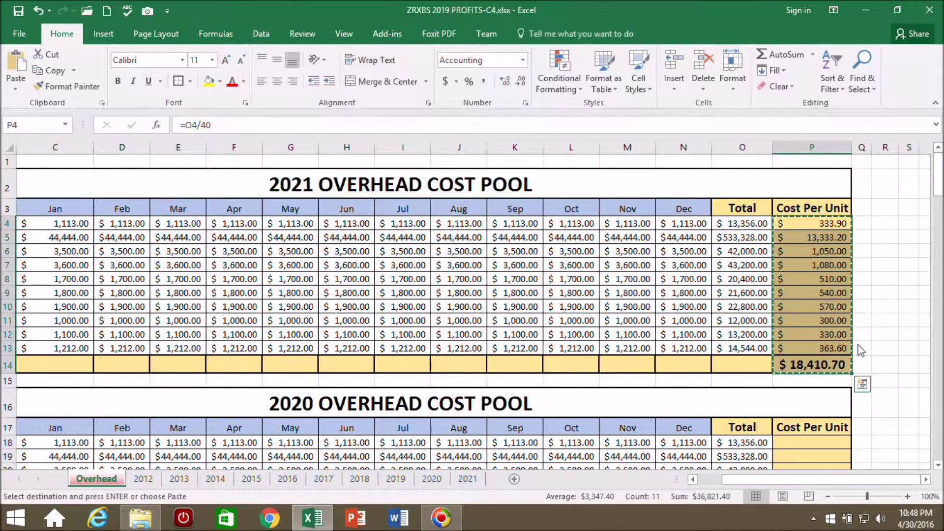
pyautogui.scroll(-4, 860, 349)
pyautogui.click(811, 256)
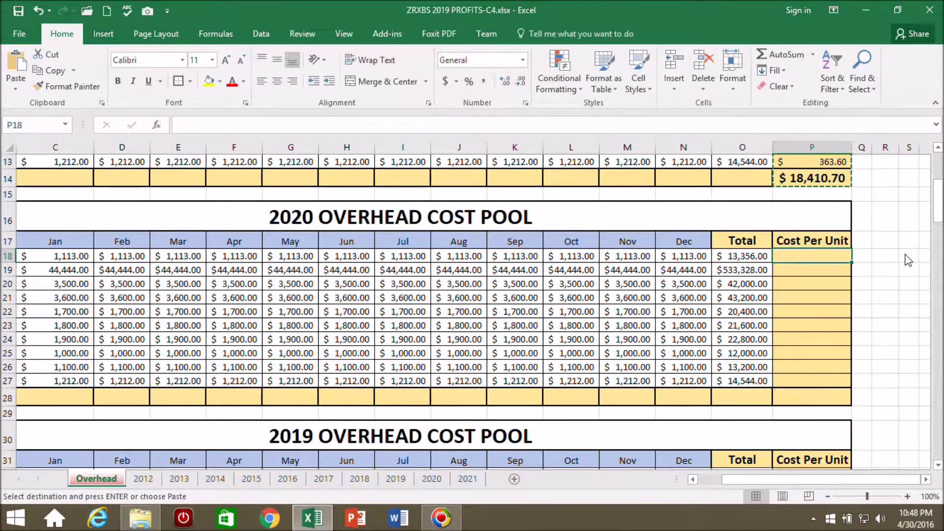
pyautogui.hotkey('ctrl', 'v')
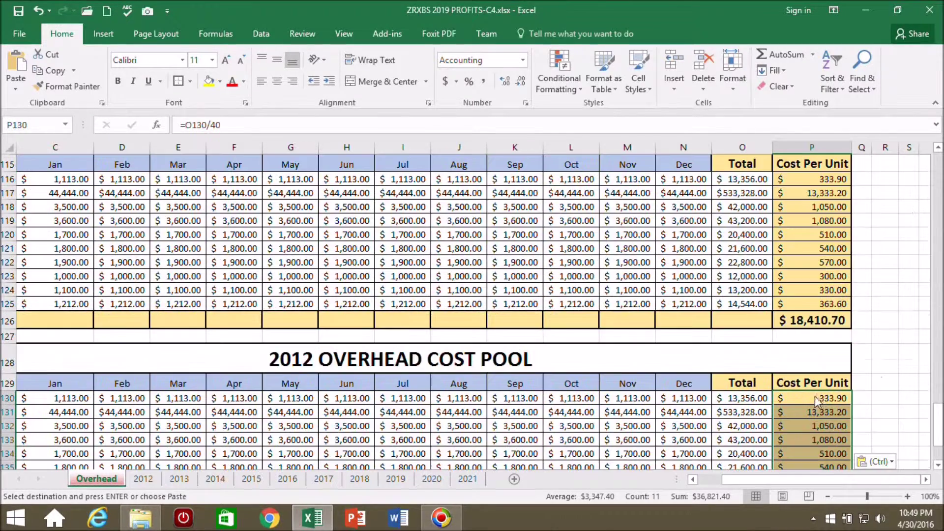
pyautogui.scroll(-2, 879, 378)
pyautogui.scroll(-1, 880, 378)
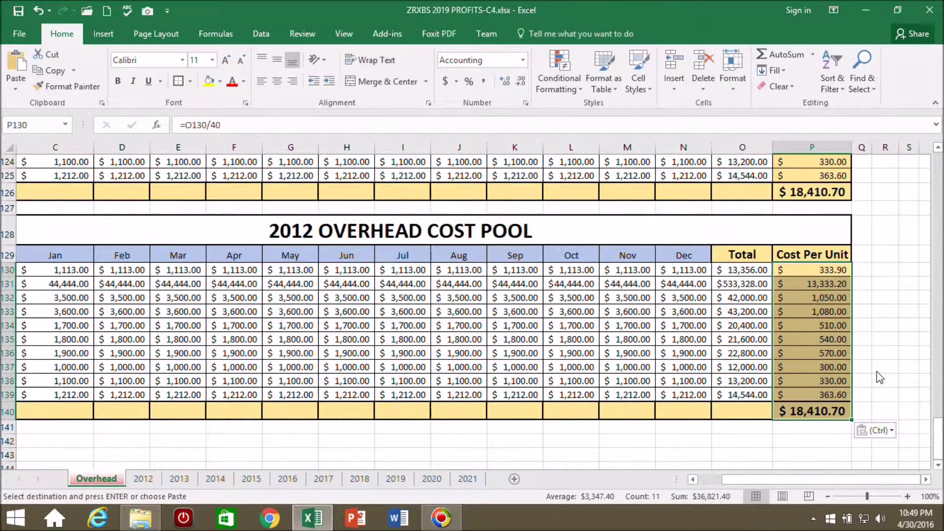
pyautogui.click(886, 327)
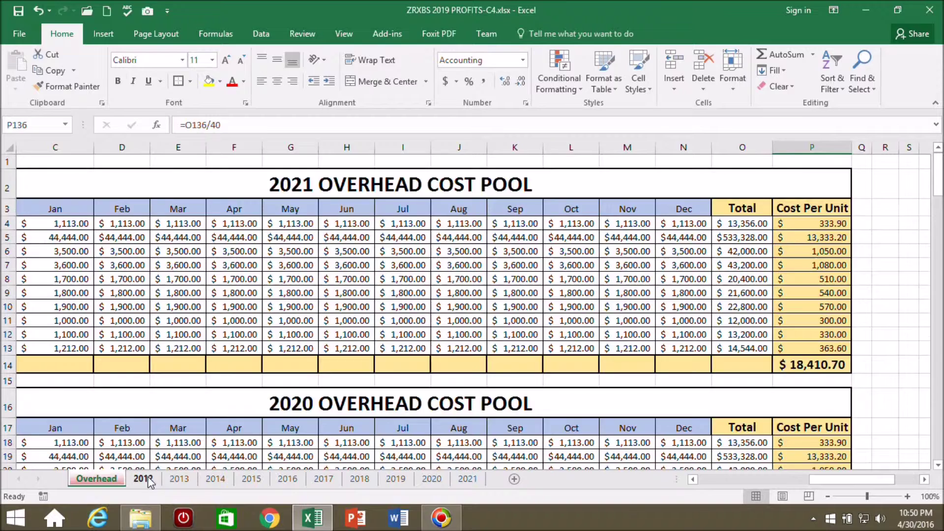
# On the 2012 sheet, link the ZRXB-S1 overhead cost in AD8 to the 2012 cost-per-unit total with =Overhead!P140
pyautogui.hotkey('ctrl', 'pagedown')
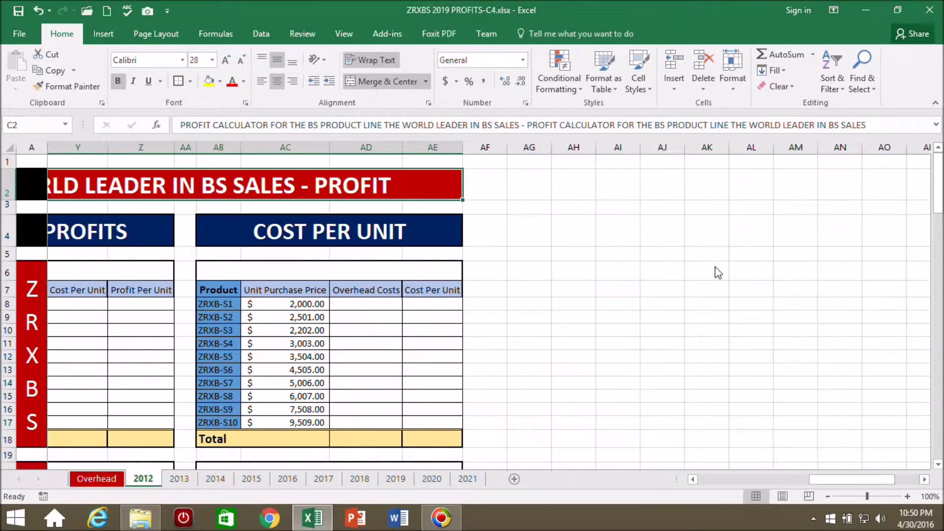
pyautogui.moveTo(841, 479); pyautogui.dragTo(816, 481)
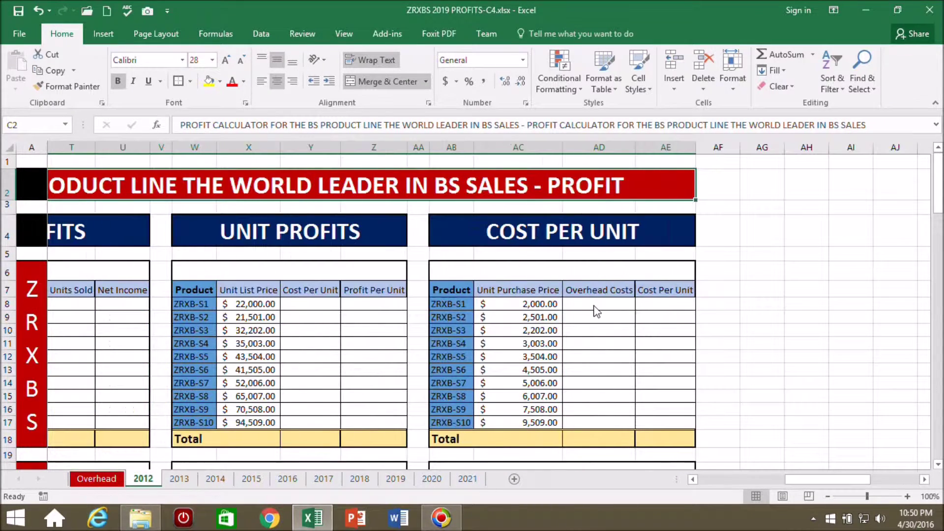
pyautogui.click(607, 310)
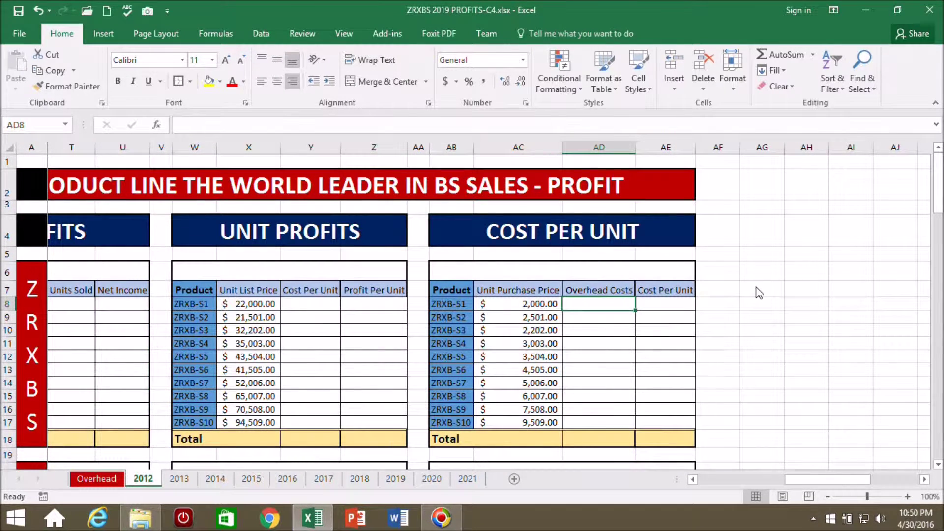
pyautogui.click(189, 126)
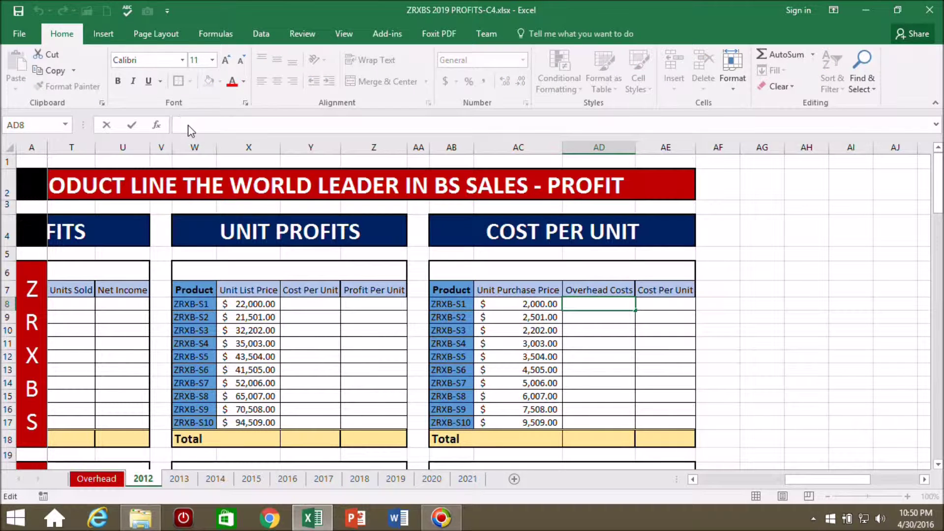
pyautogui.write('=')
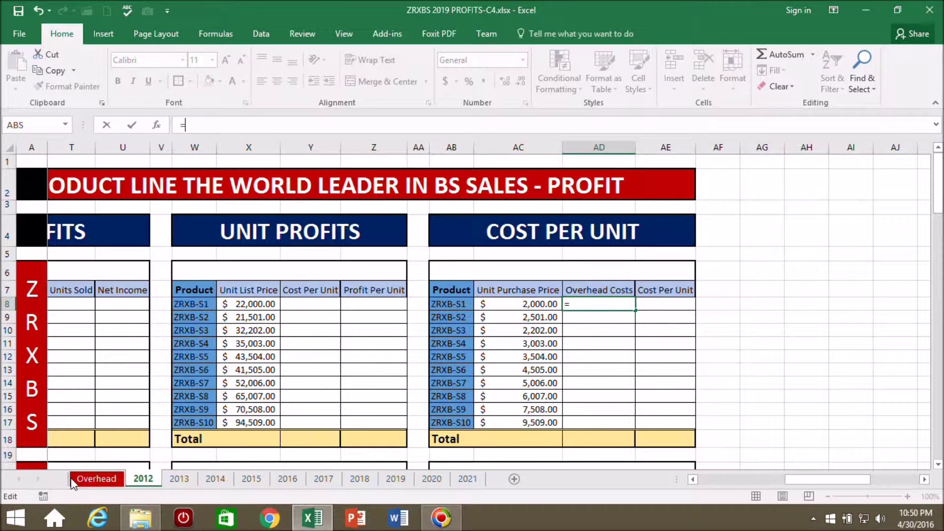
pyautogui.click(97, 478)
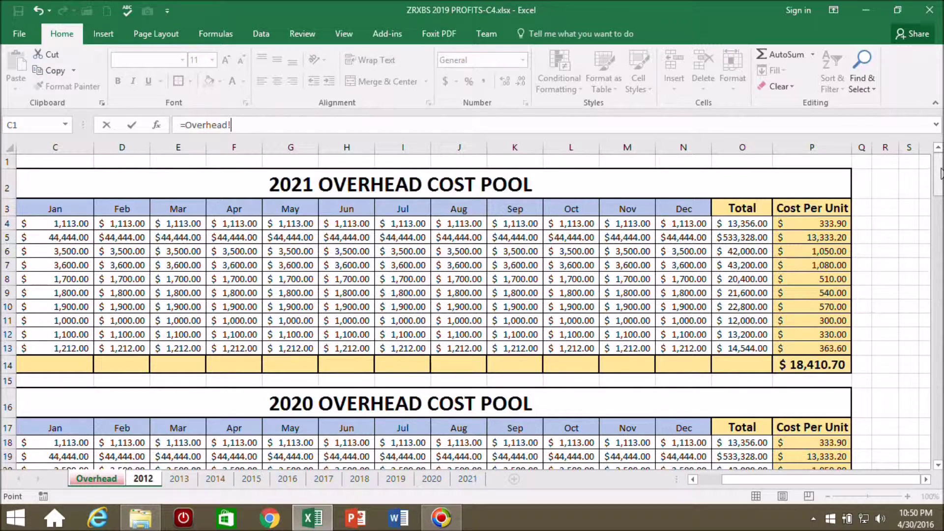
pyautogui.moveTo(941, 174); pyautogui.dragTo(933, 460)
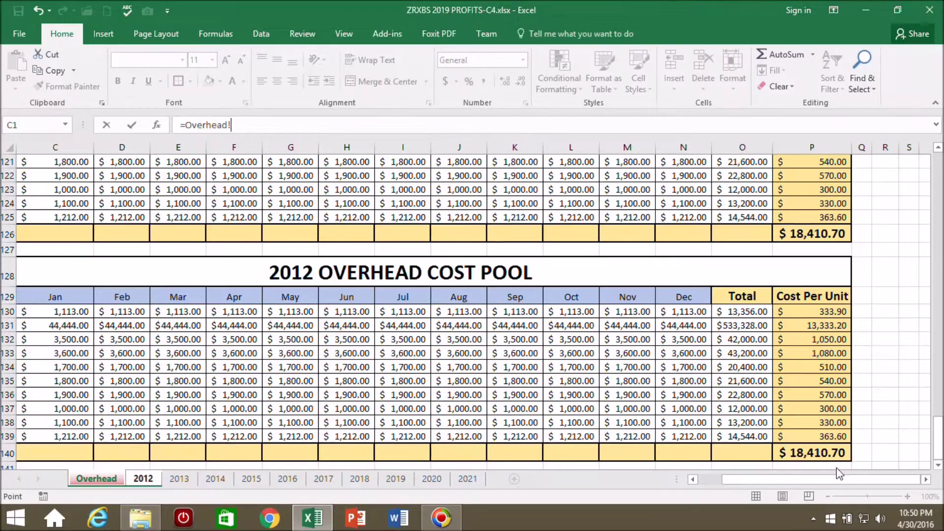
pyautogui.click(814, 454)
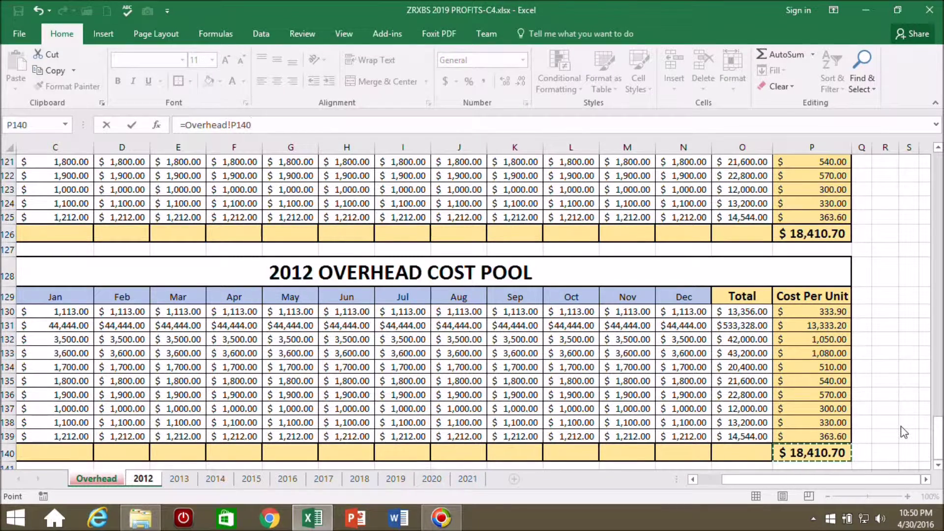
pyautogui.press('Return')
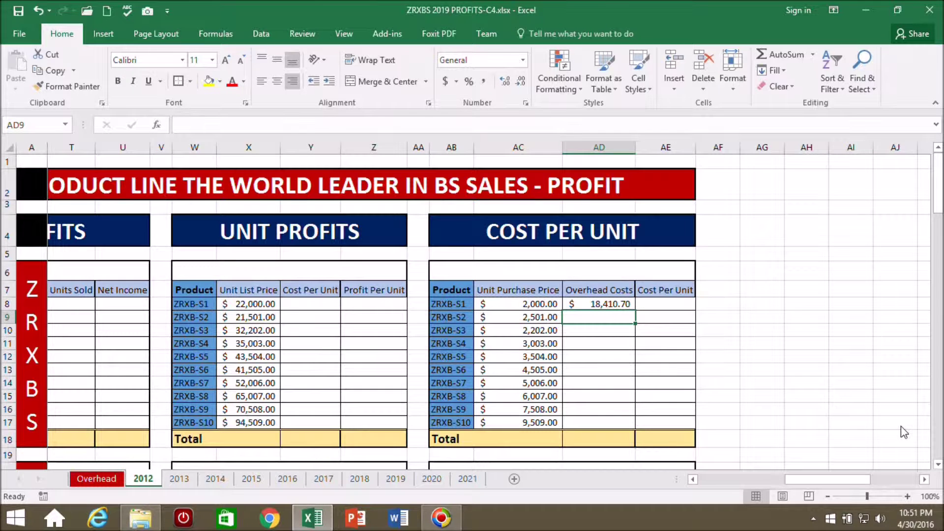
# Make the reference in AD8 absolute so the formula reads =Overhead!$P$140
pyautogui.click(615, 307)
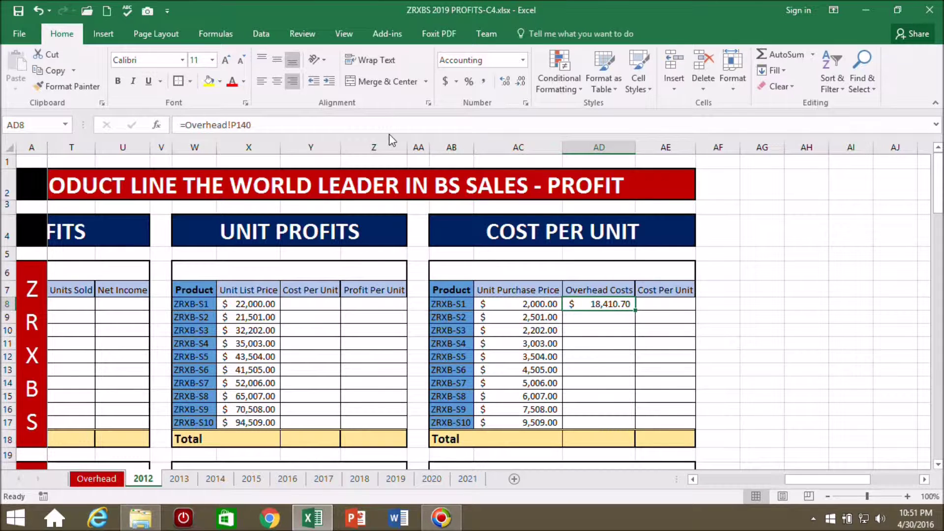
pyautogui.click(231, 129)
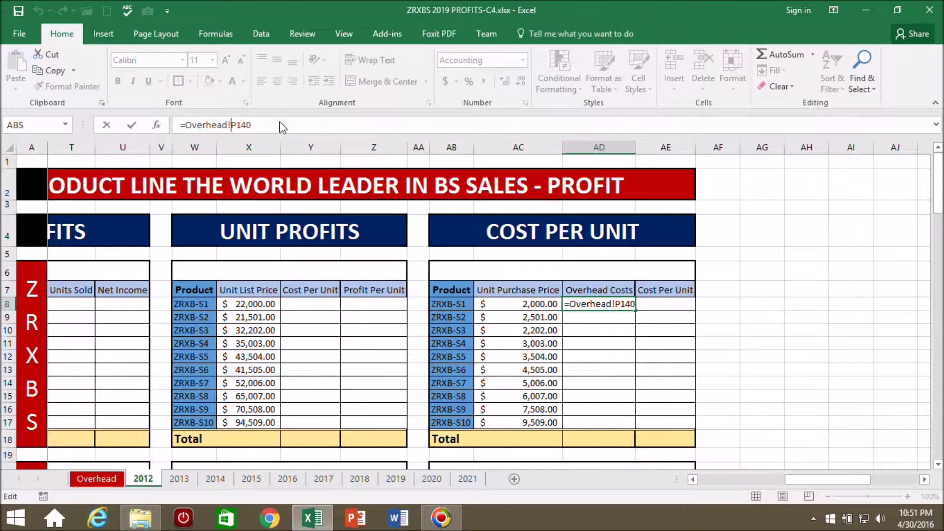
pyautogui.write('$')
pyautogui.press('Right')
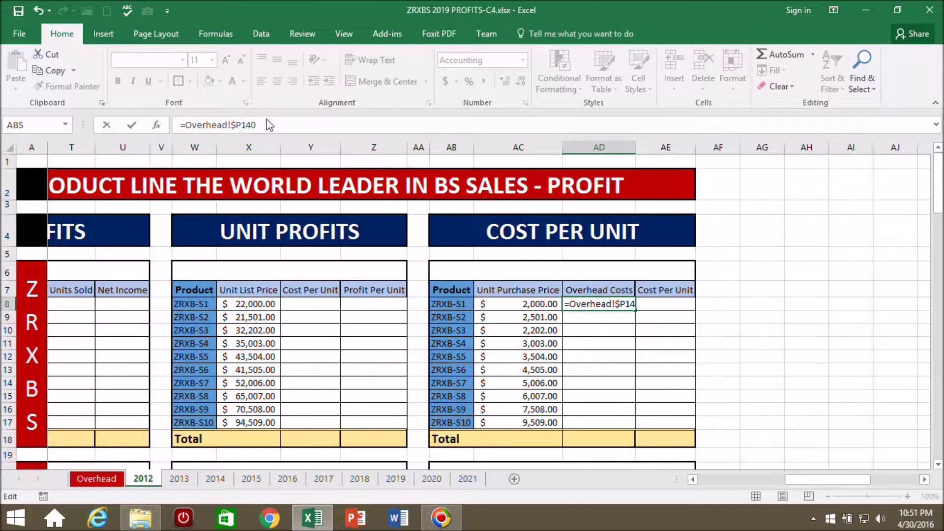
pyautogui.write('$')
pyautogui.press('Return')
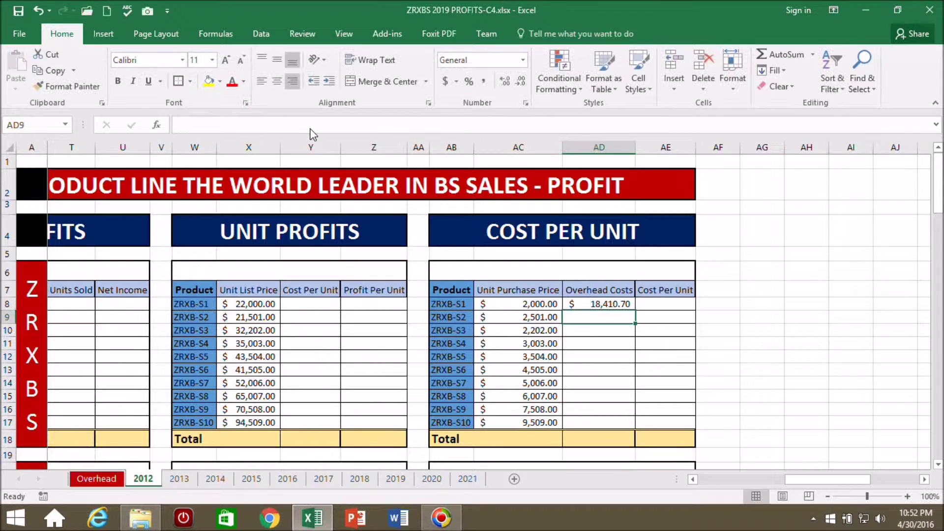
# Fill the AD8 overhead cost formula down to ZRXB-S10 in AD17
pyautogui.click(615, 305)
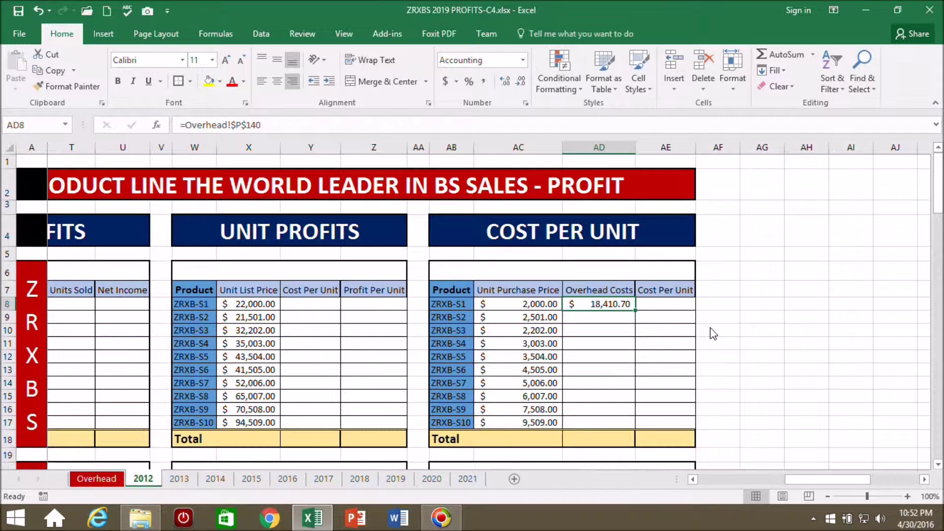
pyautogui.scroll(-1, 713, 333)
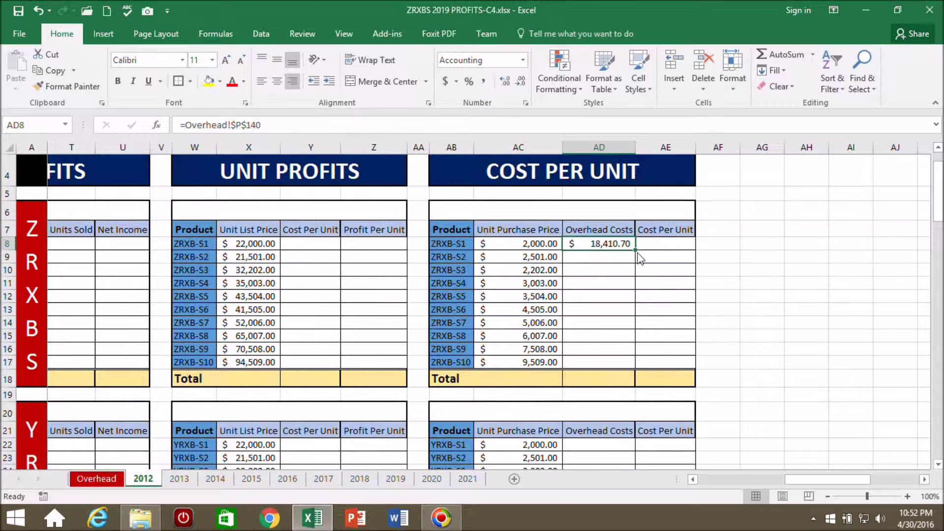
pyautogui.moveTo(636, 251); pyautogui.dragTo(633, 374)
pyautogui.click(807, 296)
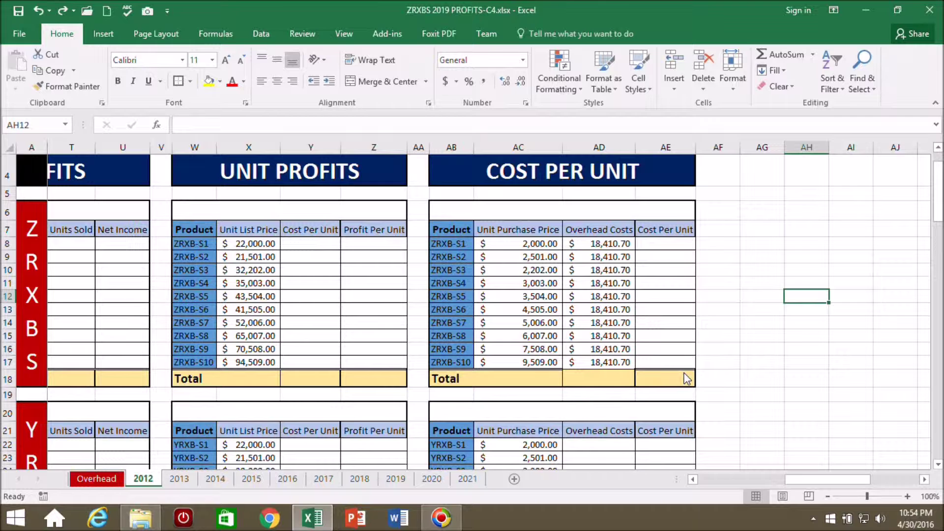
# Apply a bottom double border to the ZRXBS cost per unit rows AB8:AE17
pyautogui.moveTo(445, 243); pyautogui.dragTo(655, 362)
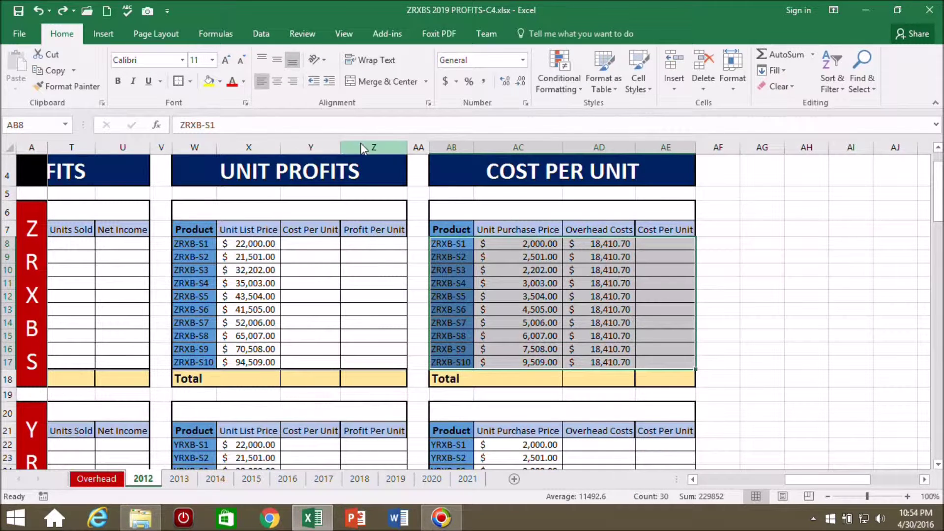
pyautogui.click(190, 83)
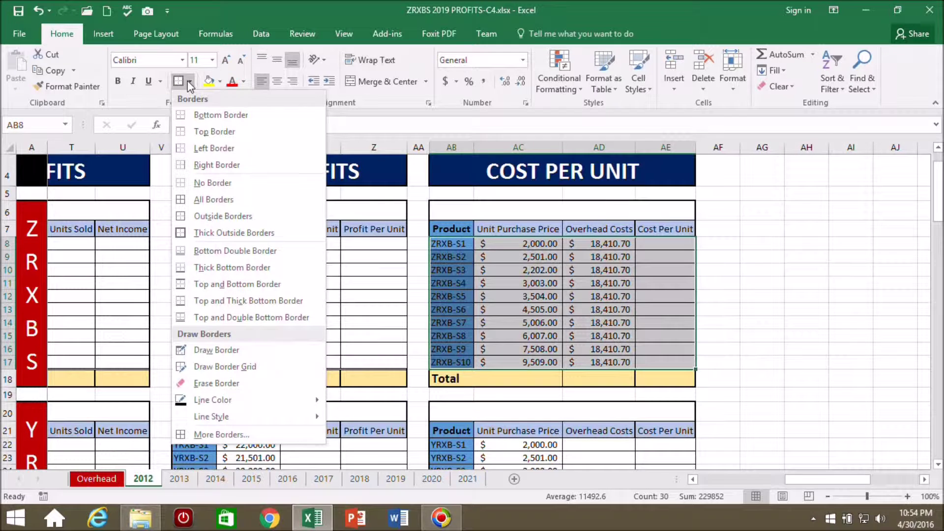
pyautogui.click(220, 252)
pyautogui.click(862, 298)
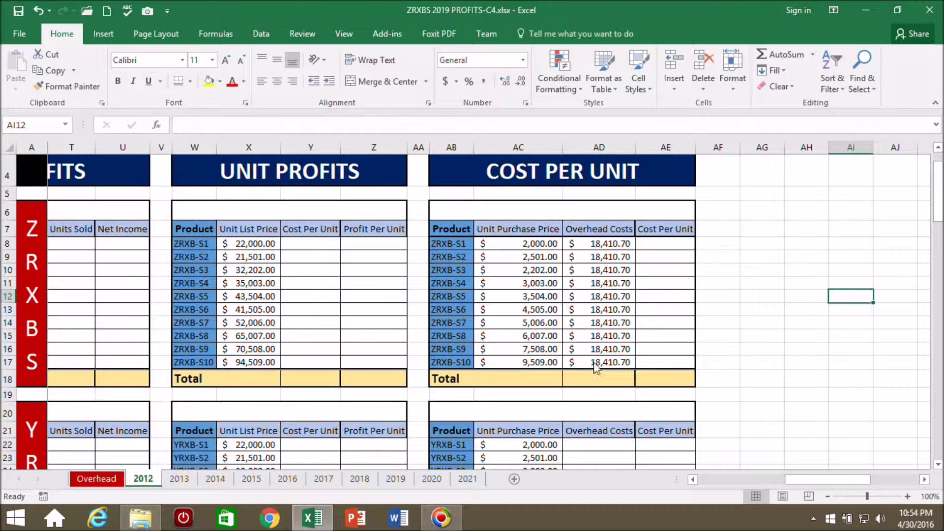
# Copy the ZRXBS overhead costs in AD8:AD17 into the YRXBS table's Overhead Costs column, starting at AD22
pyautogui.scroll(-2, 720, 316)
pyautogui.scroll(2, 720, 317)
pyautogui.moveTo(571, 245); pyautogui.dragTo(622, 365)
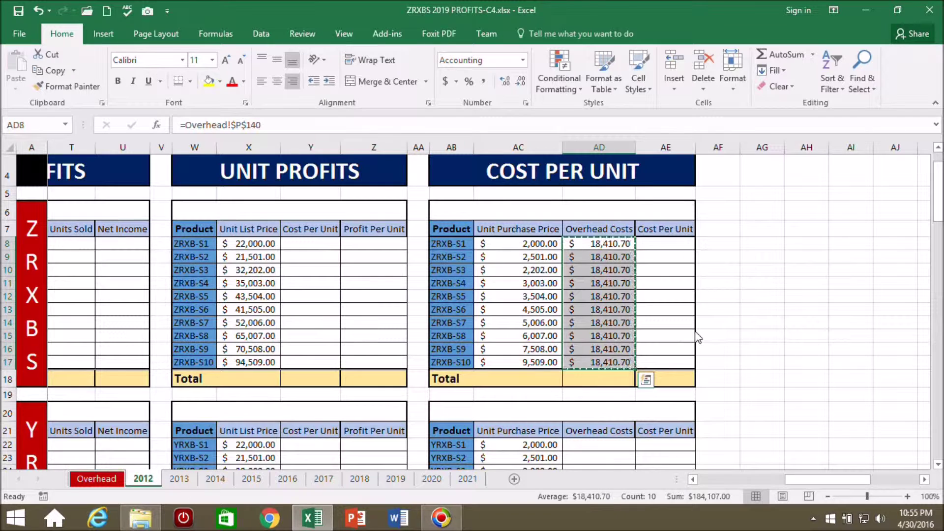
pyautogui.hotkey('ctrl', 'c')
pyautogui.scroll(-1, 697, 337)
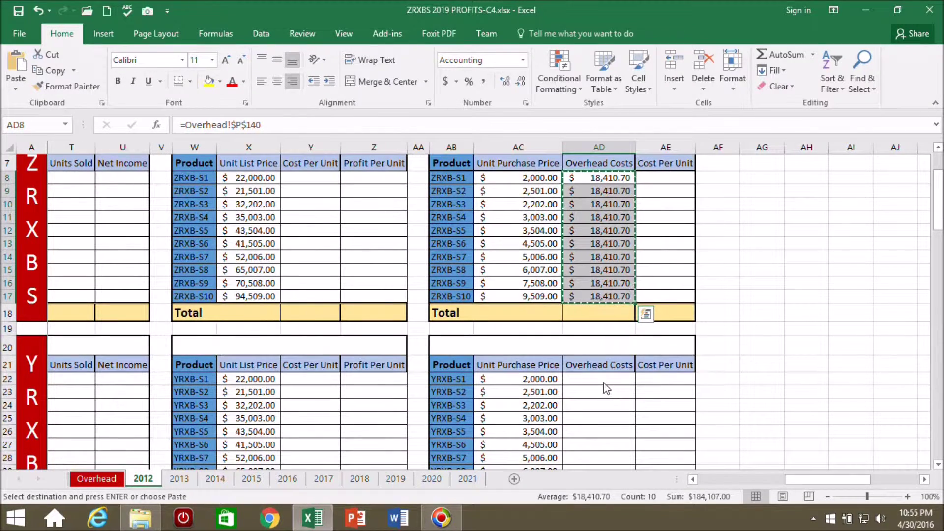
pyautogui.click(604, 383)
pyautogui.hotkey('ctrl', 'v')
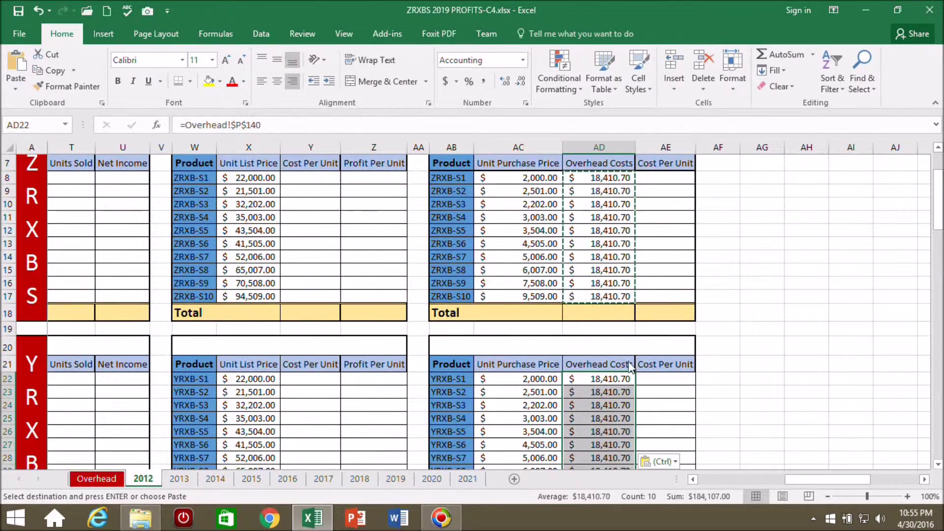
# Paste the copied overhead costs into the XRXBS and WRXBS tables' Overhead Costs columns, starting at AD36 and AD50
pyautogui.scroll(-4, 630, 368)
pyautogui.moveTo(599, 425); pyautogui.dragTo(599, 414)
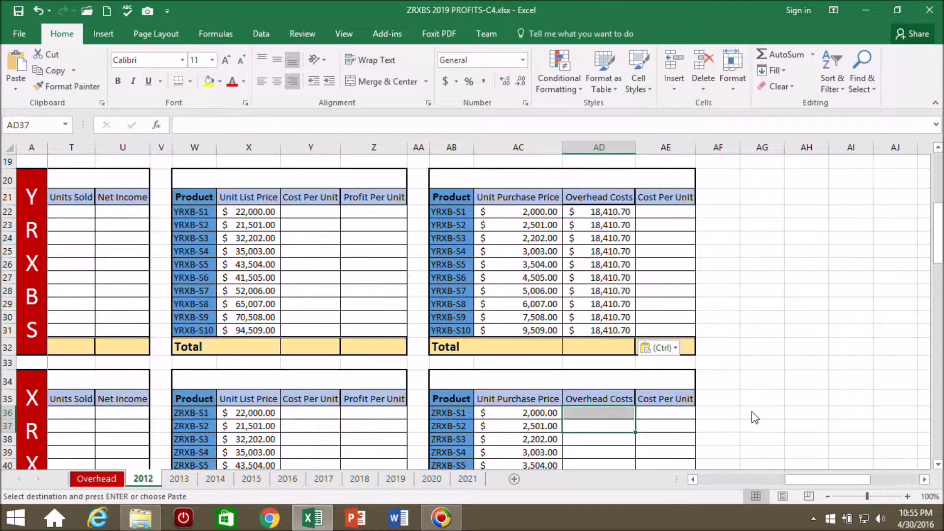
pyautogui.hotkey('ctrl', 'v')
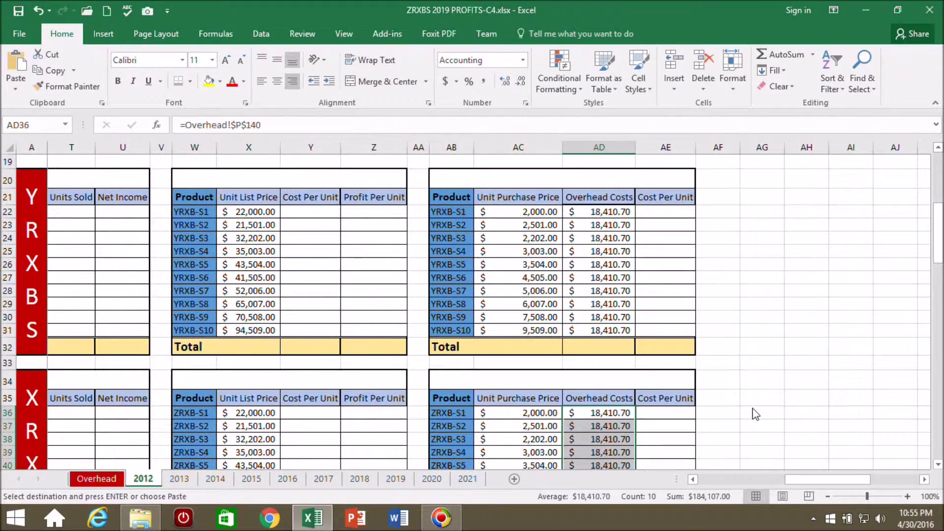
pyautogui.scroll(-7, 753, 411)
pyautogui.click(604, 313)
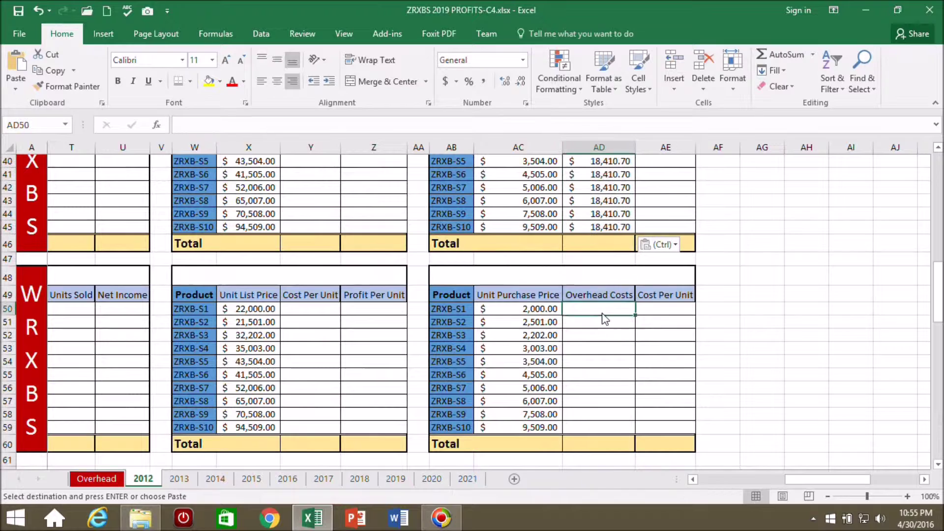
pyautogui.hotkey('ctrl', 'v')
pyautogui.scroll(-3, 628, 308)
pyautogui.scroll(3, 735, 346)
pyautogui.scroll(7, 735, 346)
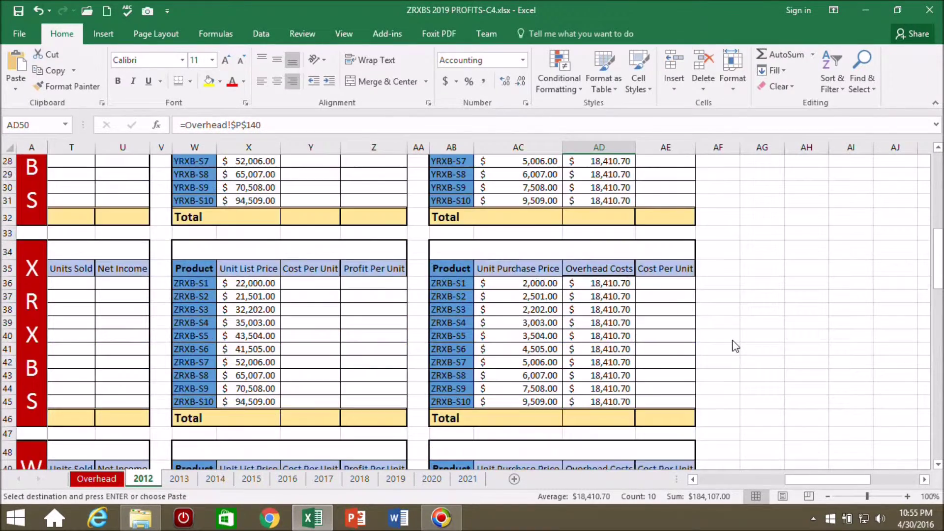
# Sum the unit purchase price and overhead cost in AE8 with =SUM(AC8:AD8) and fill the formula down to AE17
pyautogui.scroll(5, 735, 346)
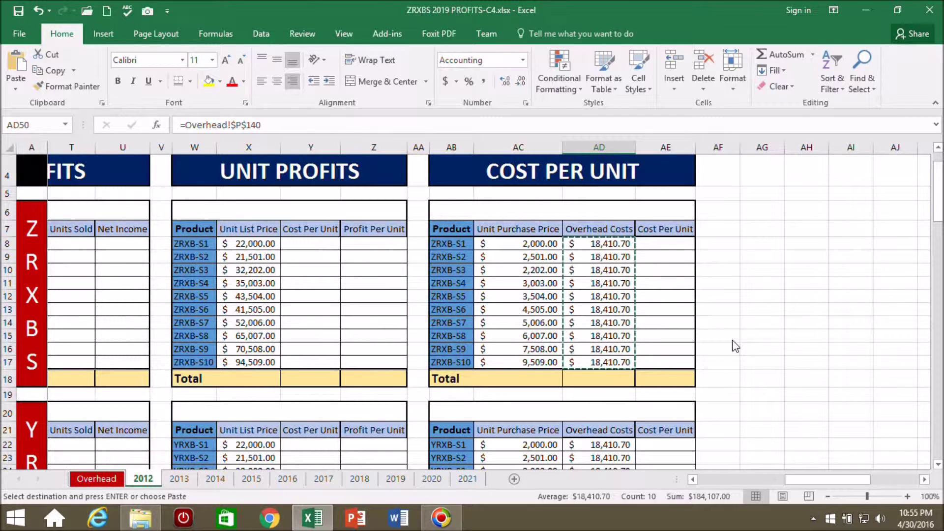
pyautogui.press('Escape')
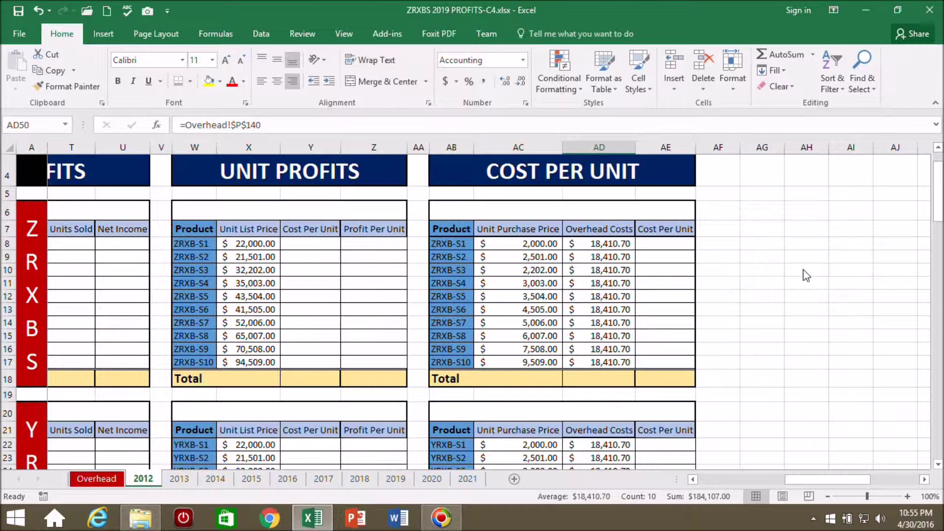
pyautogui.click(673, 247)
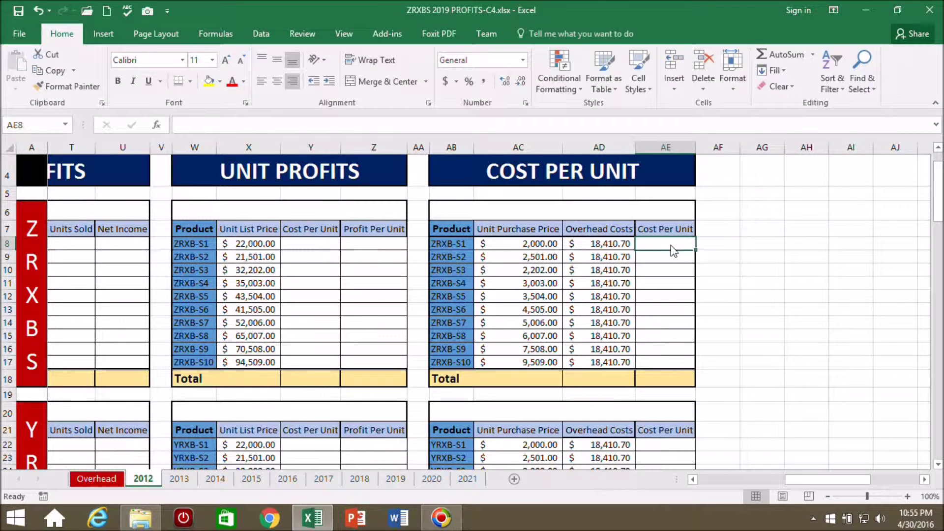
pyautogui.click(771, 53)
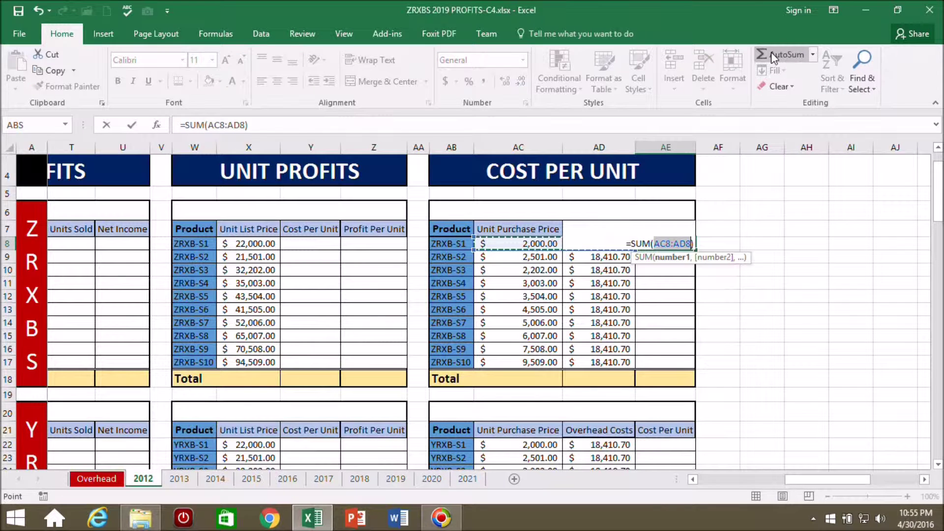
pyautogui.press('Return')
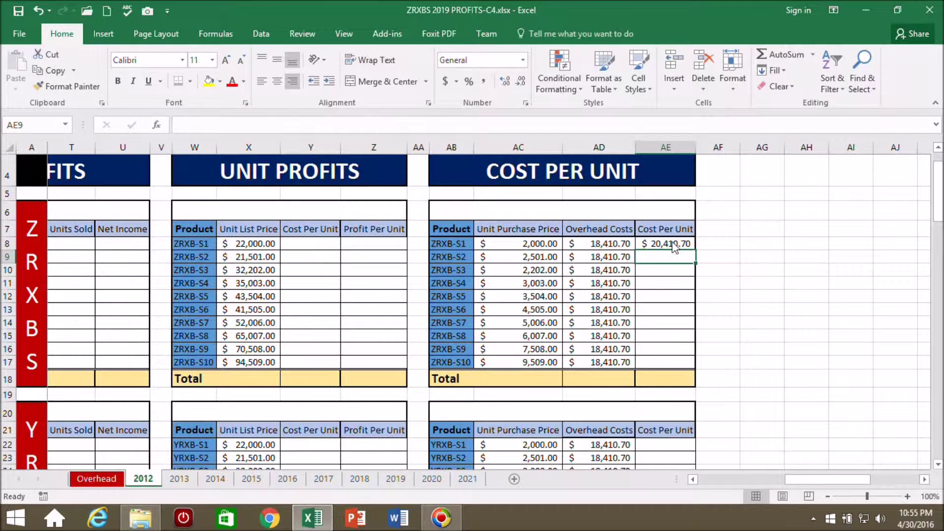
pyautogui.press('Up')
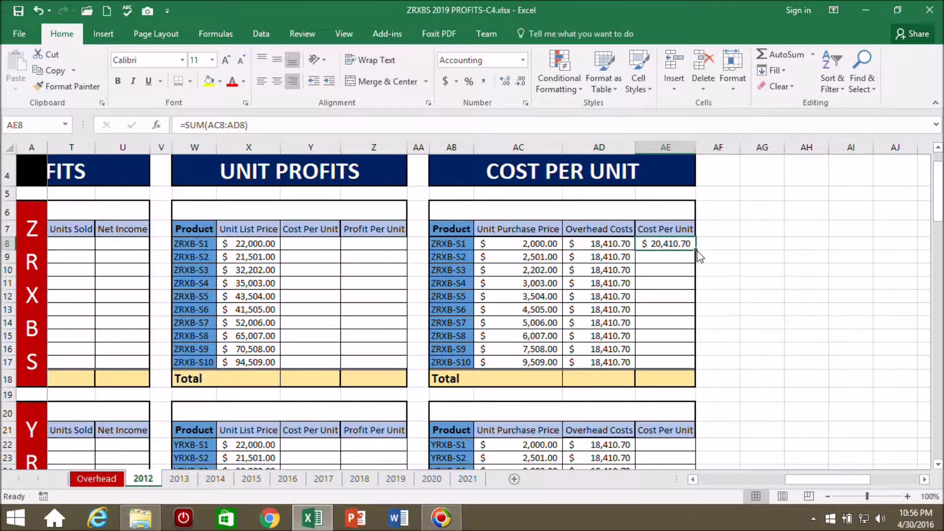
pyautogui.moveTo(697, 255); pyautogui.dragTo(696, 366)
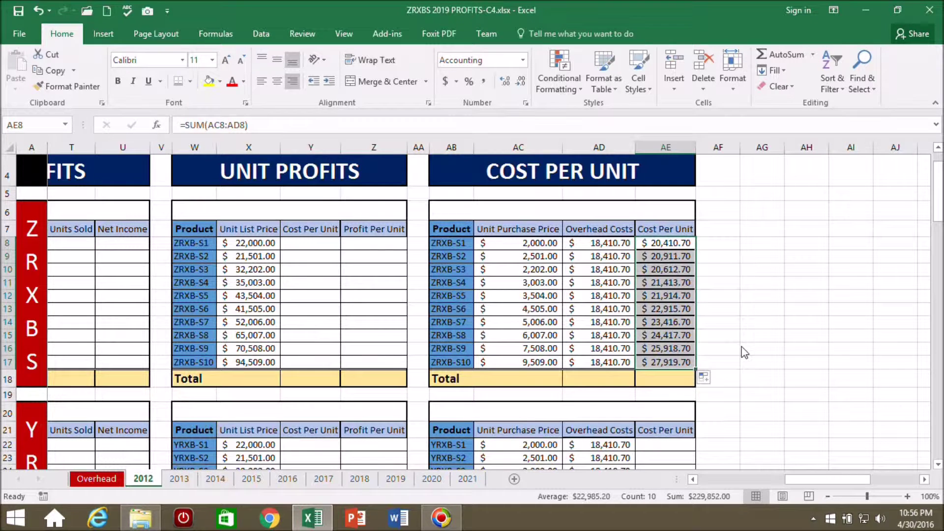
pyautogui.click(762, 377)
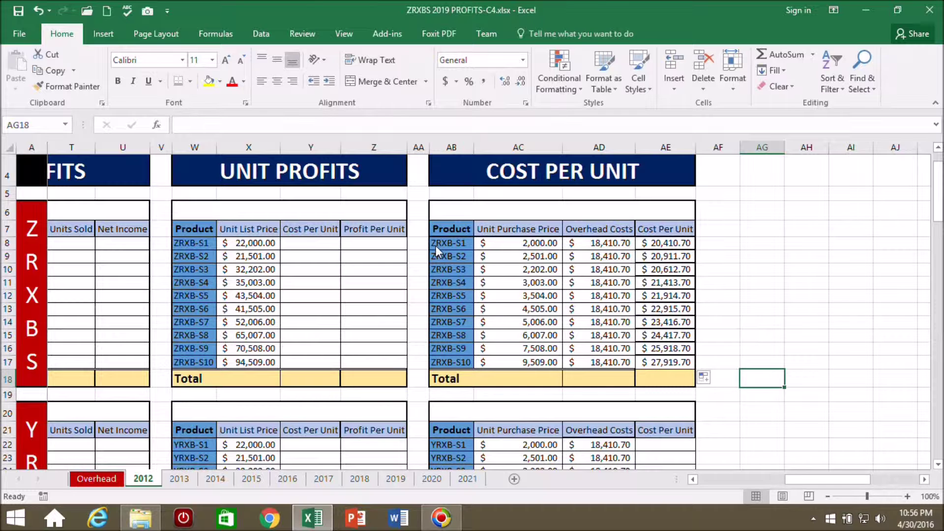
# Apply all borders and a bottom double border to the ZRXBS cost per unit rows AB8:AE17
pyautogui.moveTo(436, 241); pyautogui.dragTo(663, 370)
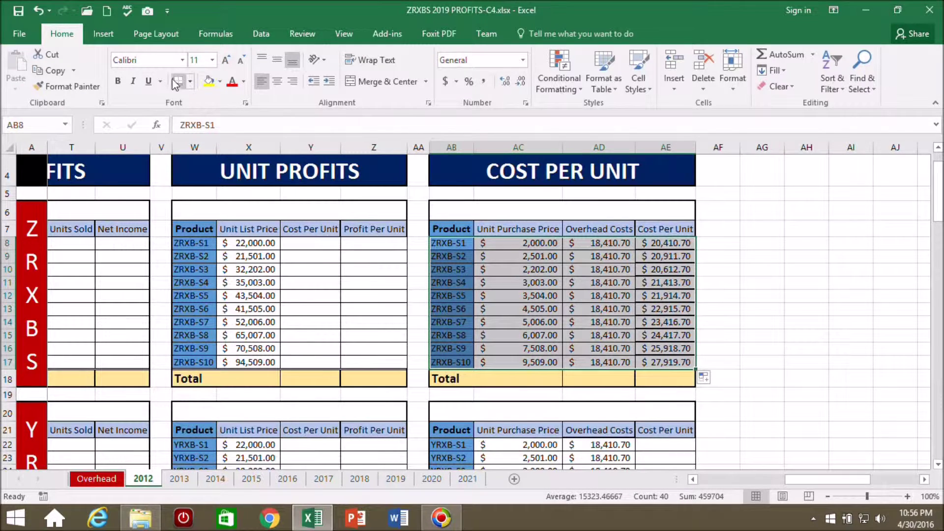
pyautogui.click(191, 82)
pyautogui.click(222, 201)
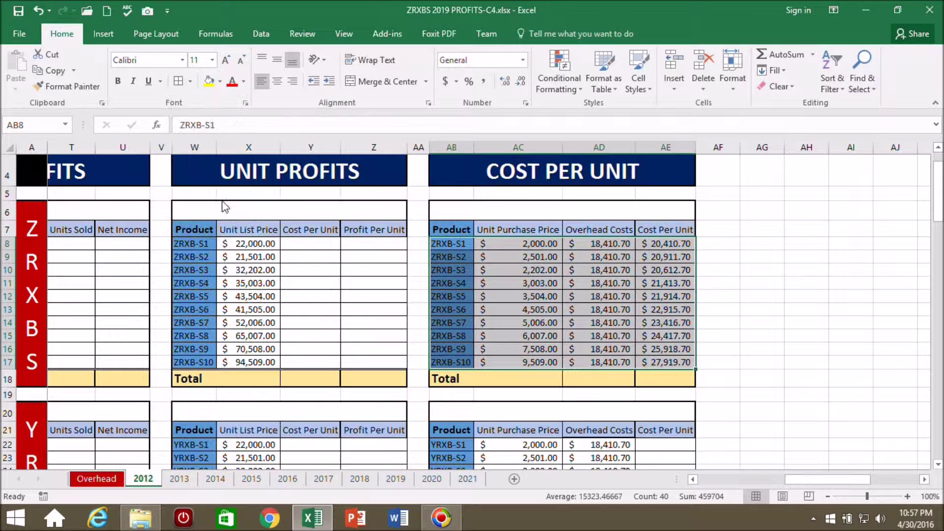
pyautogui.click(190, 82)
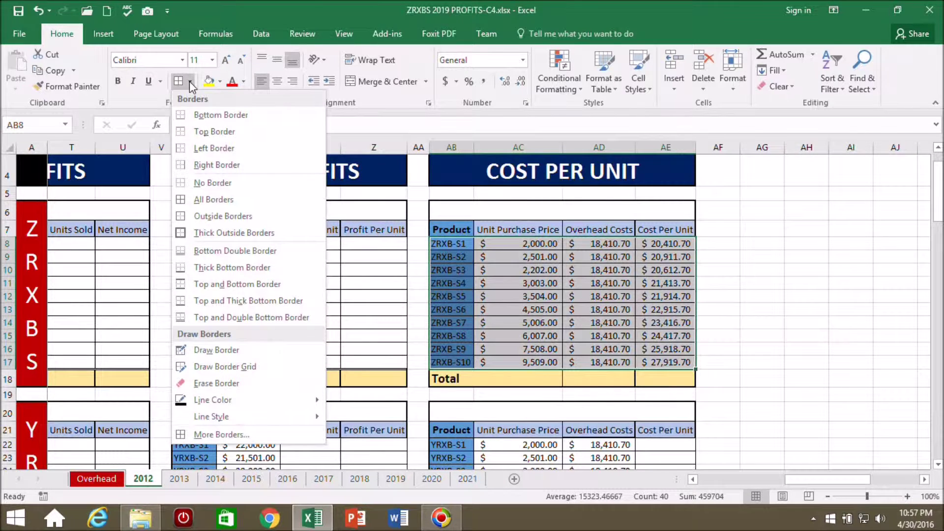
pyautogui.click(233, 251)
pyautogui.click(774, 286)
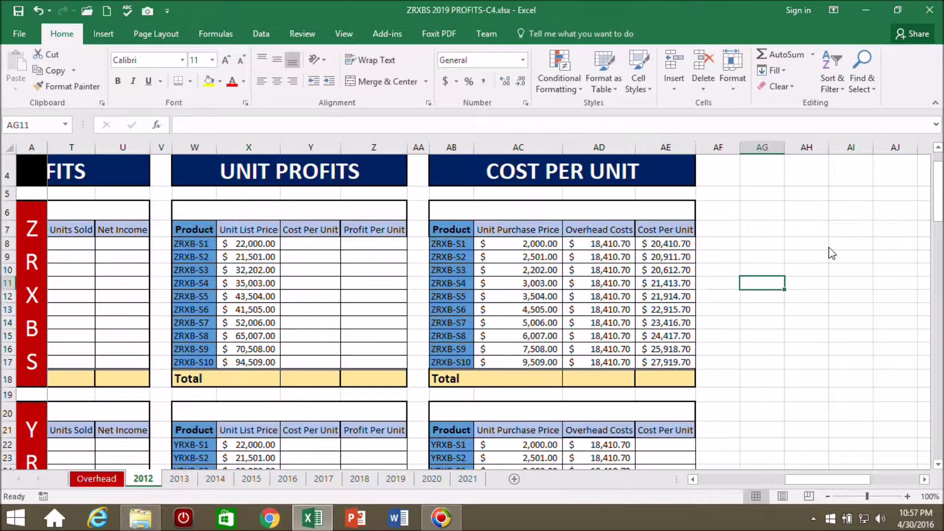
# Apply thick outside borders around the whole ZRXBS cost per unit table, AB6:AE18
pyautogui.moveTo(688, 209); pyautogui.dragTo(611, 385)
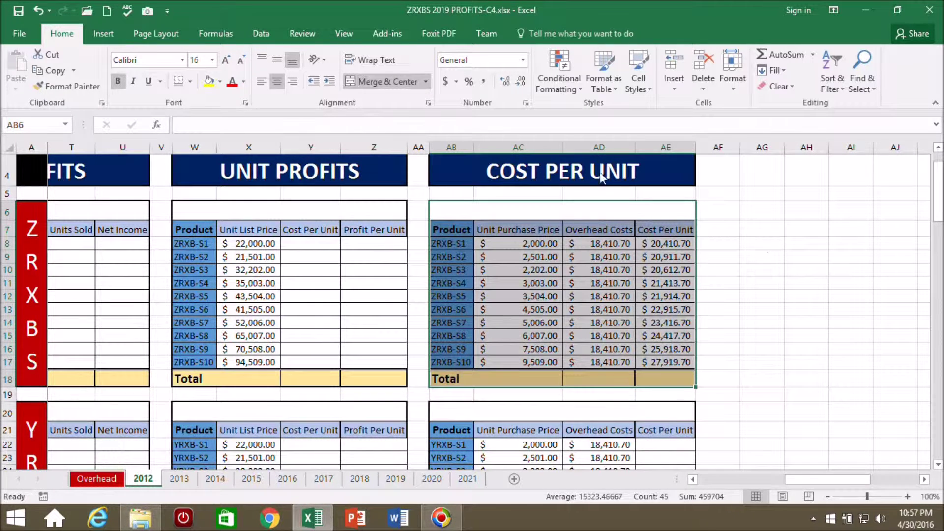
pyautogui.click(190, 82)
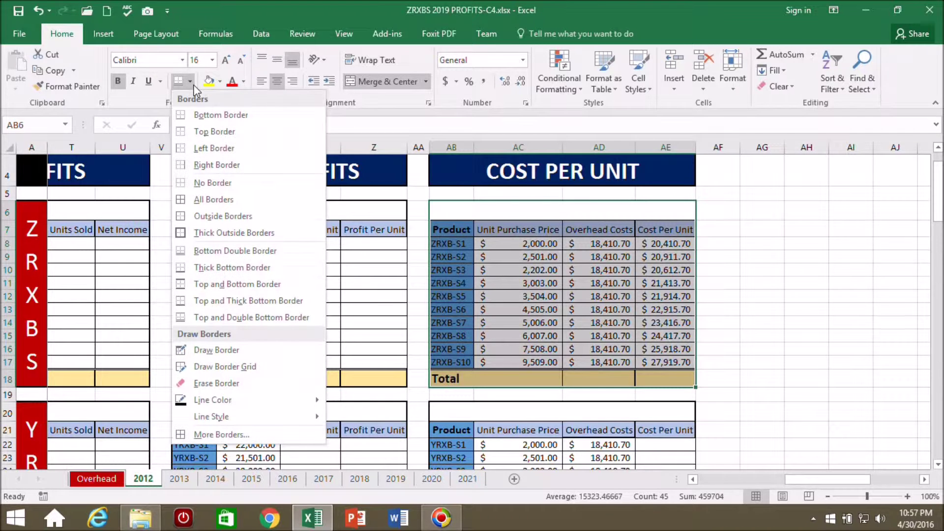
pyautogui.click(225, 232)
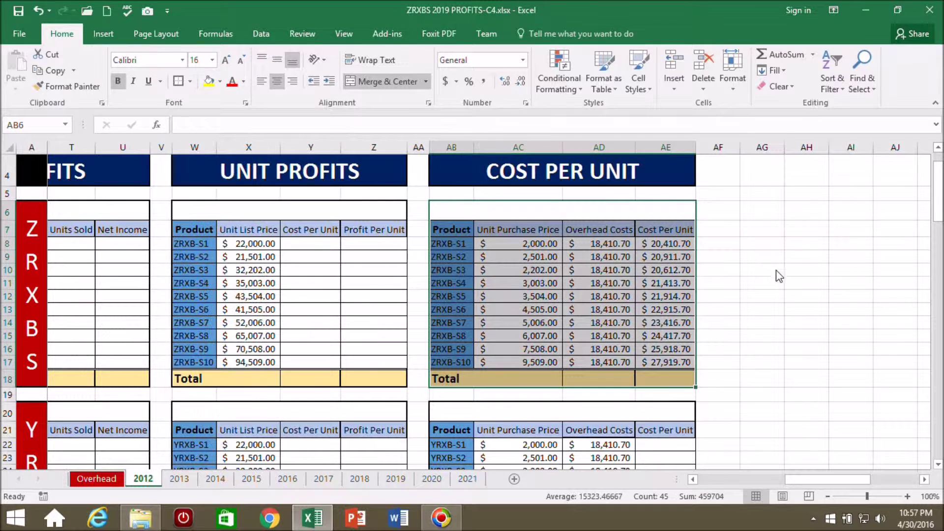
pyautogui.click(825, 284)
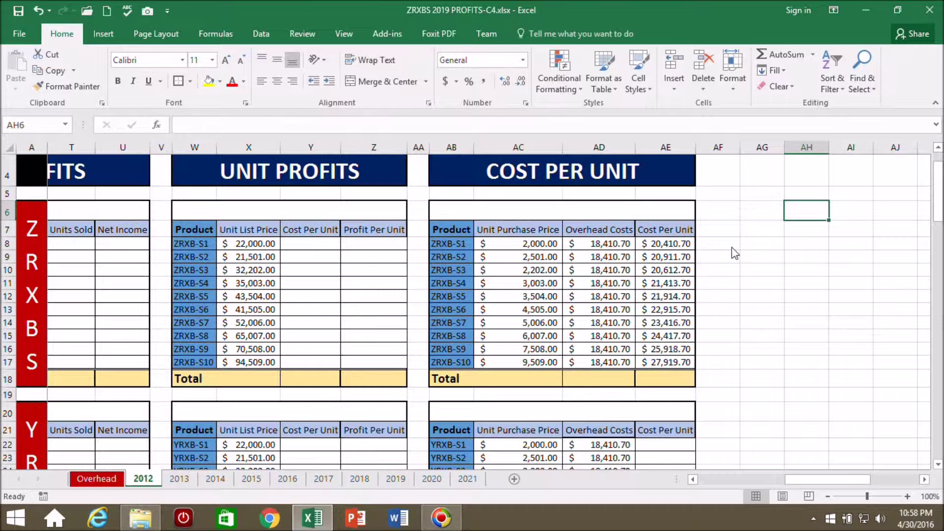
# Copy the ZRXBS overhead costs and cost per unit formulas in AD8:AE17 into the YRXBS table, starting at AD22
pyautogui.moveTo(569, 244); pyautogui.dragTo(669, 364)
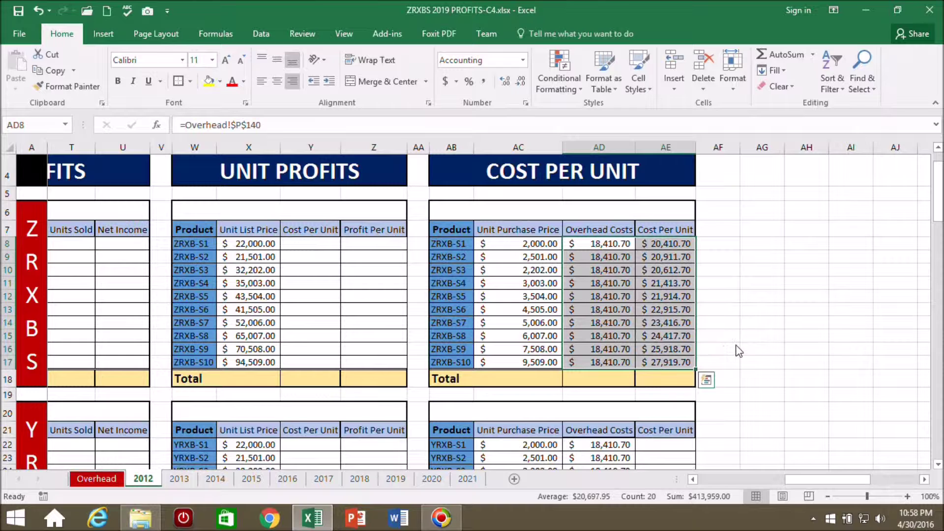
pyautogui.hotkey('ctrl', 'c')
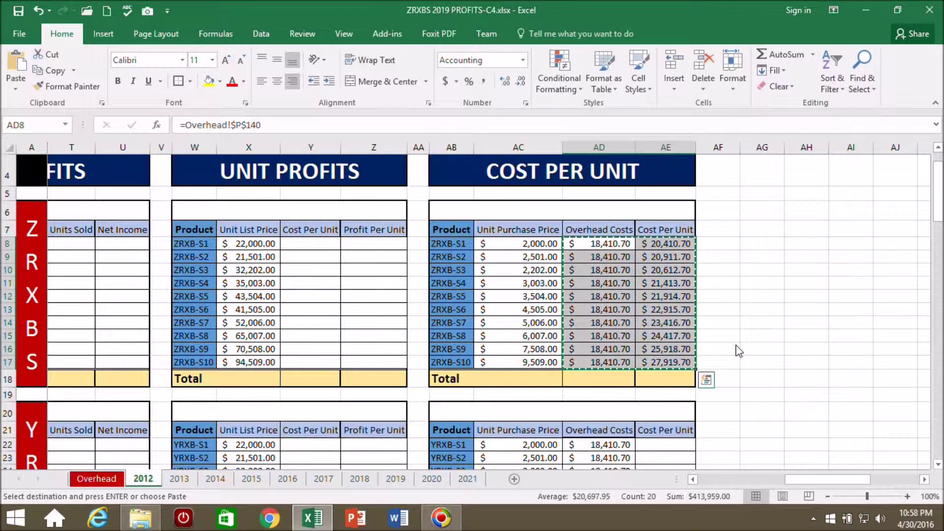
pyautogui.scroll(-3, 739, 351)
pyautogui.click(600, 296)
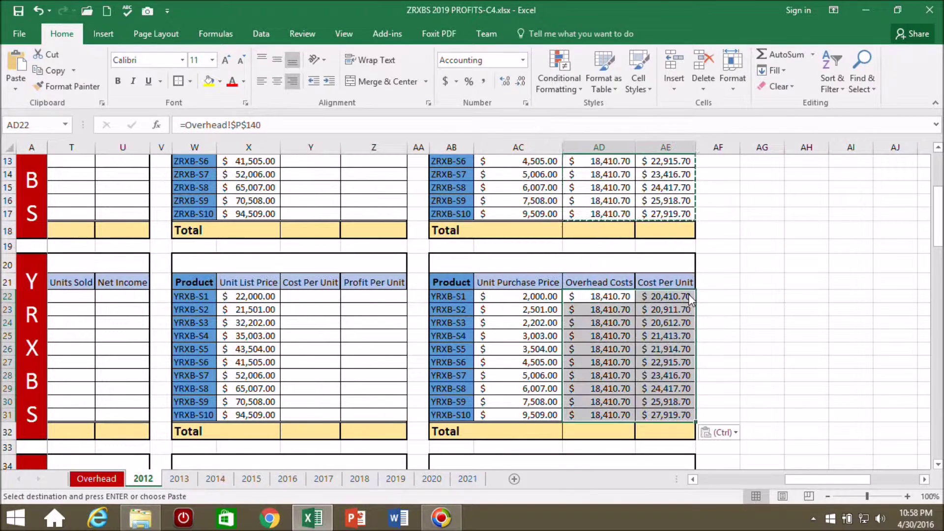
pyautogui.hotkey('ctrl', 'v')
pyautogui.scroll(-2, 738, 291)
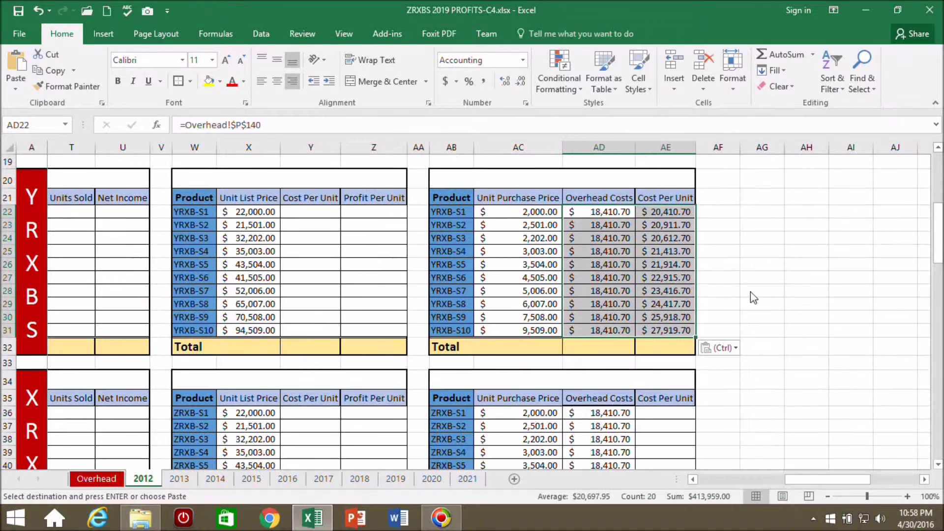
pyautogui.click(752, 296)
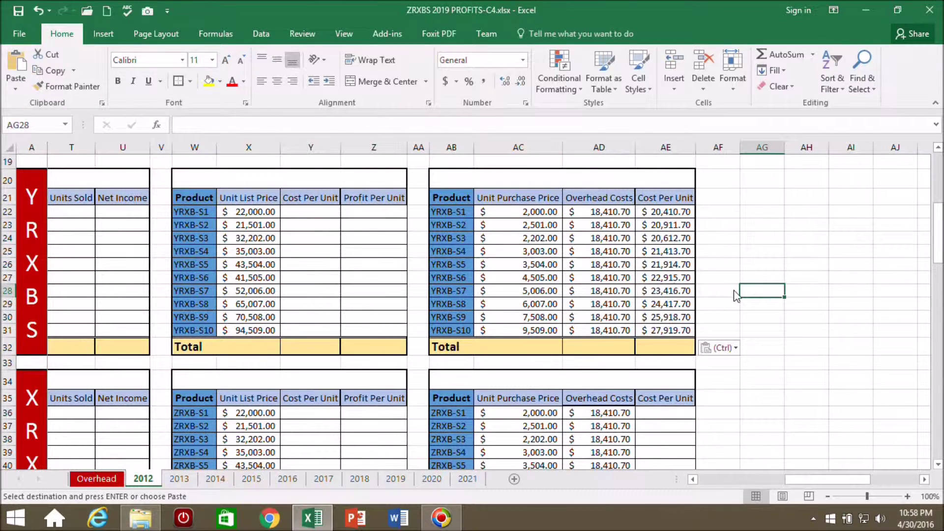
# Paste the copied overhead and cost per unit columns into the XRXBS and WRXBS tables, starting at AD36 and AD50
pyautogui.scroll(-3, 738, 295)
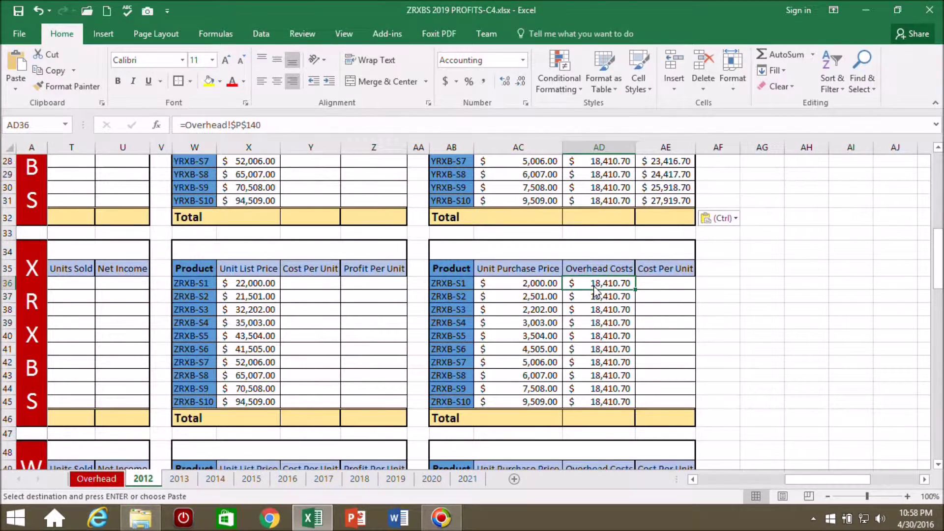
pyautogui.hotkey('ctrl', 'v')
pyautogui.scroll(-6, 596, 290)
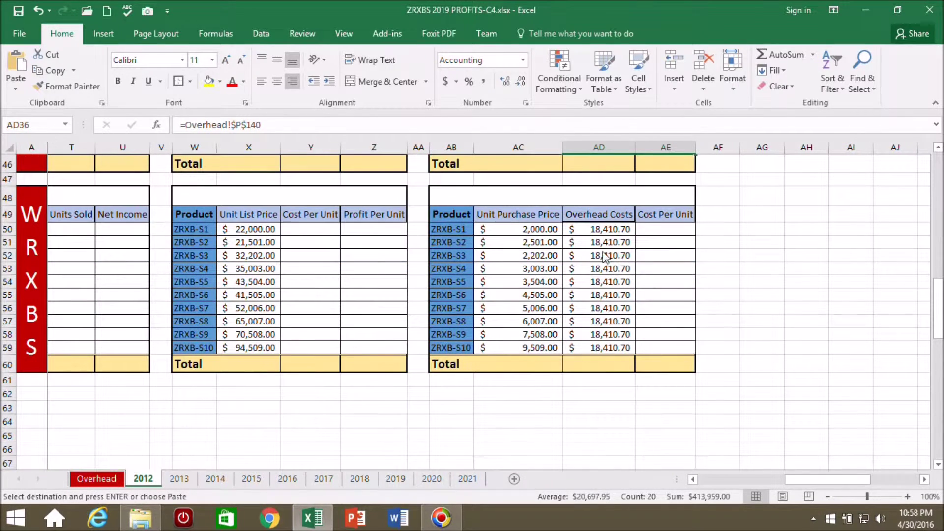
pyautogui.click(597, 230)
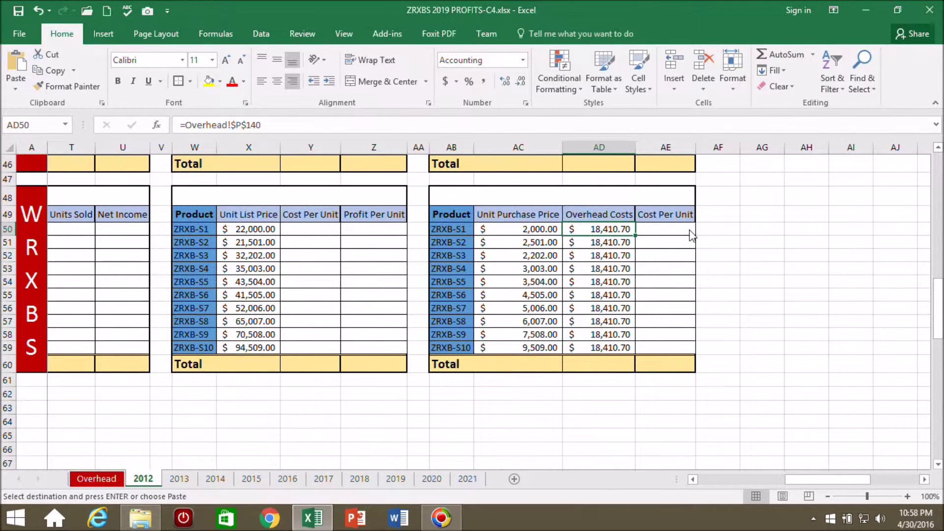
pyautogui.hotkey('ctrl', 'v')
pyautogui.click(762, 302)
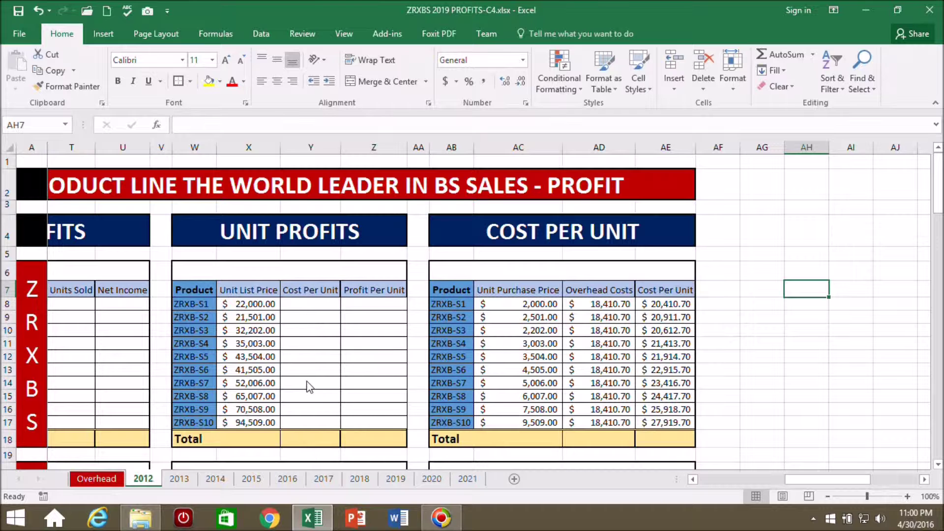
# Link the ZRXB-S1 Cost Per Unit cell Y8 in the Unit Profits table to the cost per unit with =AE8
pyautogui.press('Down')
pyautogui.press('Left')
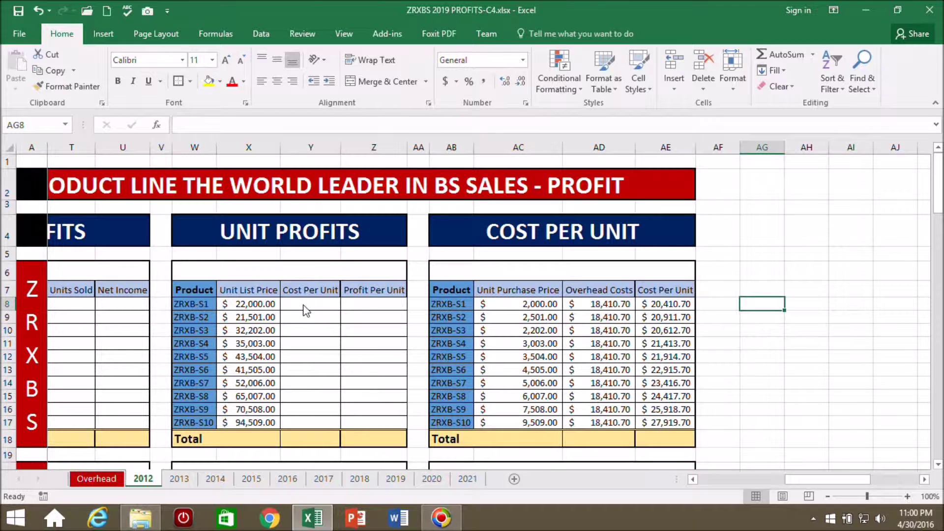
pyautogui.click(306, 310)
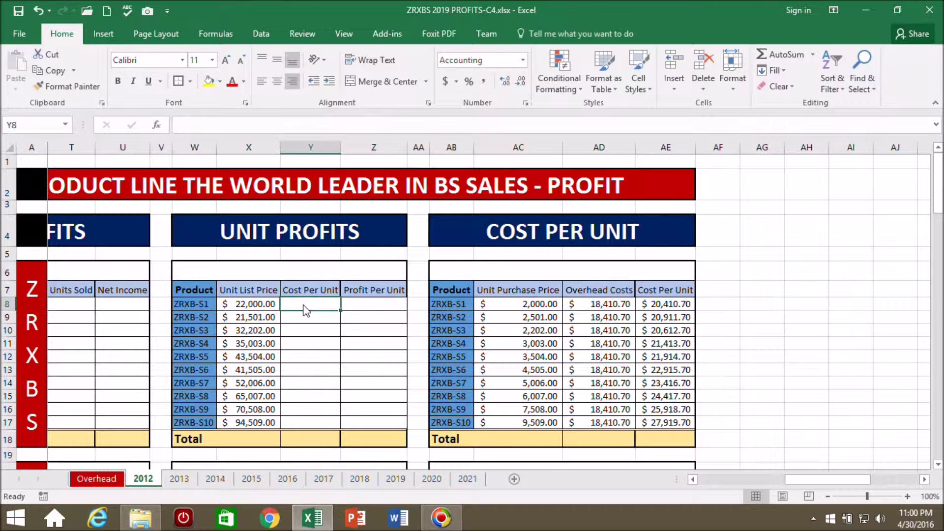
pyautogui.click(186, 124)
pyautogui.write('=')
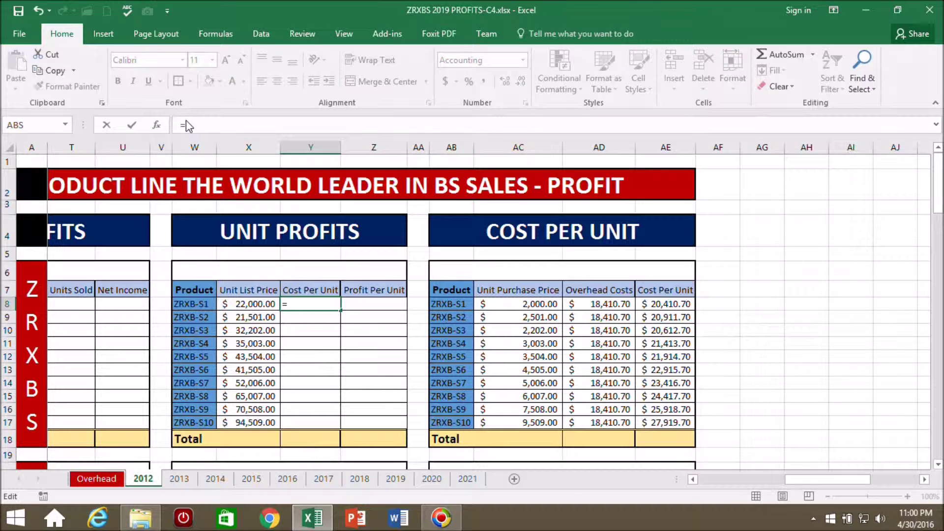
pyautogui.click(672, 305)
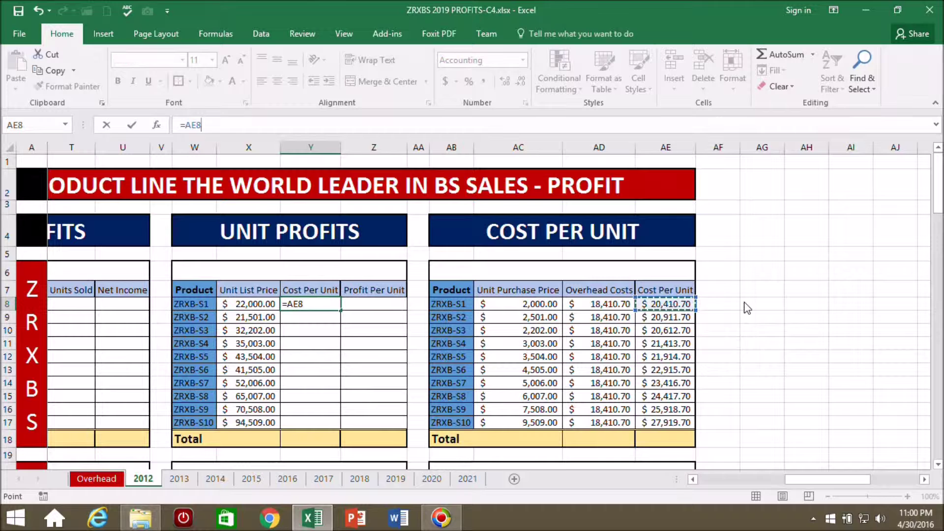
pyautogui.press('Return')
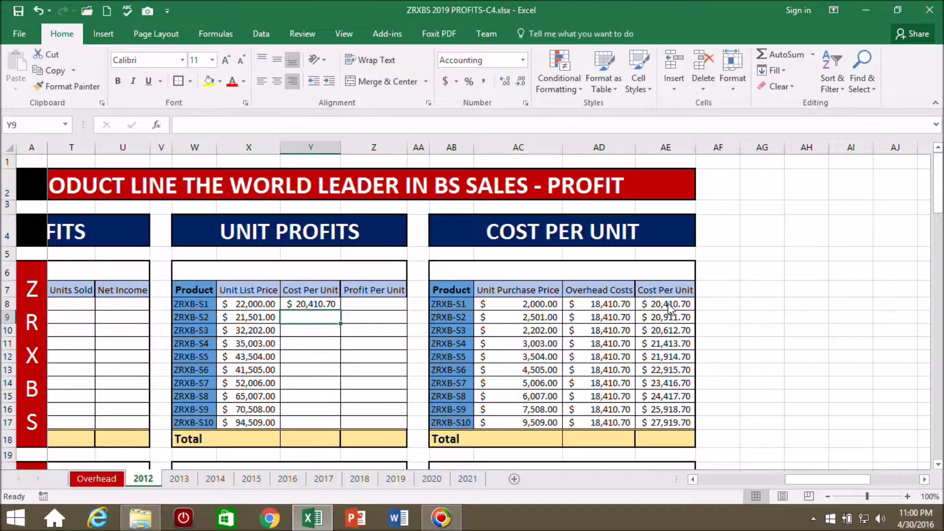
# Fill the Y8 cost per unit link down to ZRXB-S10 in Y17
pyautogui.click(301, 306)
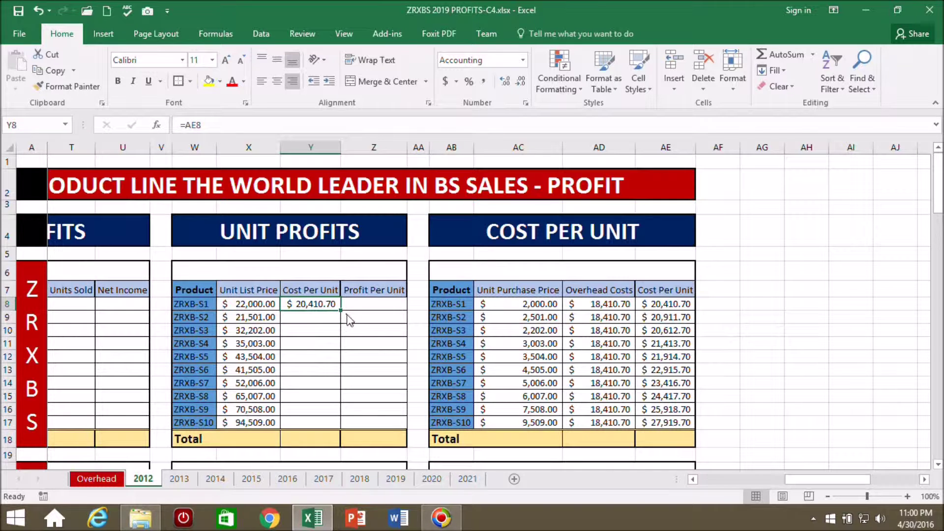
pyautogui.moveTo(341, 312); pyautogui.dragTo(333, 426)
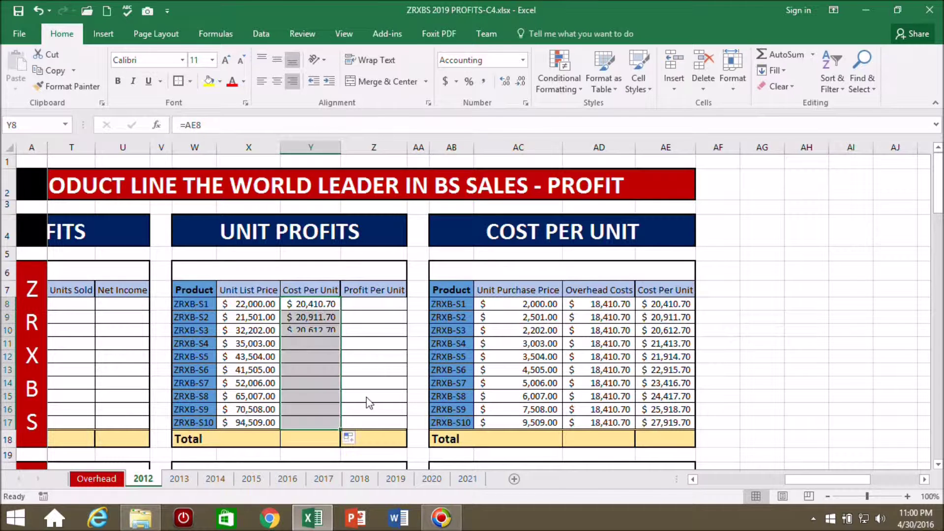
pyautogui.click(763, 328)
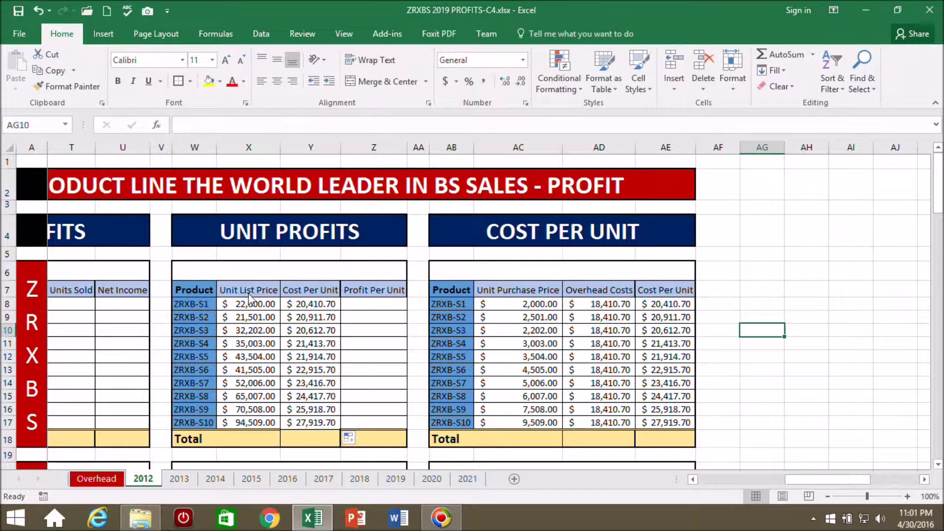
# Compute the ZRXB-S1 Profit Per Unit in Z8 as list price minus cost per unit with =X8-Y8
pyautogui.press('Up')
pyautogui.press('Right')
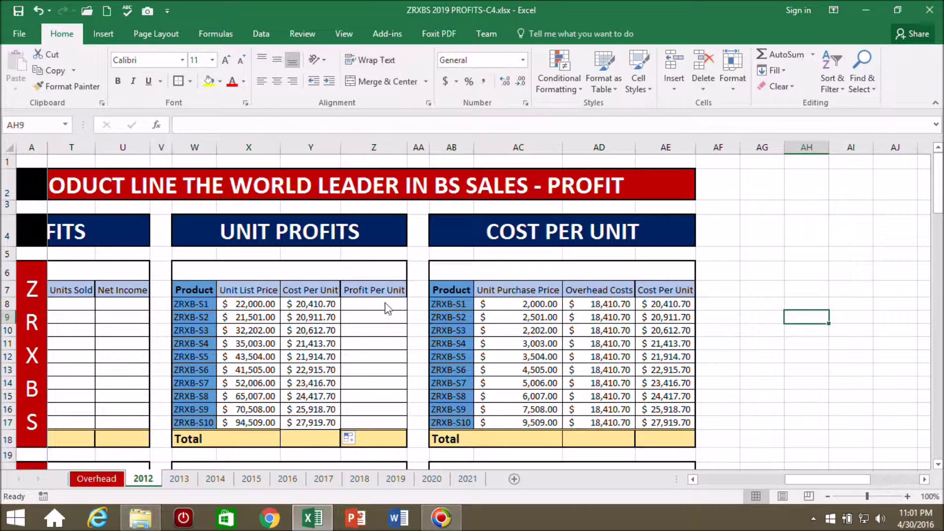
pyautogui.click(372, 305)
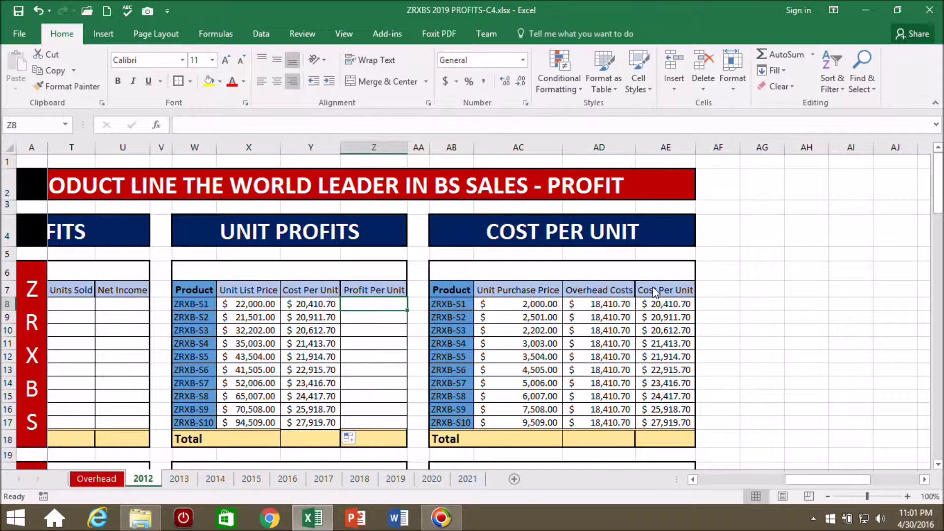
pyautogui.click(193, 123)
pyautogui.write('=')
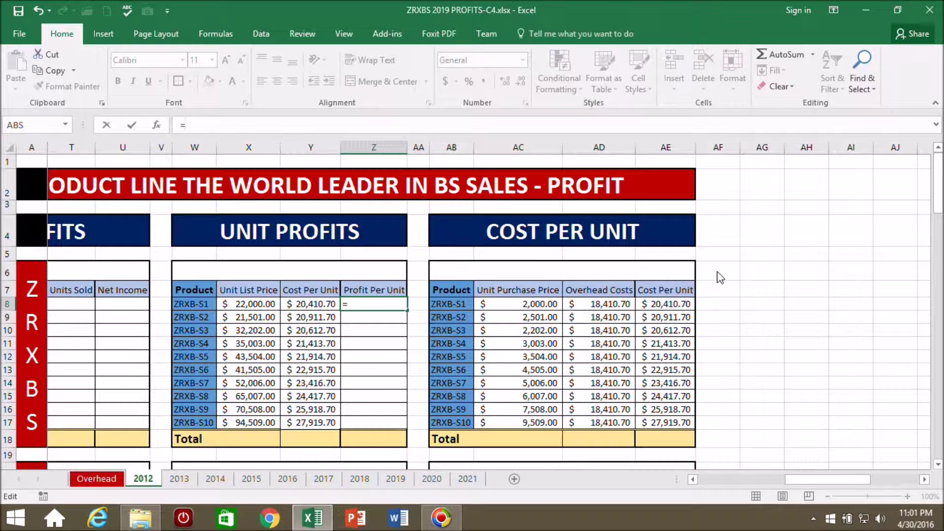
pyautogui.click(255, 308)
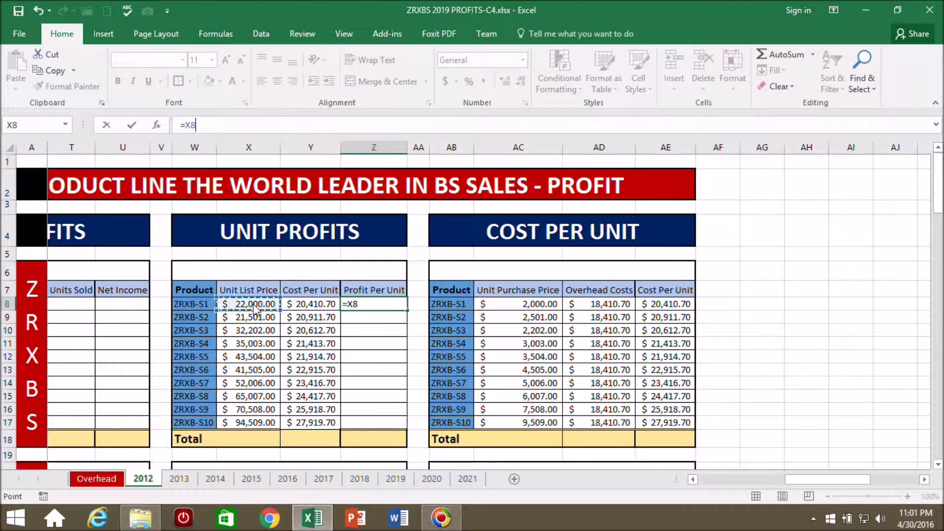
pyautogui.write('-')
pyautogui.click(320, 305)
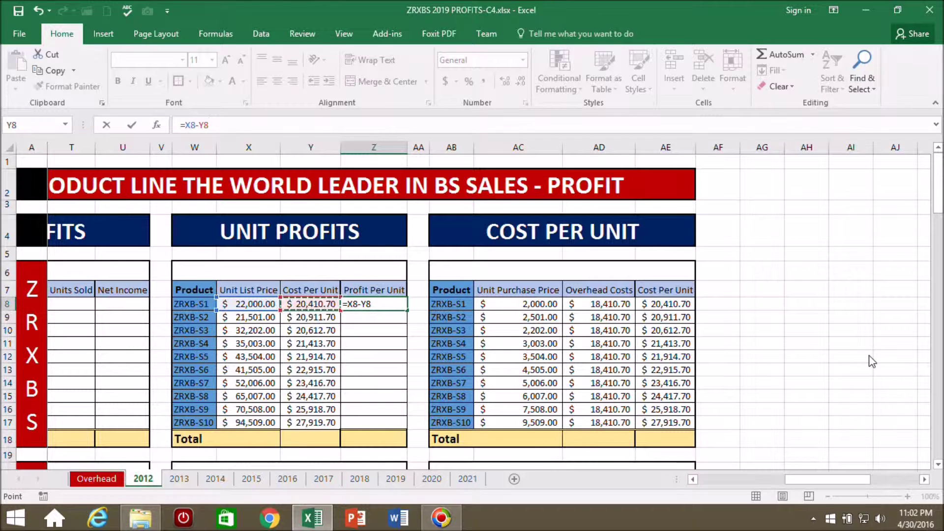
pyautogui.press('Return')
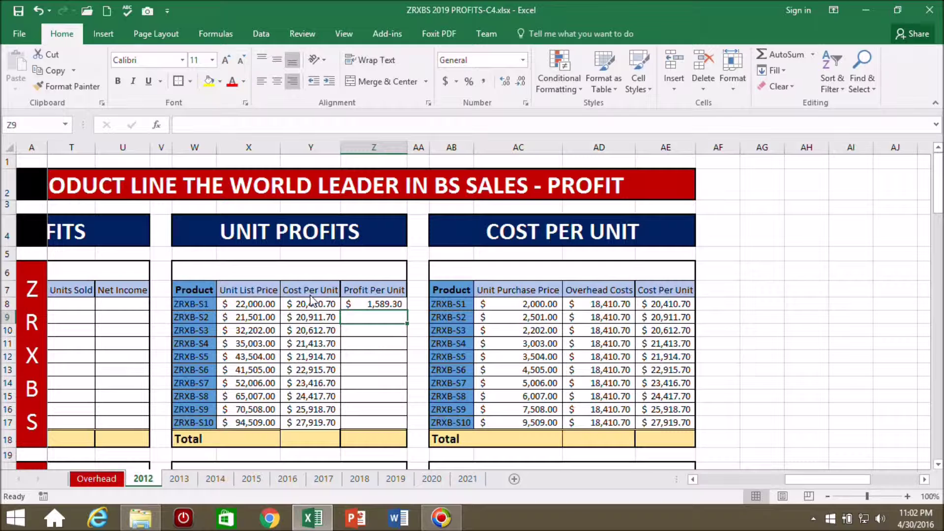
# Fill the Z8 profit per unit formula down to ZRXB-S10 in Z17
pyautogui.press('Up')
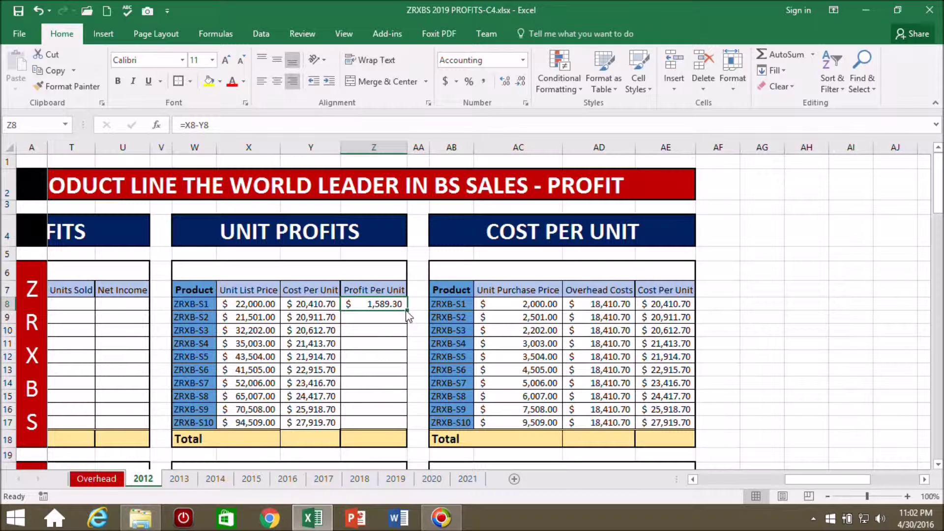
pyautogui.moveTo(407, 311); pyautogui.dragTo(405, 431)
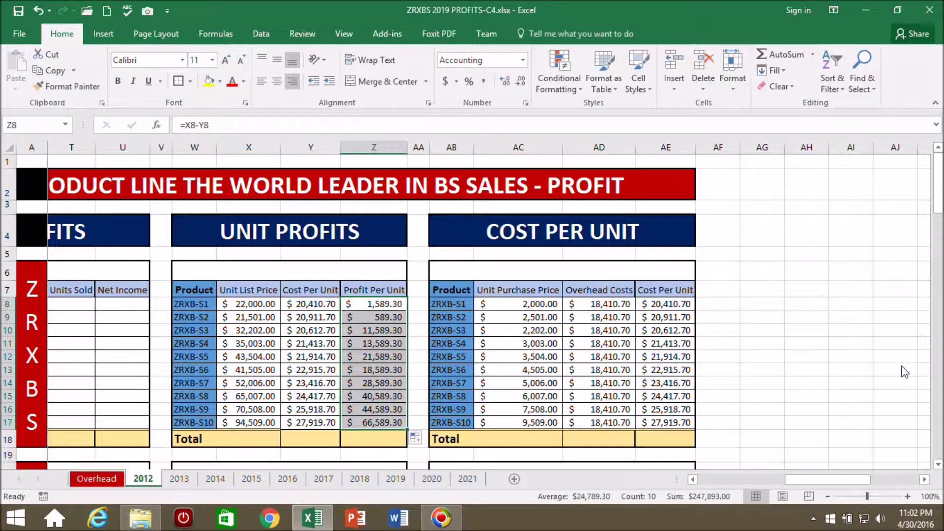
pyautogui.click(872, 354)
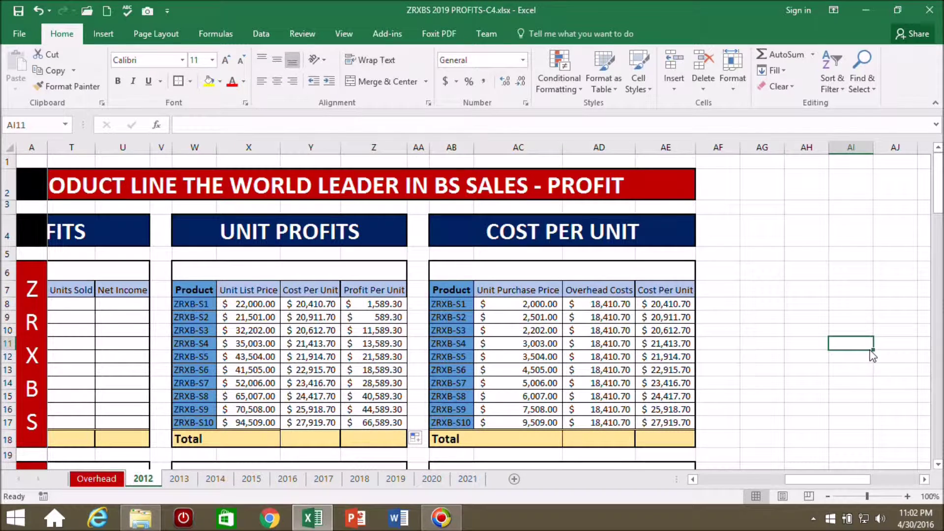
# Apply All Borders and a Bottom Double Border to the ZRXBS Unit Profits values in X8:Z17
pyautogui.scroll(-1, 871, 354)
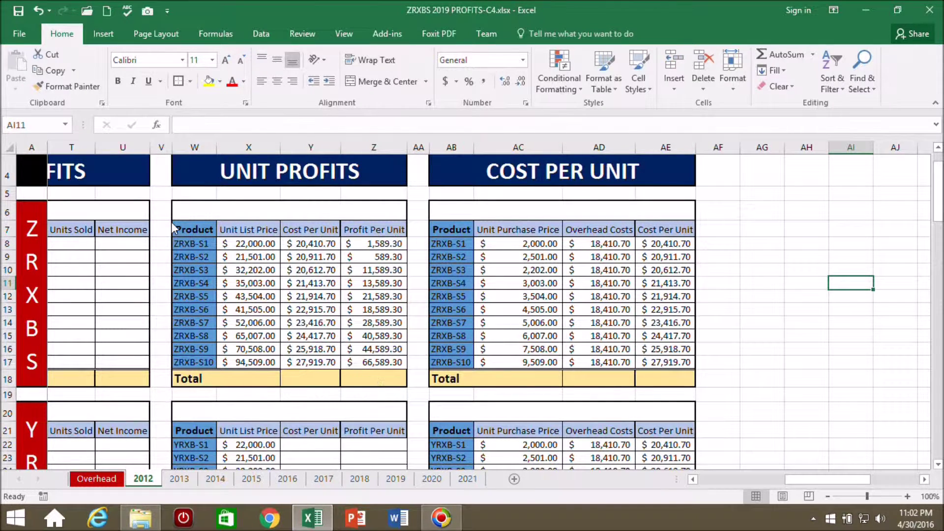
pyautogui.moveTo(239, 246); pyautogui.dragTo(372, 368)
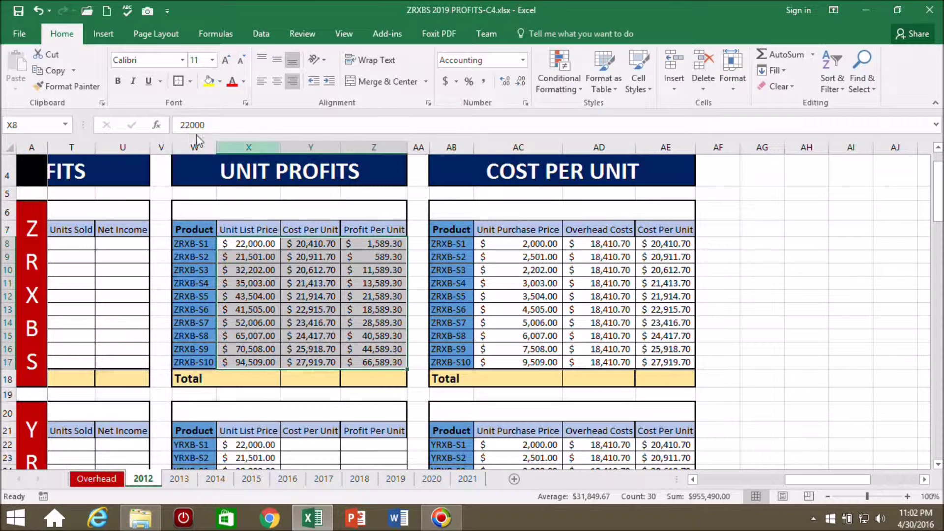
pyautogui.click(191, 82)
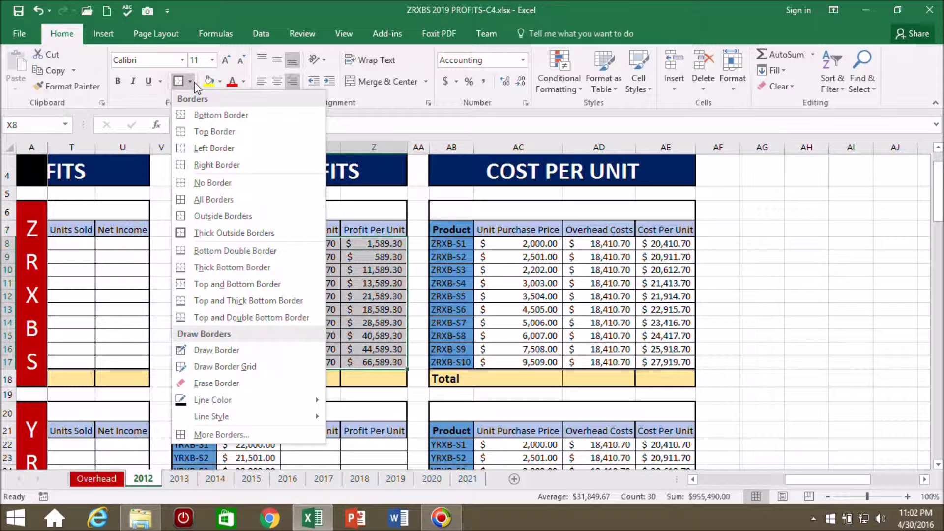
pyautogui.click(205, 201)
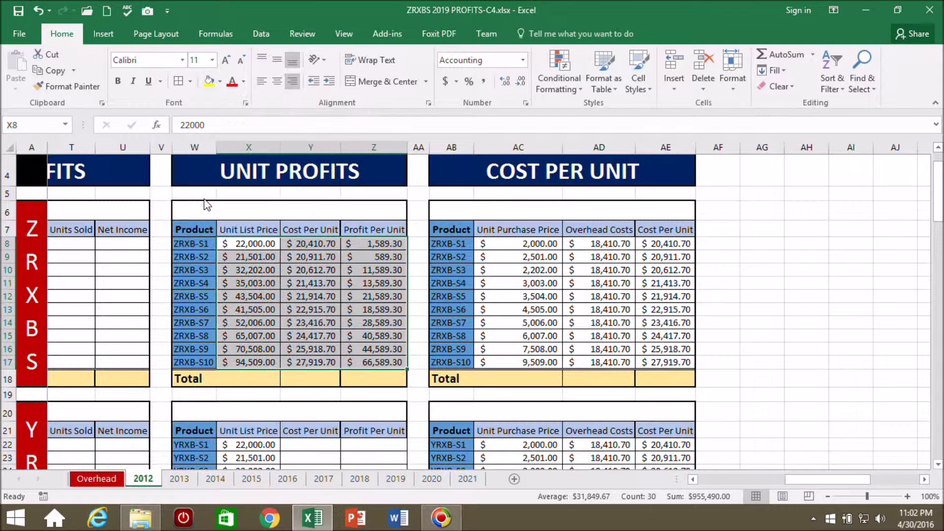
pyautogui.click(190, 83)
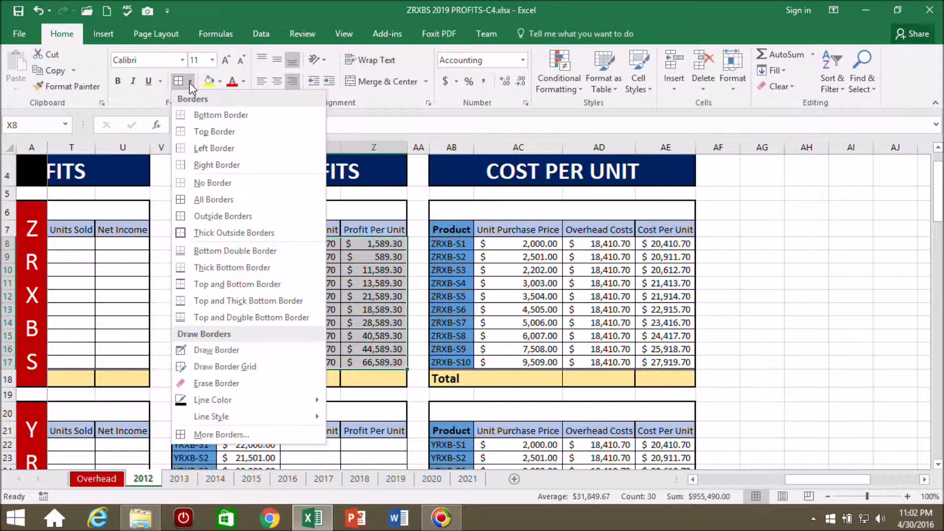
pyautogui.click(220, 251)
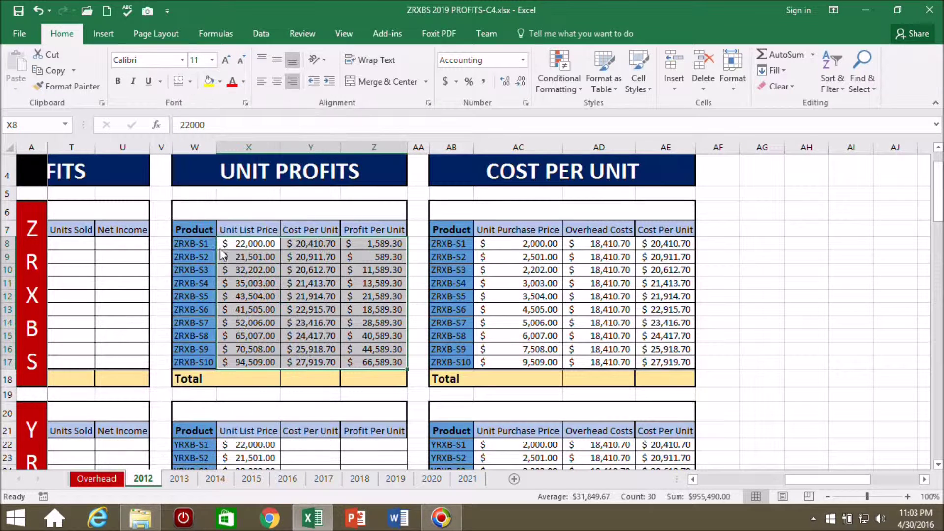
pyautogui.click(762, 297)
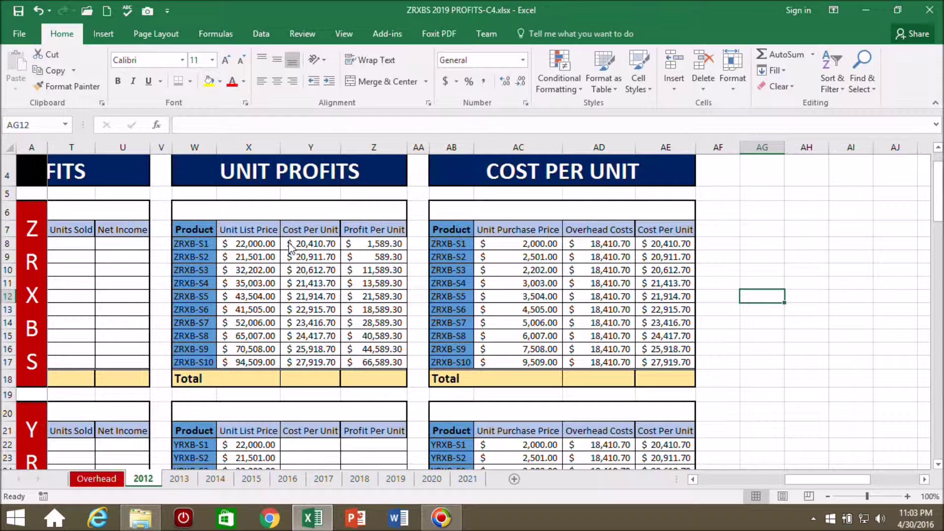
# Copy the ZRXBS cost and profit per unit formulas in Y8:Z17 into the YRXBS table, starting at Y22
pyautogui.moveTo(289, 246); pyautogui.dragTo(374, 359)
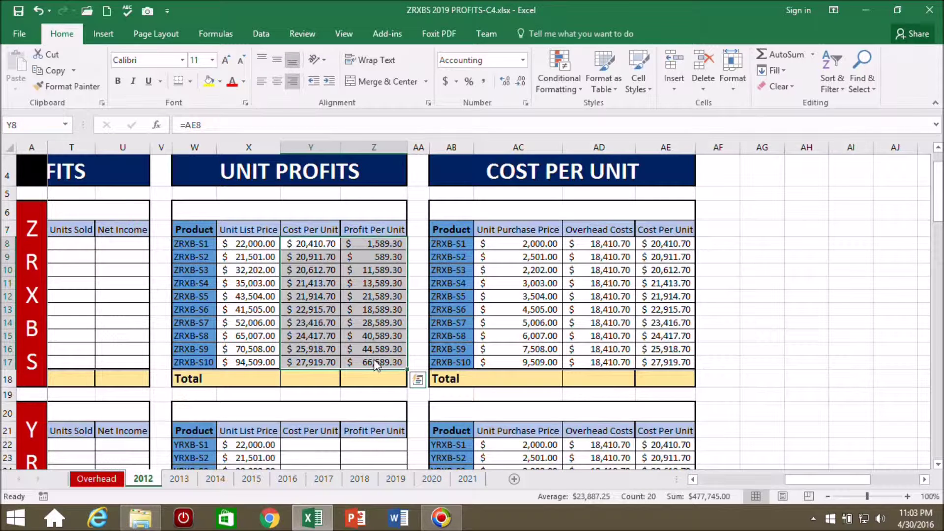
pyautogui.hotkey('ctrl', 'c')
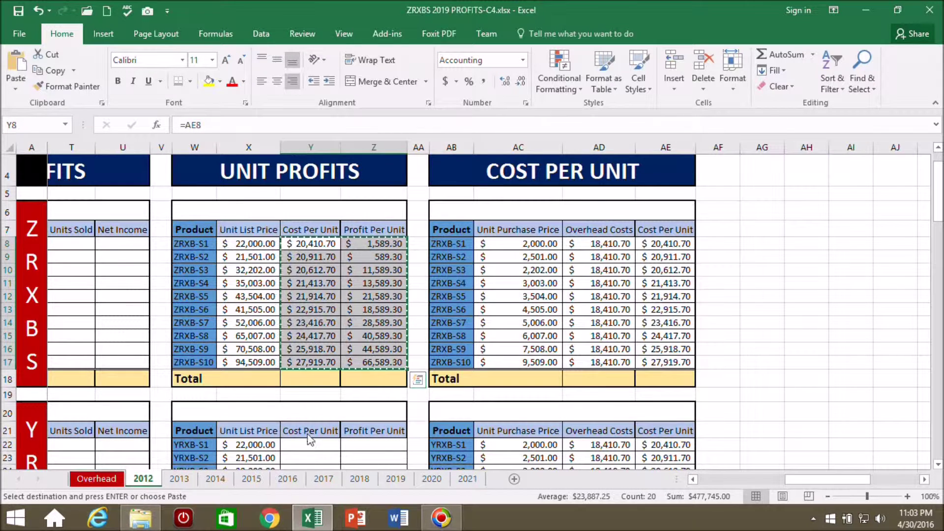
pyautogui.click(312, 448)
pyautogui.hotkey('ctrl', 'v')
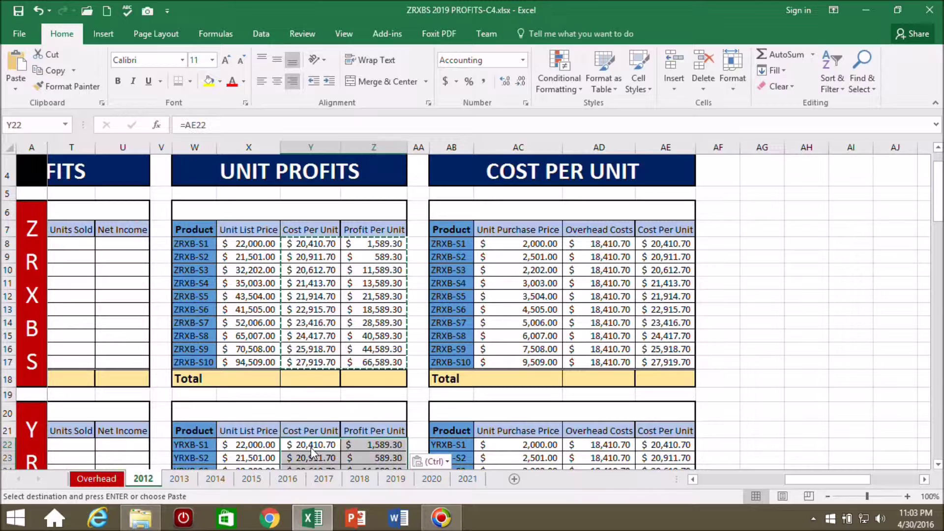
# Paste the copied cost and profit per unit columns into the XRXBS and WRXBS tables, starting at Y36 and Y50
pyautogui.scroll(-5, 706, 265)
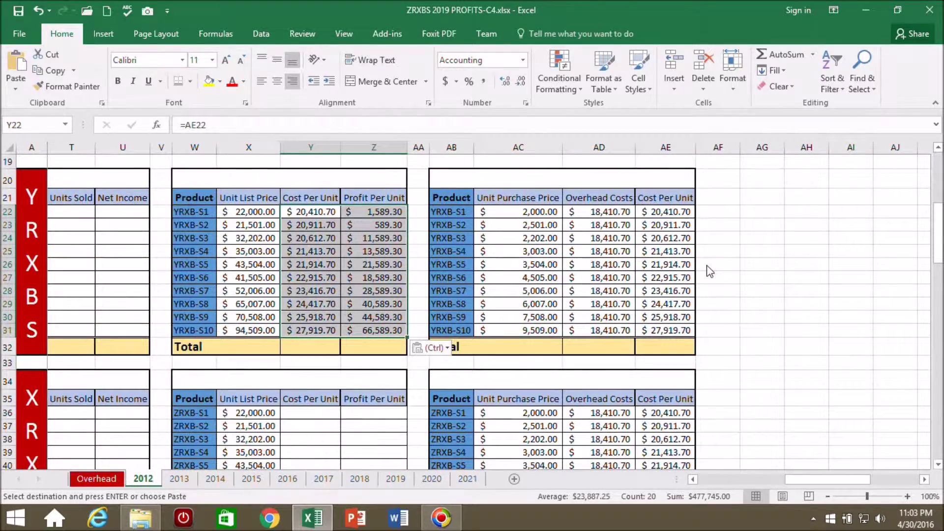
pyautogui.scroll(-1, 708, 265)
pyautogui.click(310, 368)
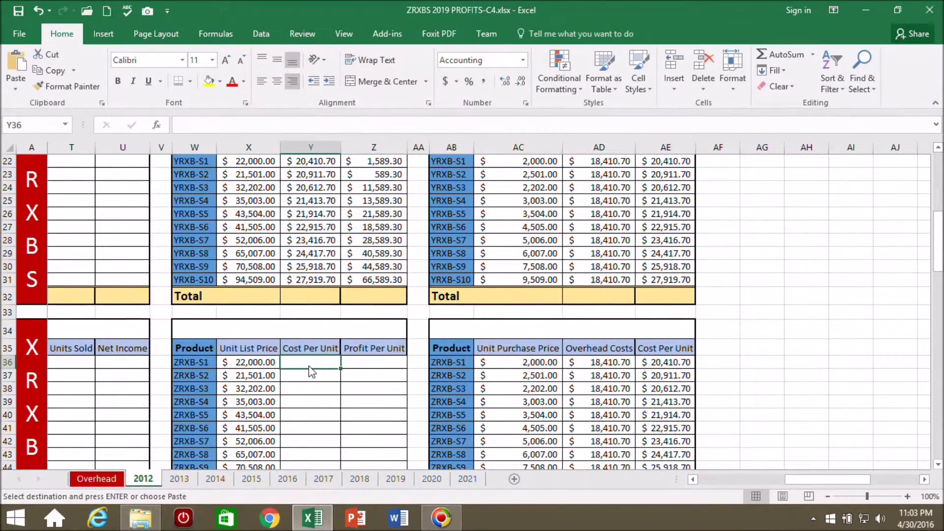
pyautogui.hotkey('ctrl', 'v')
pyautogui.scroll(-4, 317, 388)
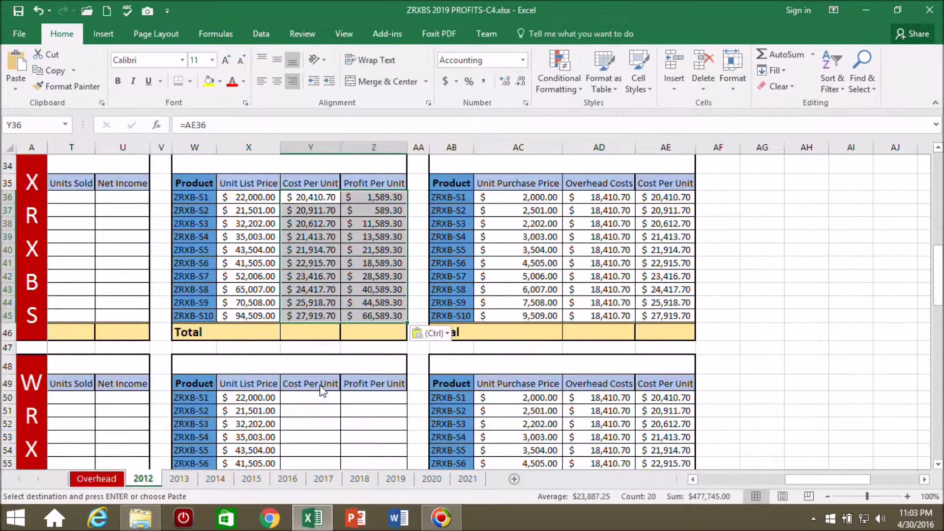
pyautogui.click(319, 399)
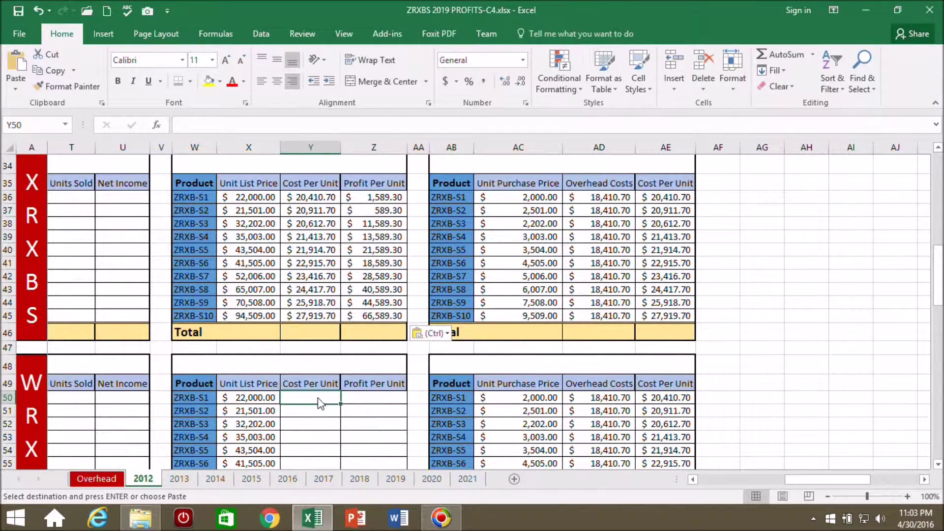
pyautogui.hotkey('ctrl', 'v')
pyautogui.scroll(1, 475, 378)
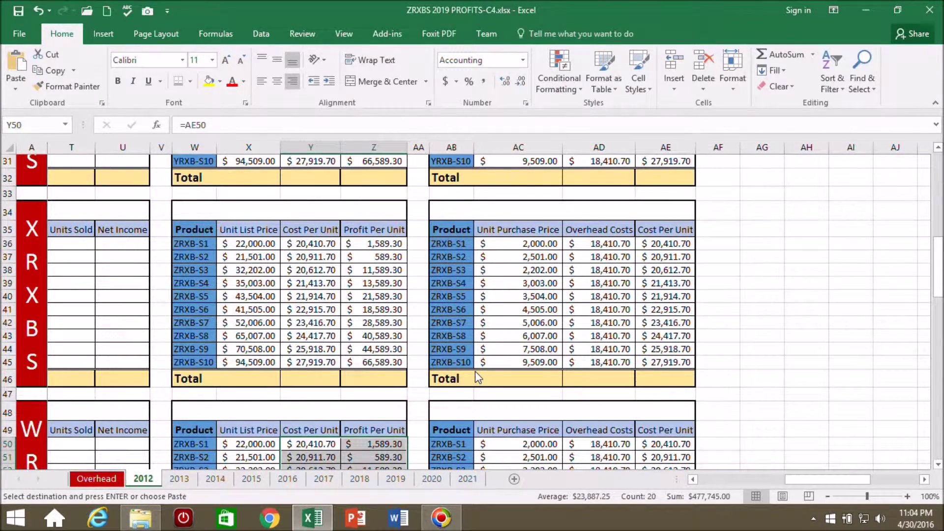
pyautogui.scroll(-3, 476, 371)
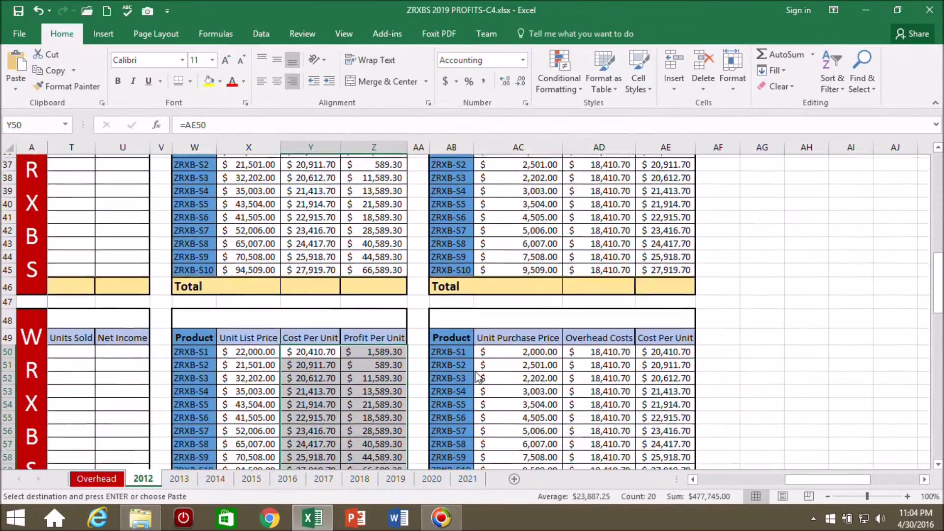
pyautogui.scroll(12, 477, 374)
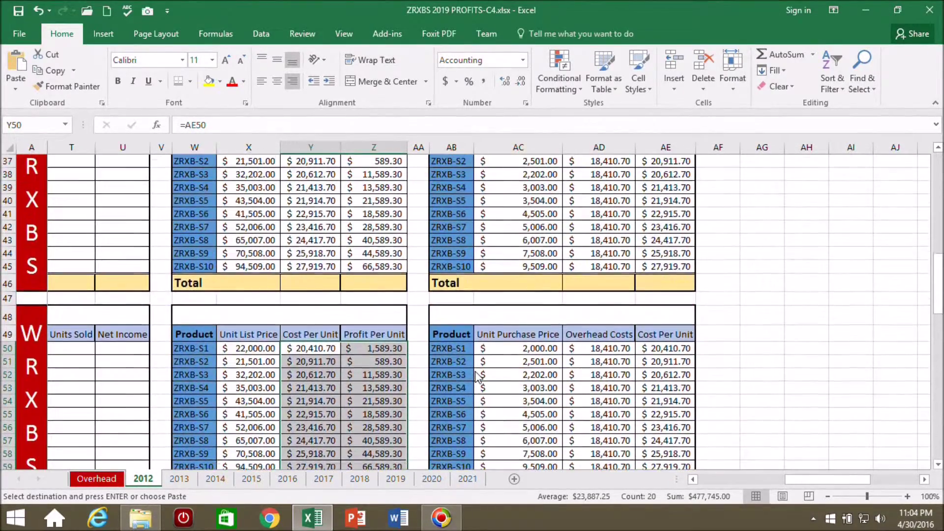
pyautogui.press('Escape')
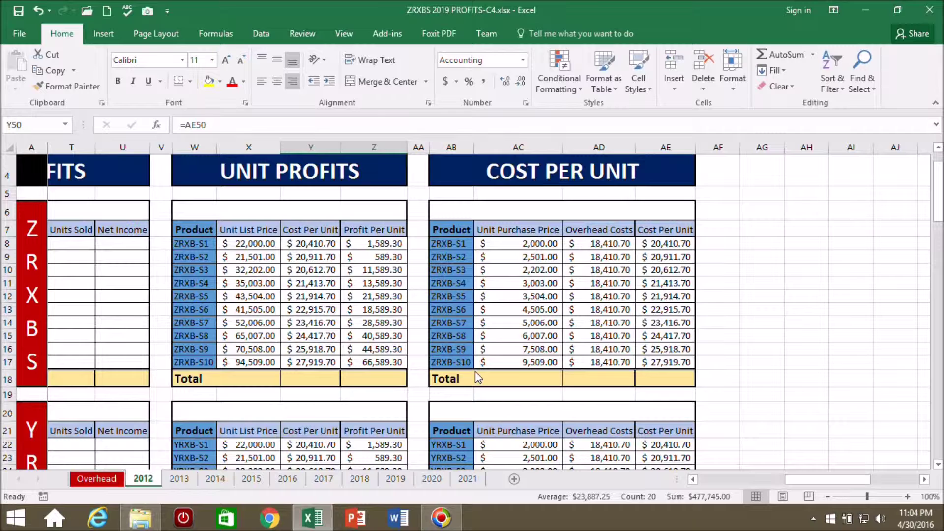
# Link the ZRXB-S1 Profit Per Unit cell S8 in the Profits table to the Unit Profits table with =Z8
pyautogui.hscroll(-4, 690, 214)
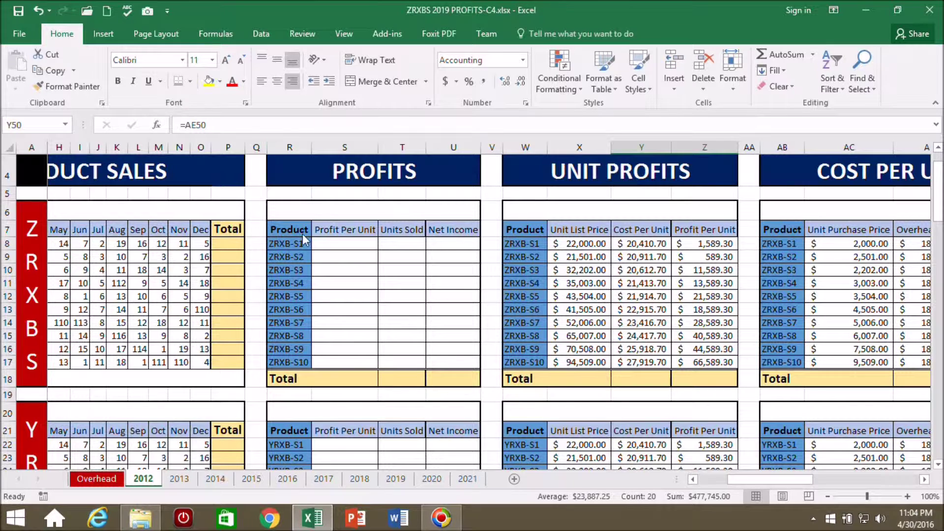
pyautogui.click(343, 249)
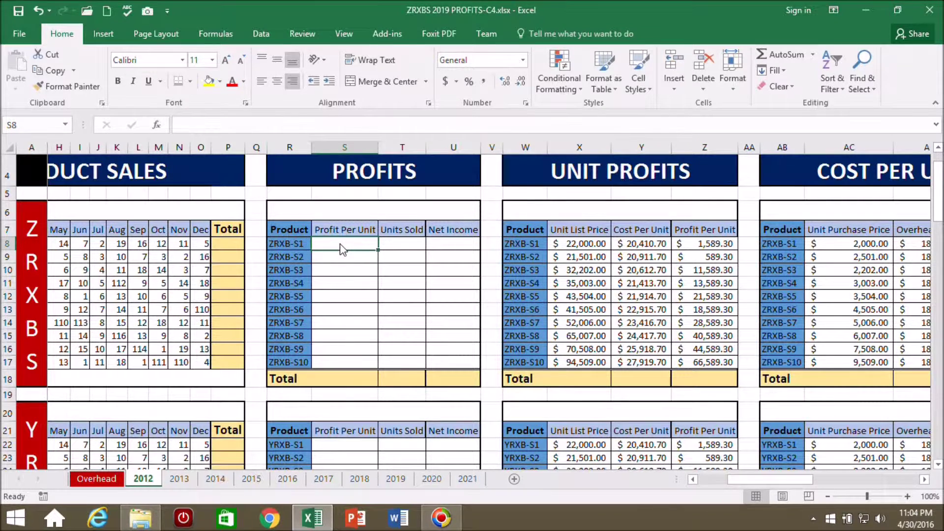
pyautogui.click(201, 126)
pyautogui.write('=')
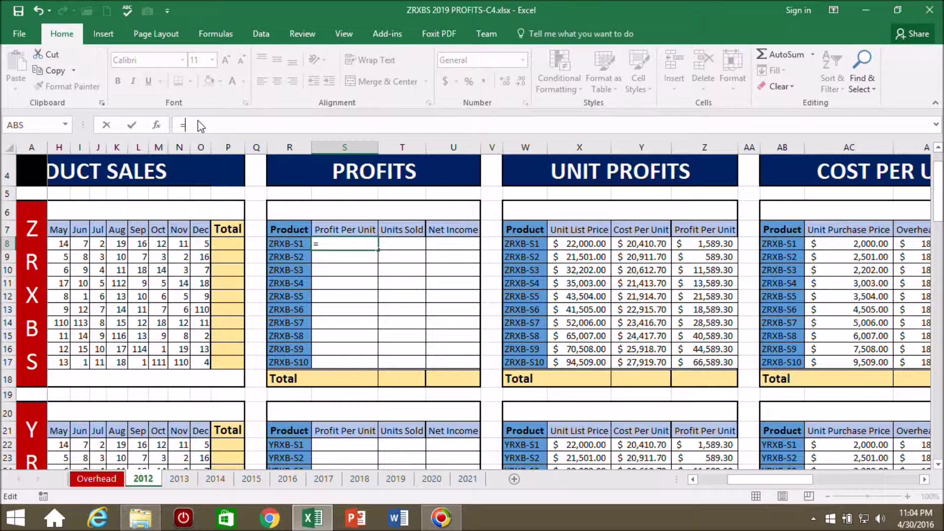
pyautogui.click(714, 248)
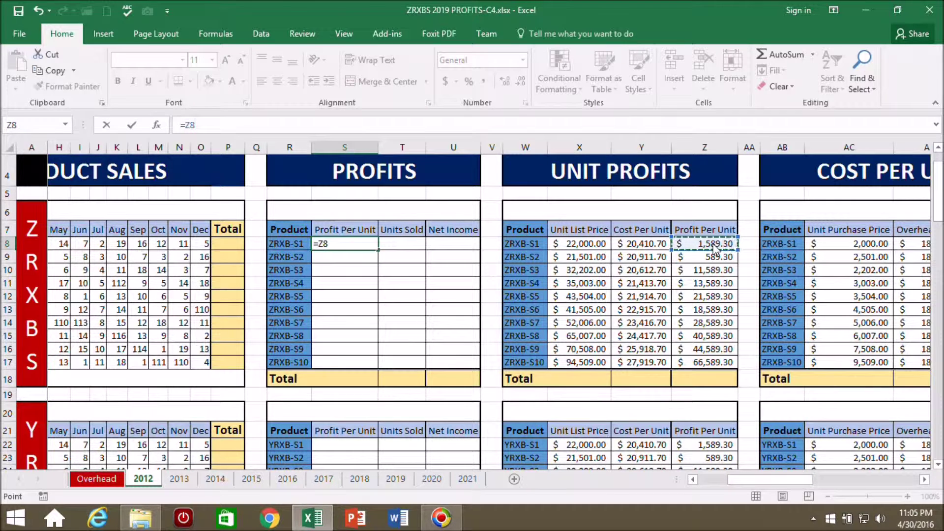
pyautogui.press('Return')
# Fill the S8 profit per unit link down to ZRXB-S10 in S17
pyautogui.click(344, 245)
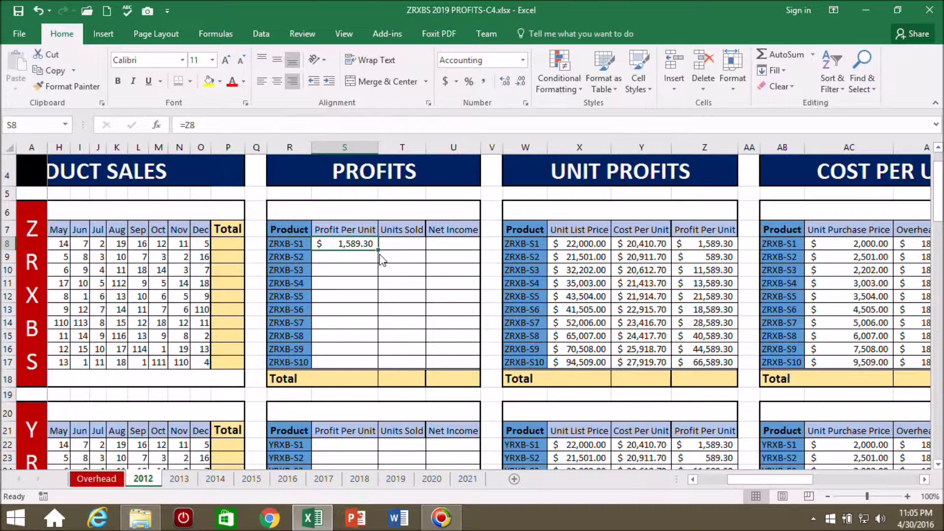
pyautogui.moveTo(378, 251); pyautogui.dragTo(375, 369)
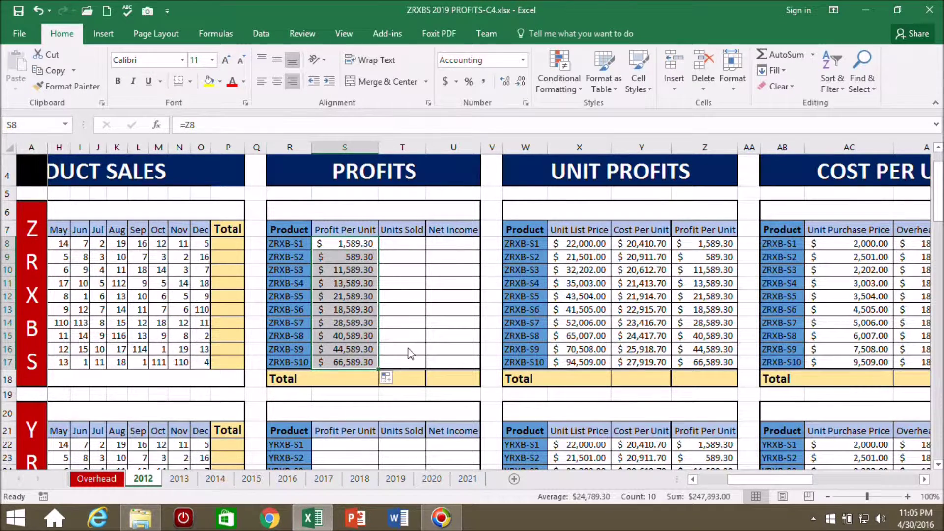
pyautogui.click(492, 395)
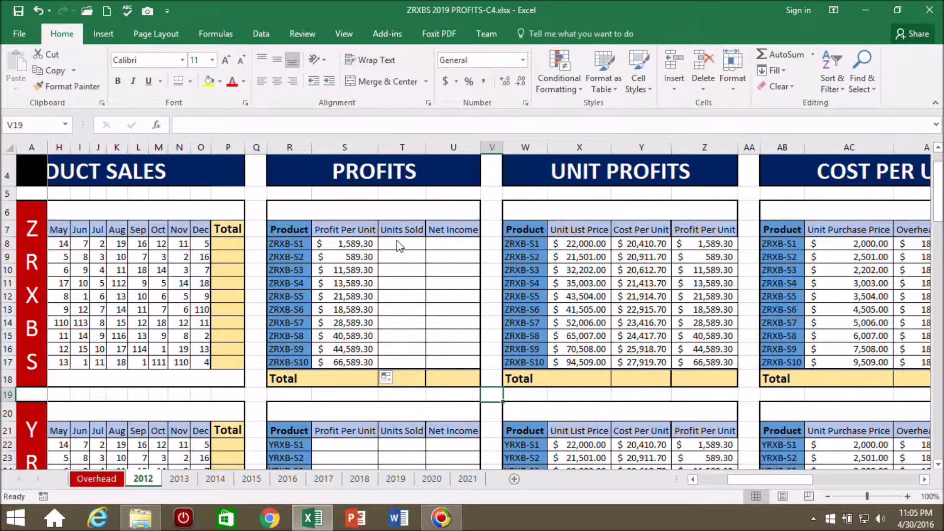
pyautogui.moveTo(797, 487); pyautogui.dragTo(742, 494)
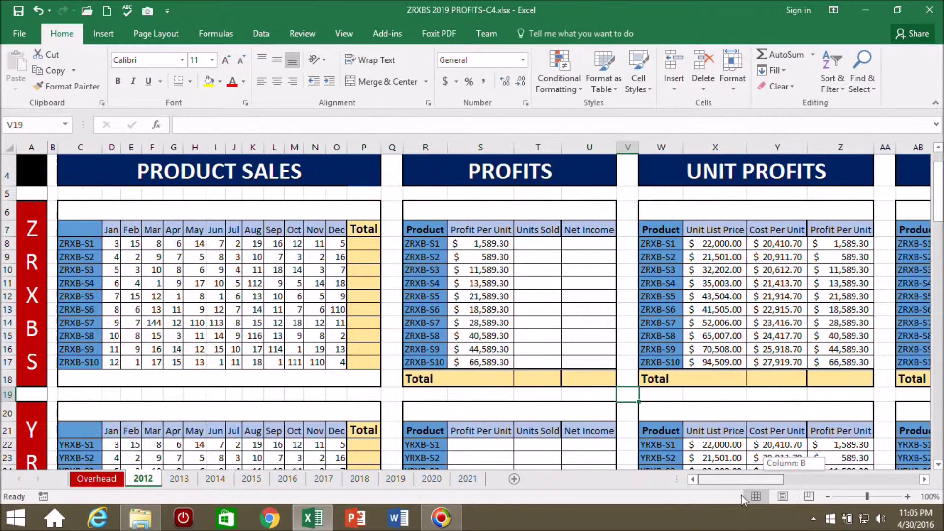
# Total ZRXB-S1's monthly sales in P8 with =SUM(D8:O8) and fill the formula down to ZRXB-S10 in P17
pyautogui.click(358, 244)
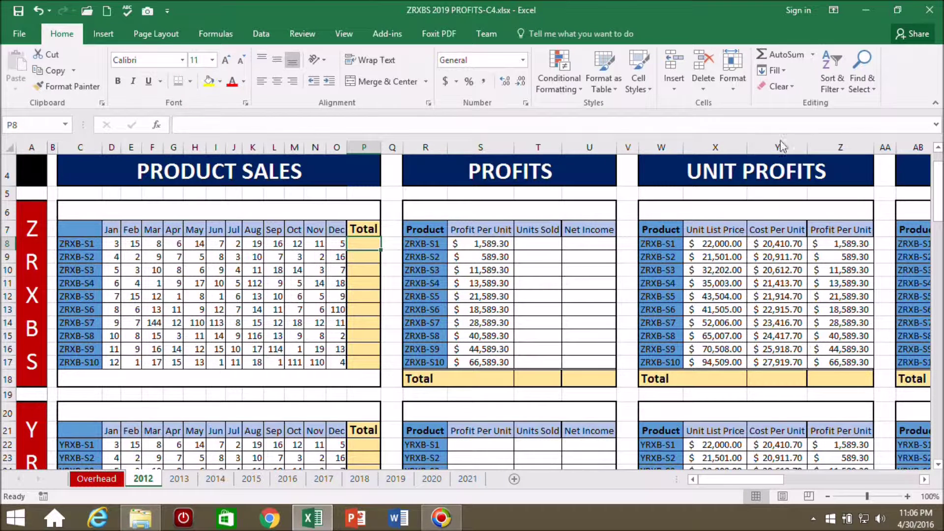
pyautogui.click(785, 52)
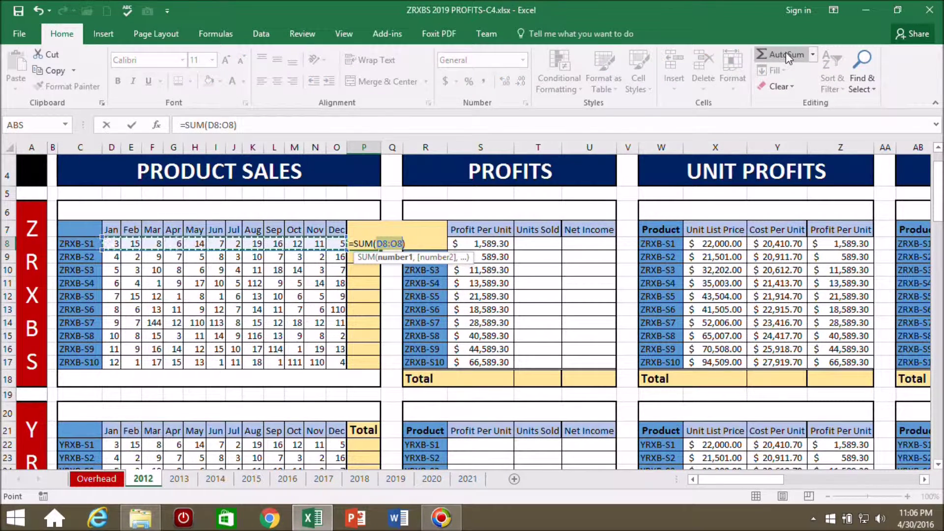
pyautogui.press('Return')
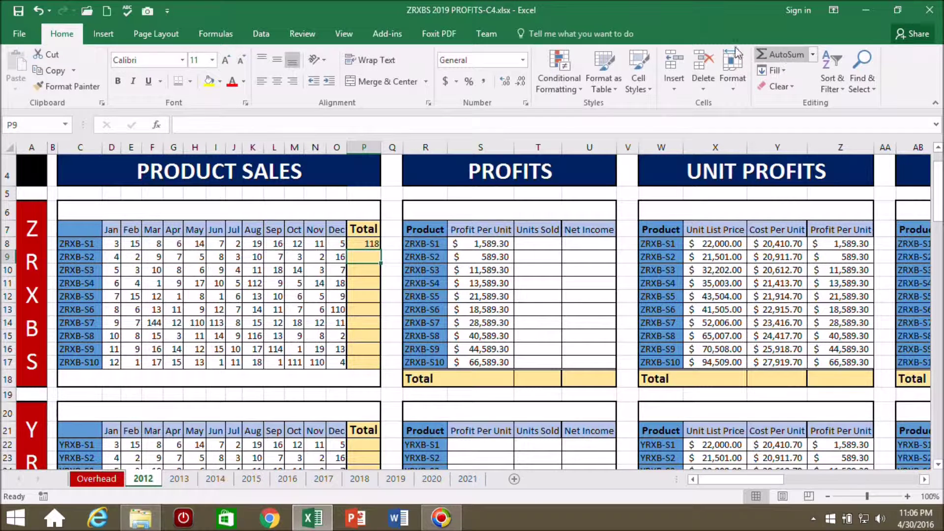
pyautogui.press('Up')
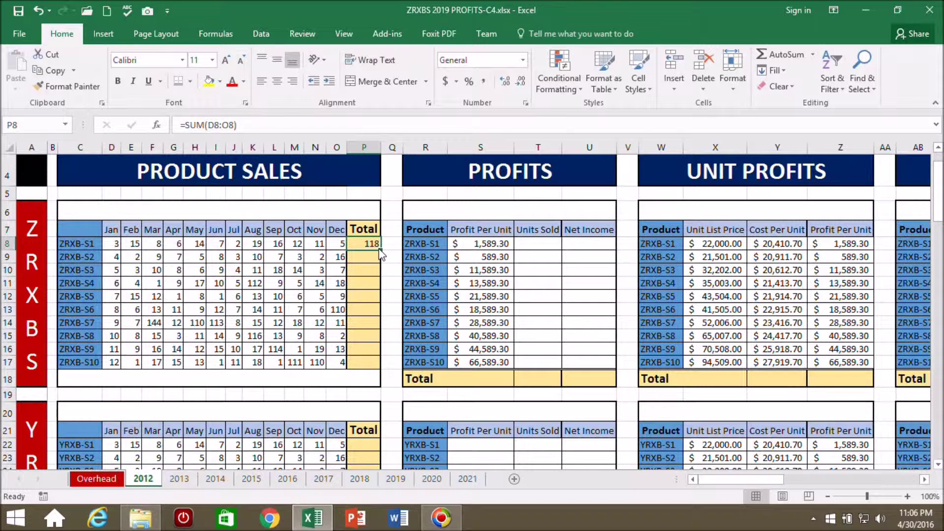
pyautogui.moveTo(380, 250); pyautogui.dragTo(382, 365)
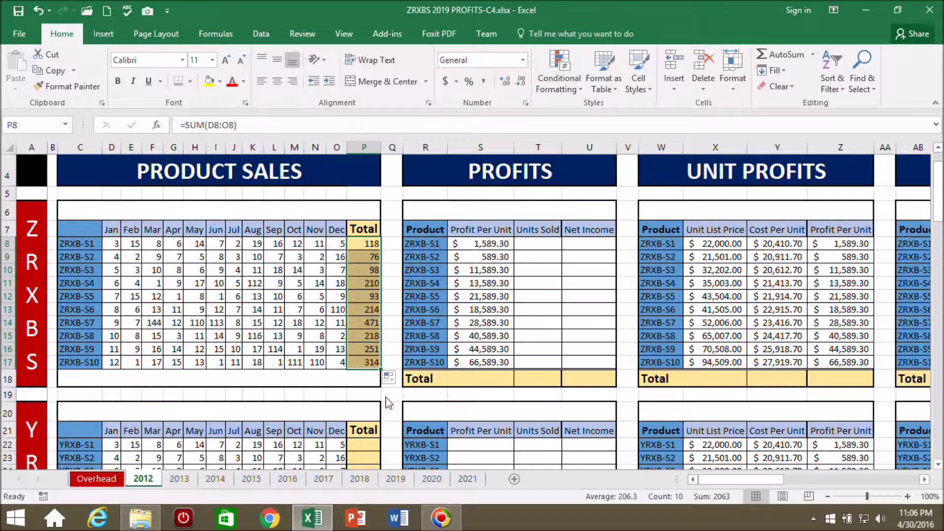
pyautogui.click(389, 403)
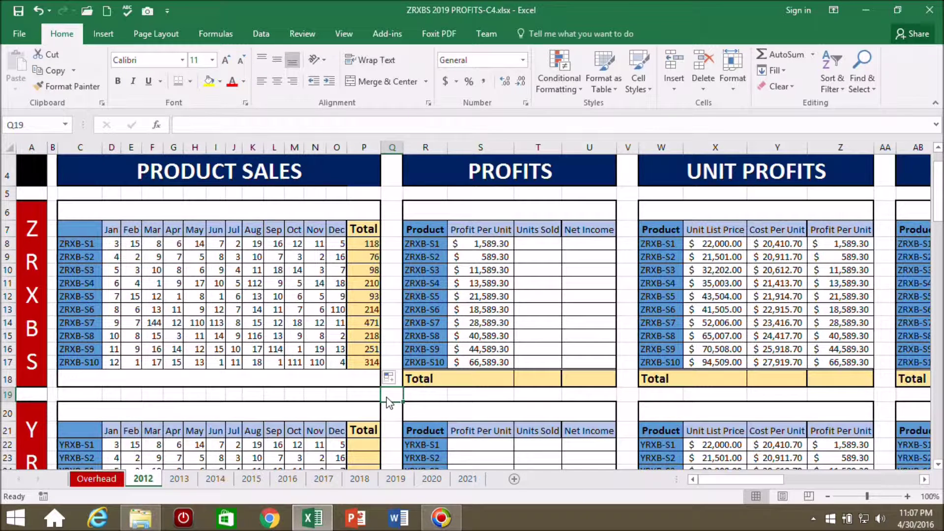
# Copy the ZRXBS sales totals in P8:P17 into the YRXBS Product Sales table, starting at P22
pyautogui.moveTo(355, 244); pyautogui.dragTo(379, 368)
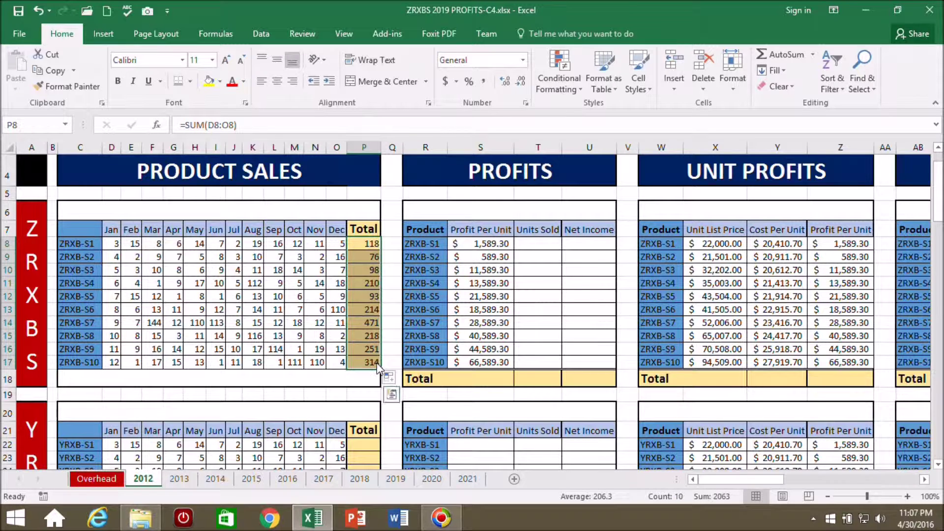
pyautogui.hotkey('ctrl', 'c')
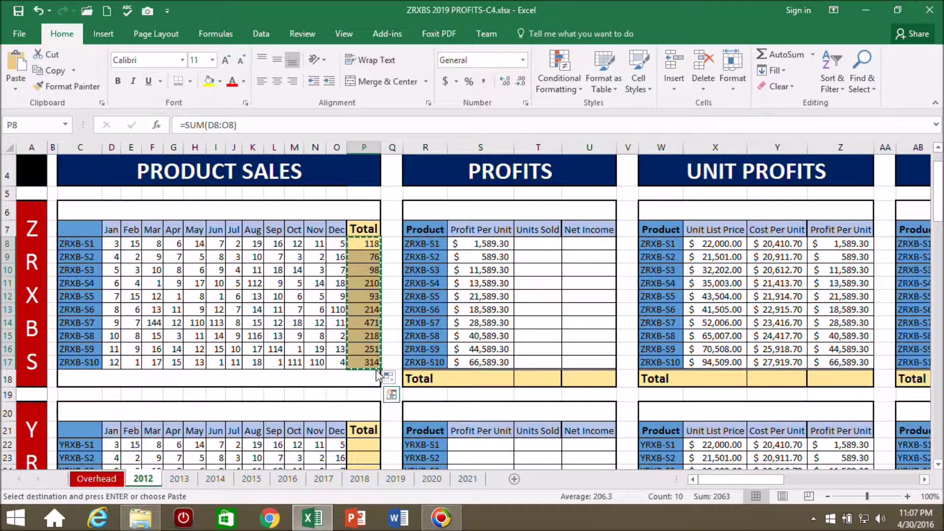
pyautogui.click(360, 444)
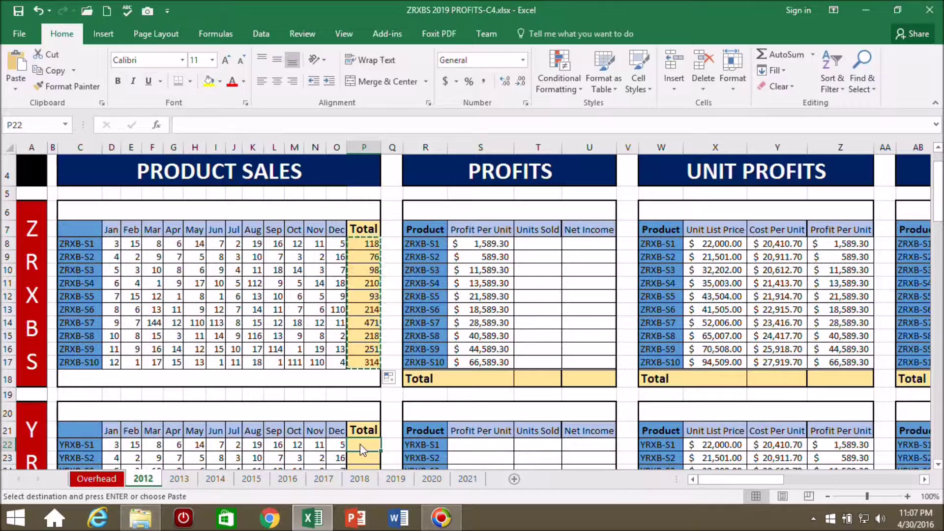
pyautogui.hotkey('ctrl', 'v')
# Paste the copied sales total formulas into the XRXBS and WRXBS Product Sales tables, starting at P36 and P50
pyautogui.scroll(-3, 384, 404)
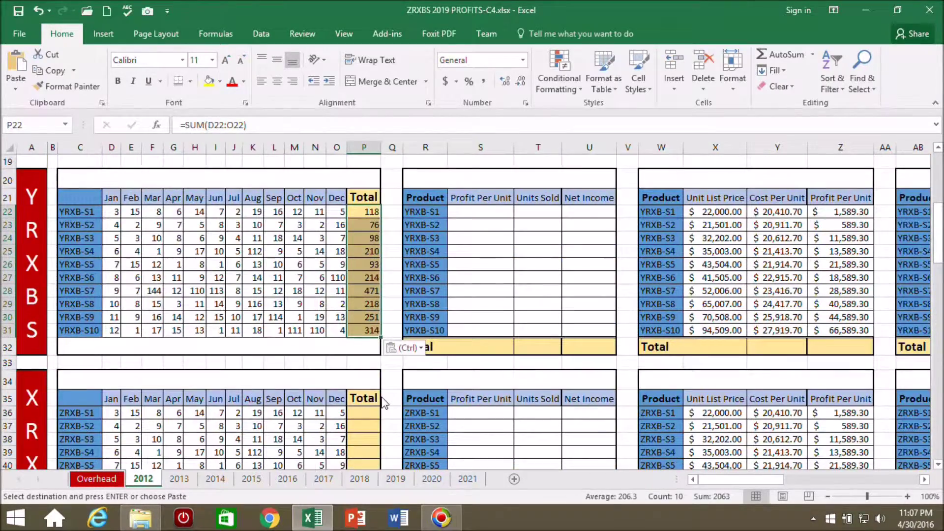
pyautogui.click(367, 415)
pyautogui.hotkey('ctrl', 'v')
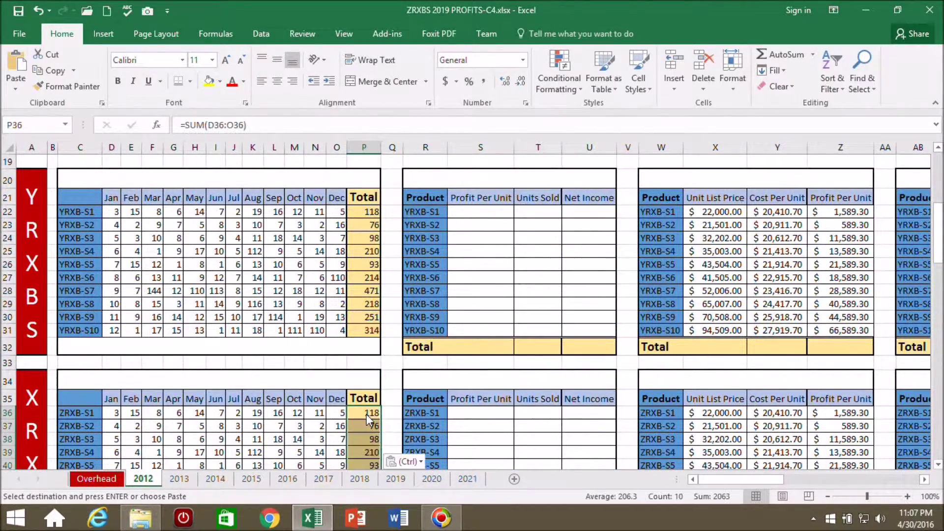
pyautogui.scroll(-5, 367, 415)
pyautogui.click(358, 400)
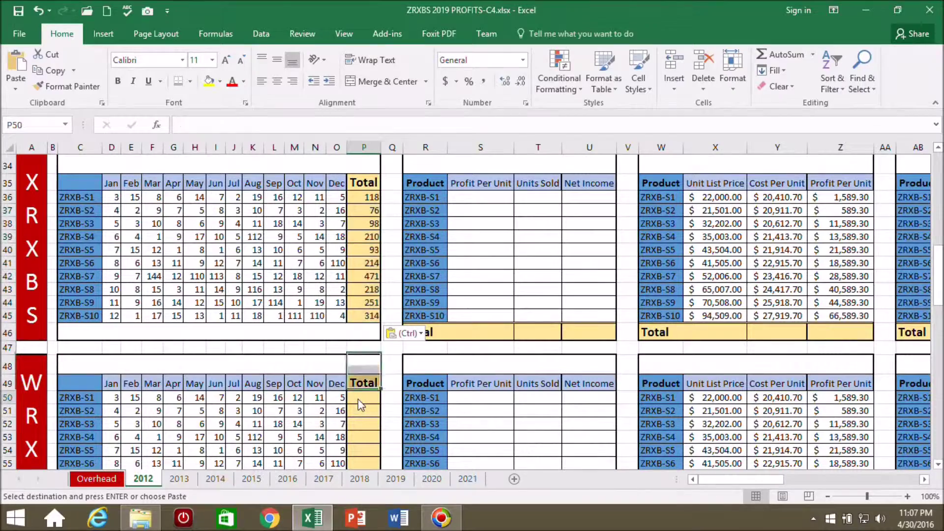
pyautogui.hotkey('ctrl', 'v')
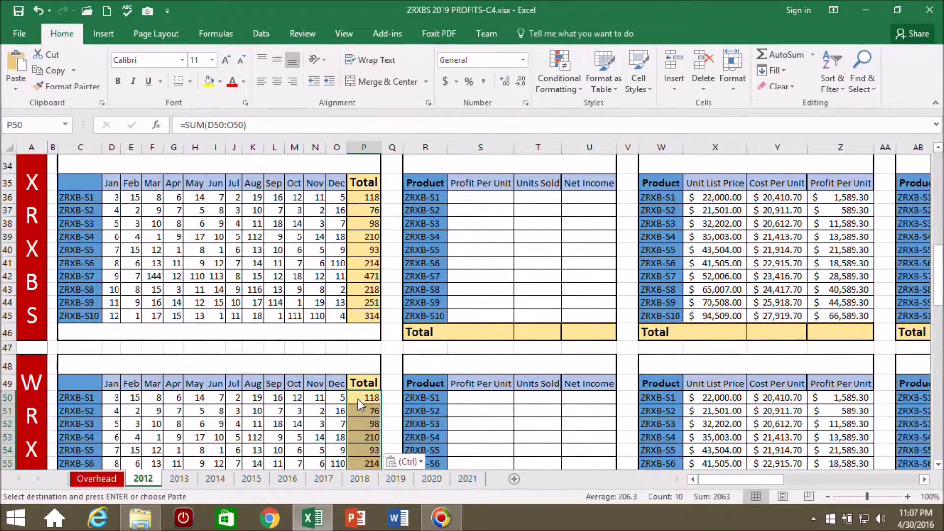
pyautogui.scroll(-2, 360, 403)
pyautogui.scroll(13, 358, 400)
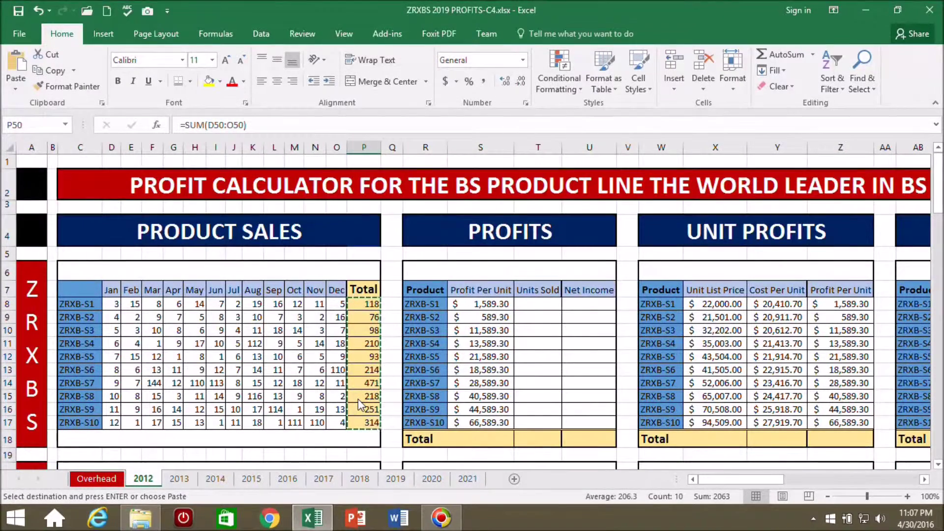
pyautogui.press('Escape')
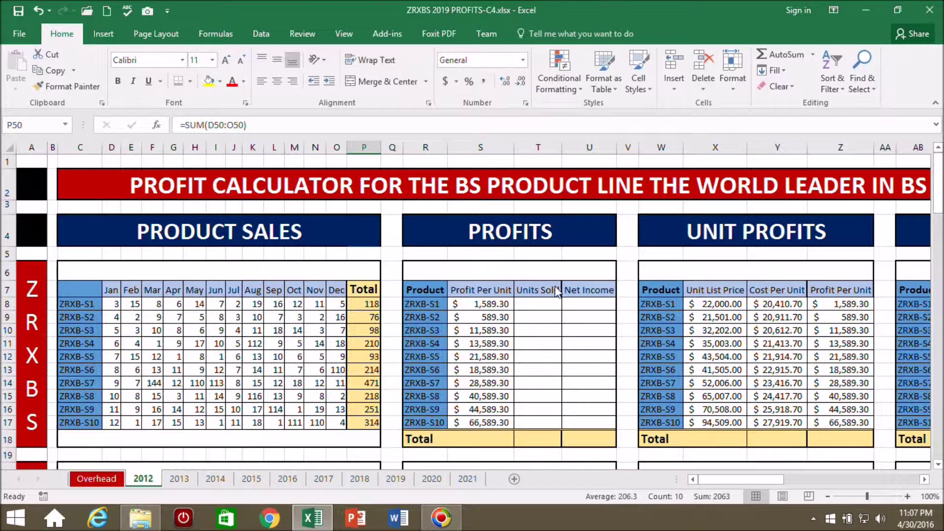
# Link the ZRXB-S1 Units Sold cell T8 to its sales total with =P8 and fill it down to T17
pyautogui.click(545, 310)
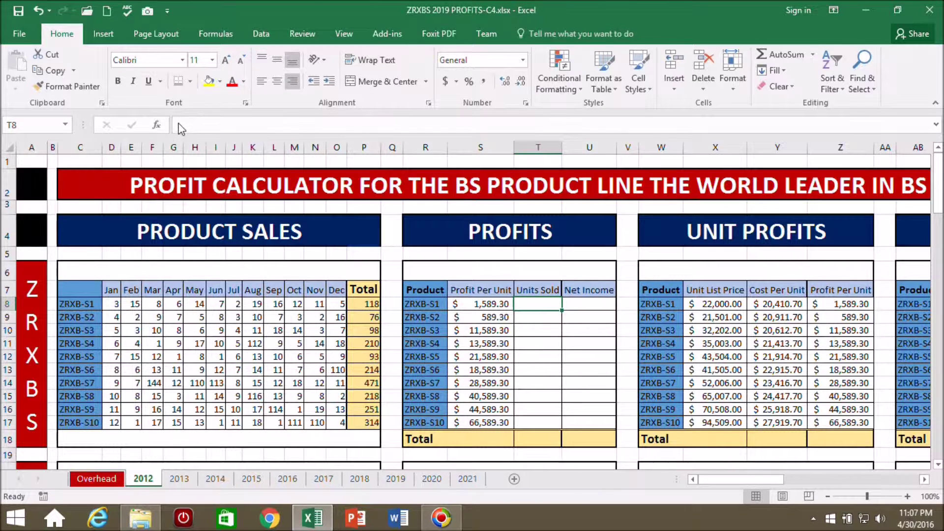
pyautogui.write('=')
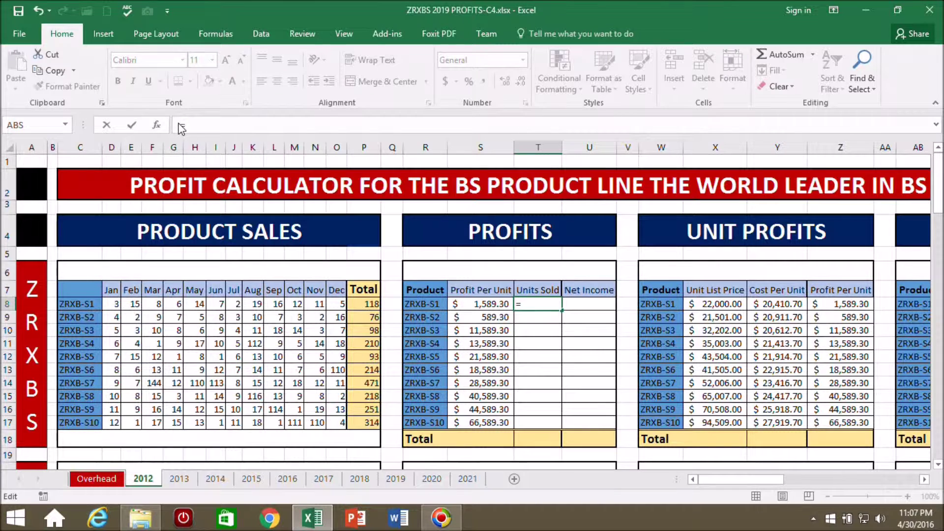
pyautogui.click(360, 306)
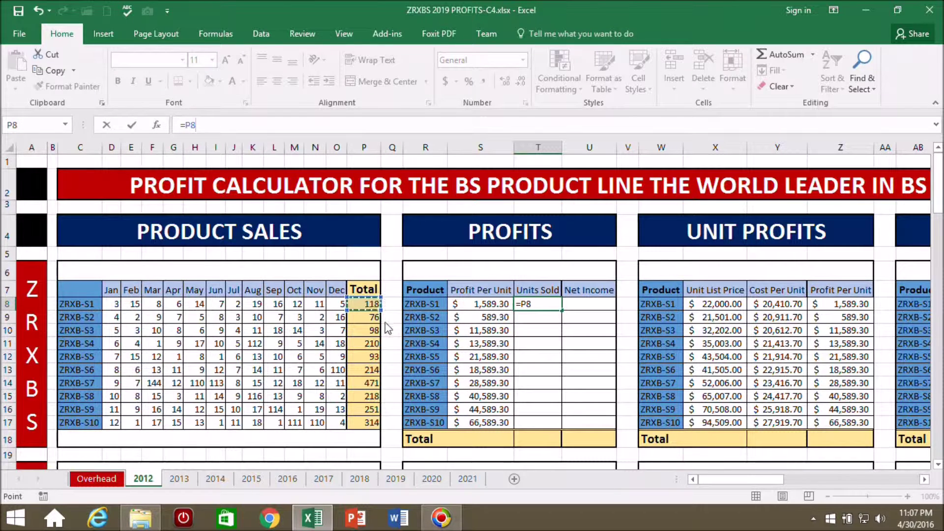
pyautogui.press('Return')
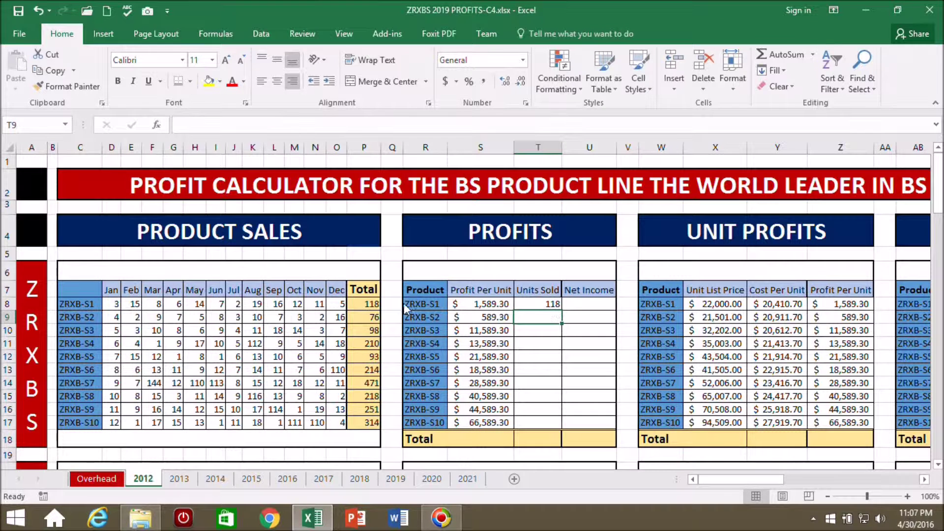
pyautogui.click(550, 306)
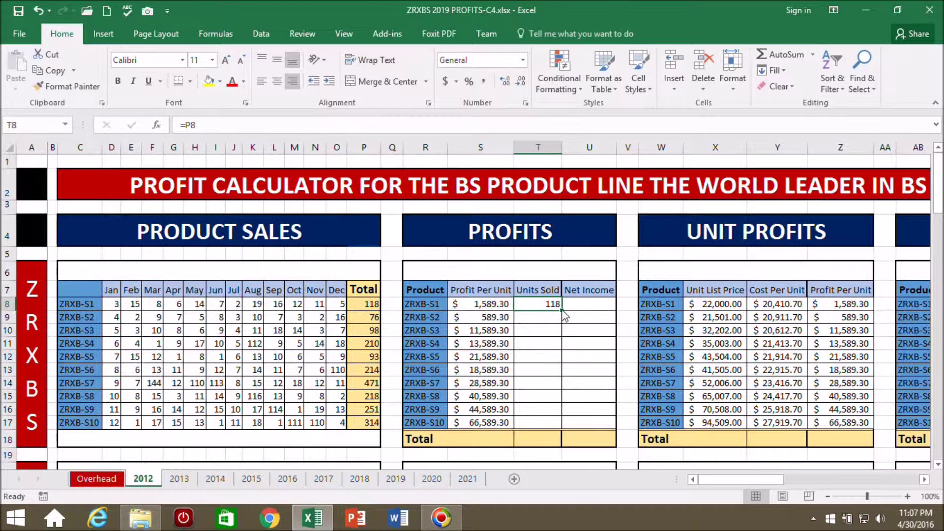
pyautogui.moveTo(562, 310); pyautogui.dragTo(570, 424)
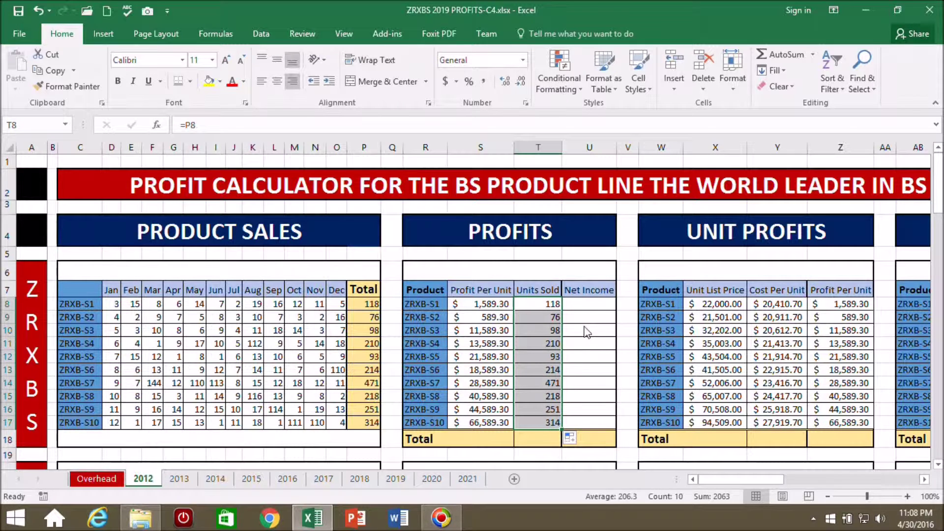
# Calculate ZRXB-S1's Net Income in U8 by multiplying profit per unit by units sold with =S8*T8
pyautogui.click(590, 310)
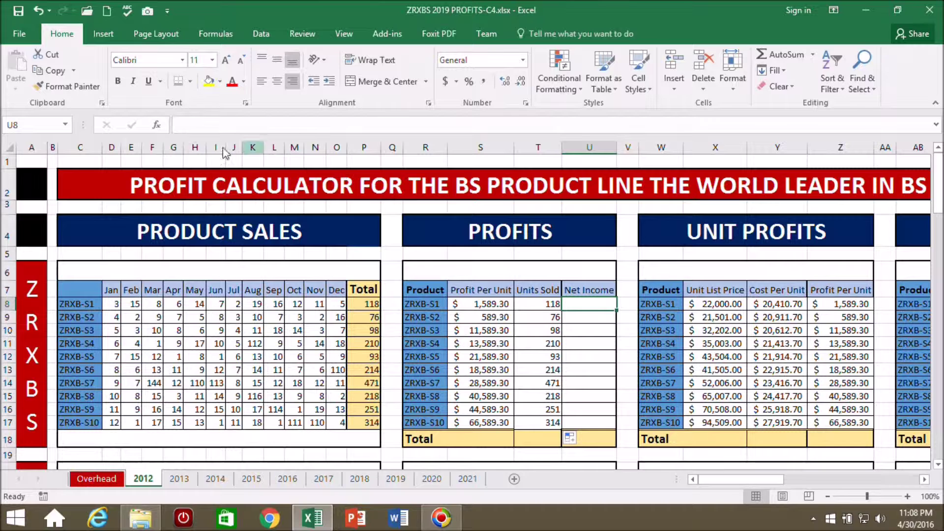
pyautogui.click(188, 126)
pyautogui.write('=')
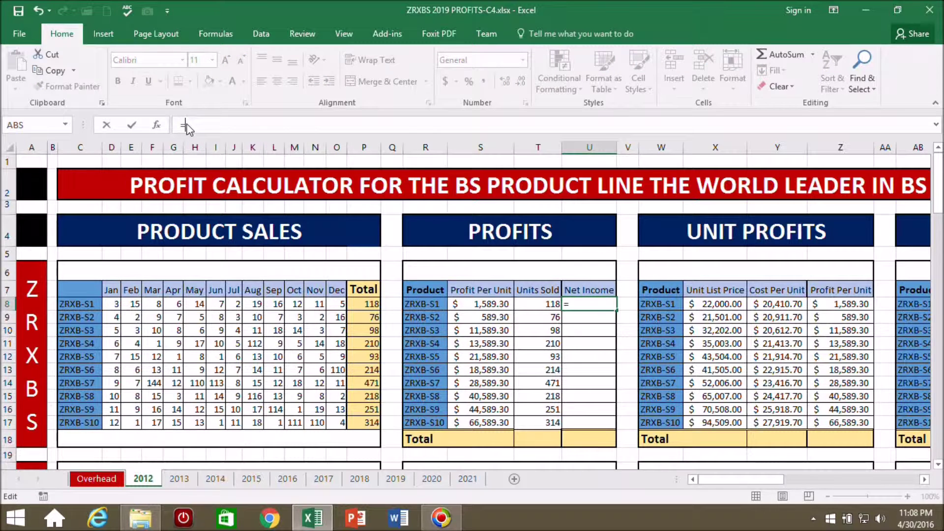
pyautogui.click(490, 311)
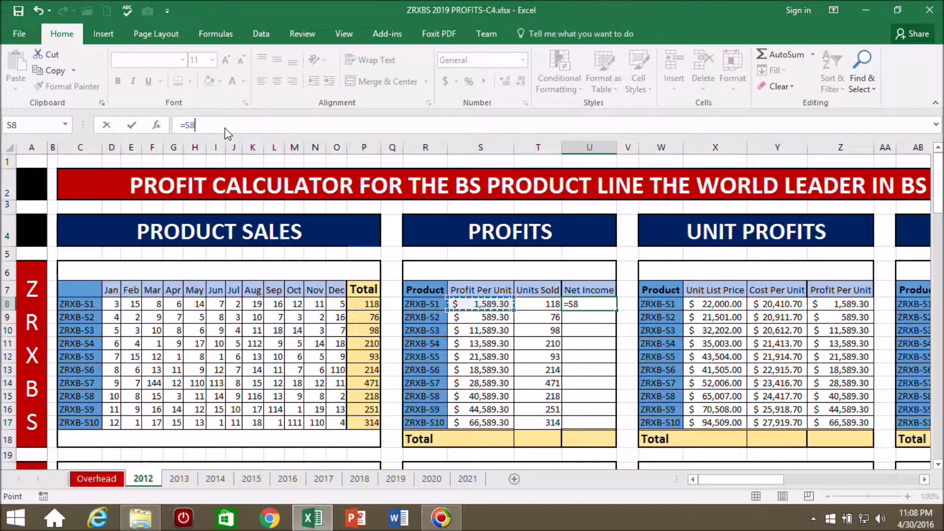
pyautogui.write('*')
pyautogui.click(540, 305)
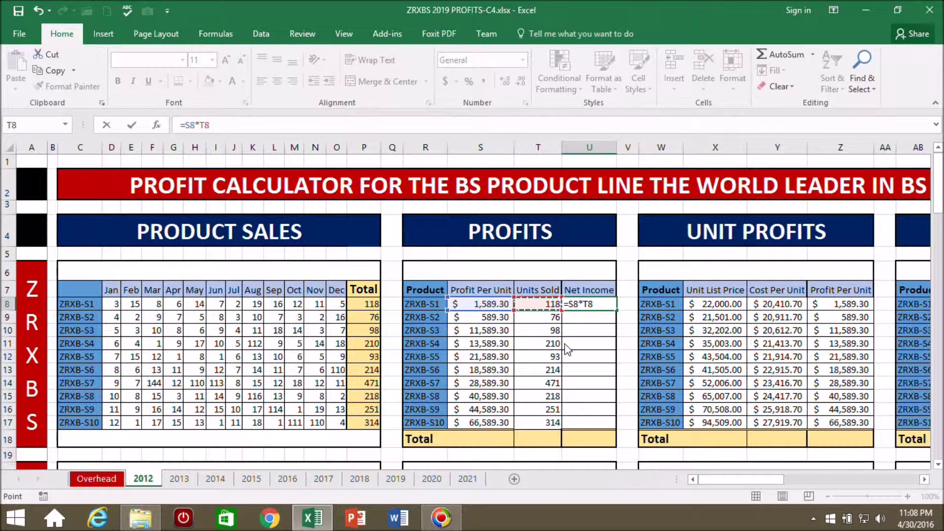
pyautogui.press('Tab')
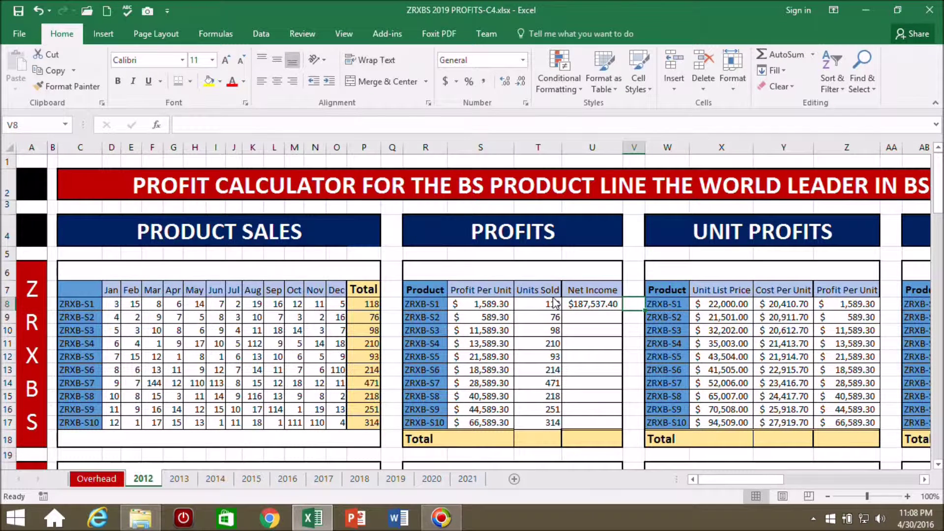
# Fill the U8 net income formula down to U17 and autofit the Net Income column's width
pyautogui.click(600, 308)
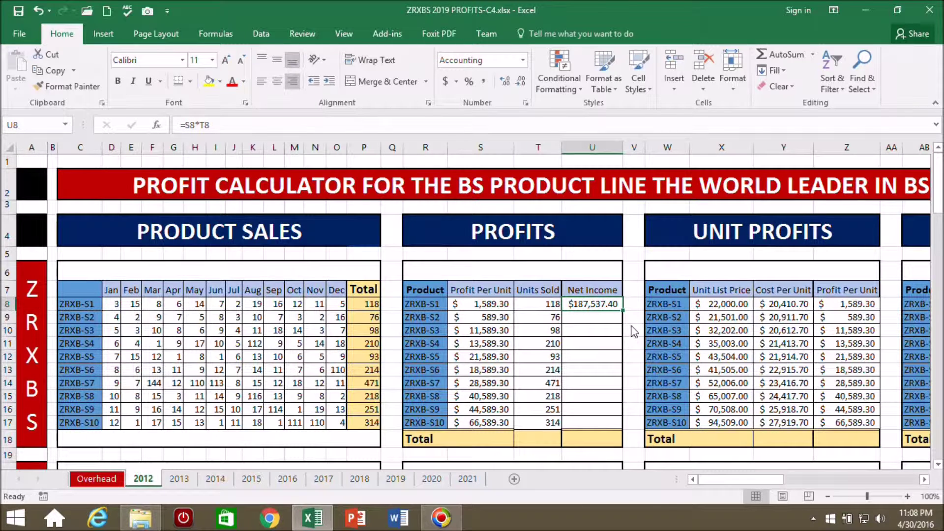
pyautogui.moveTo(622, 311); pyautogui.dragTo(624, 433)
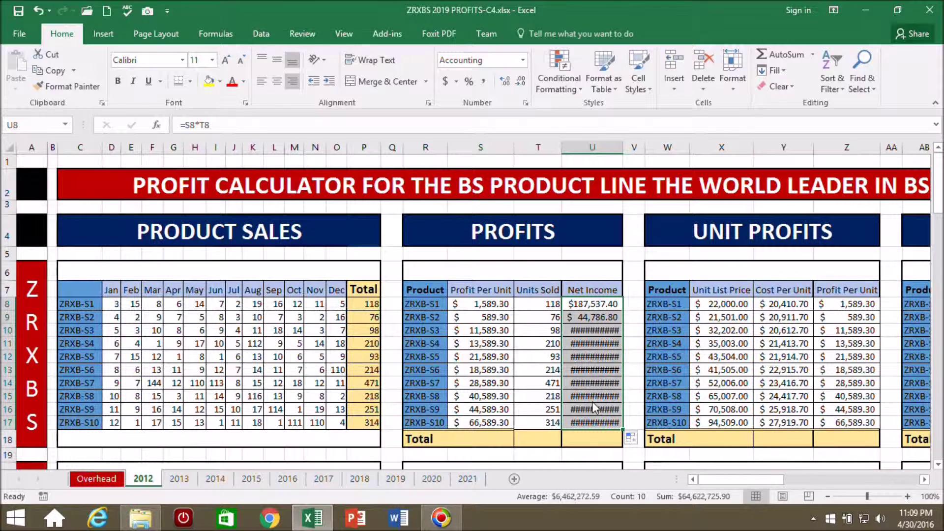
pyautogui.click(738, 63)
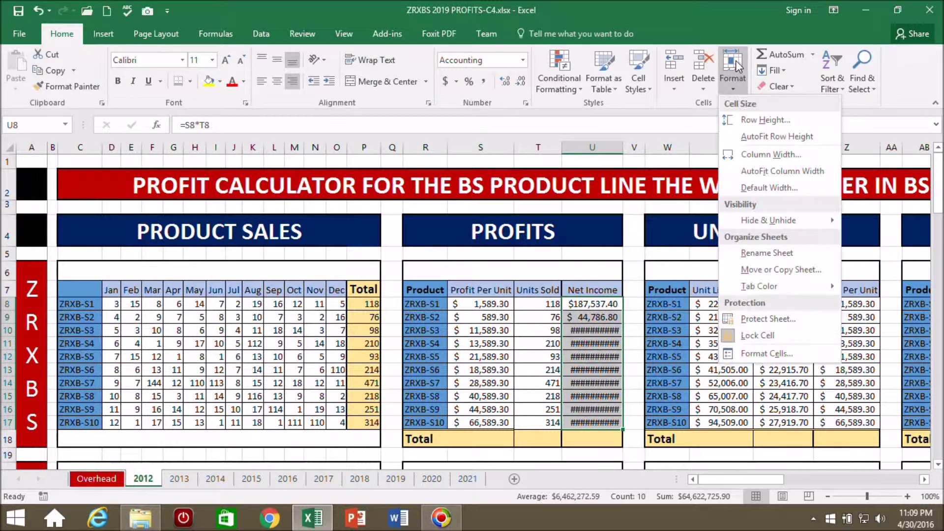
pyautogui.click(780, 170)
pyautogui.click(647, 235)
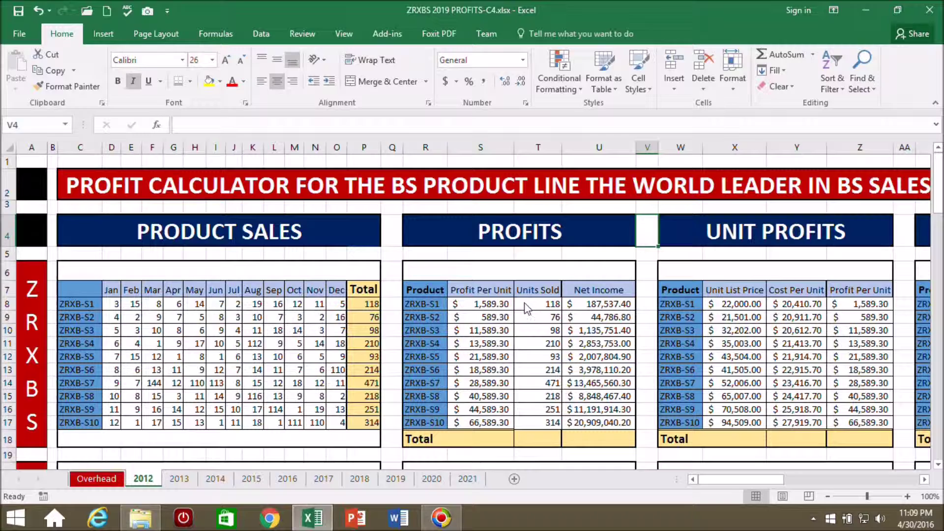
# Apply a bottom double border to the Units Sold and Net Income cells T8:U17 in the ZRXBS Profits table
pyautogui.moveTo(525, 306); pyautogui.dragTo(588, 423)
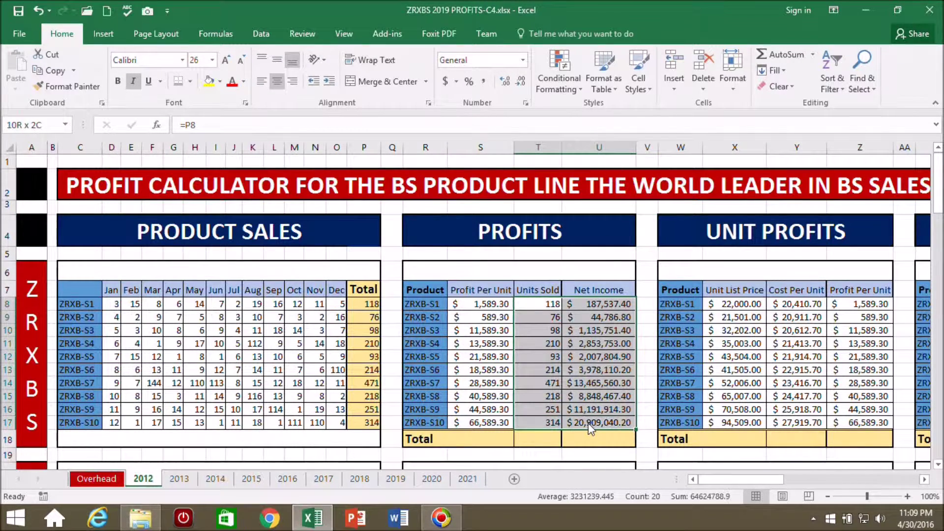
pyautogui.click(190, 82)
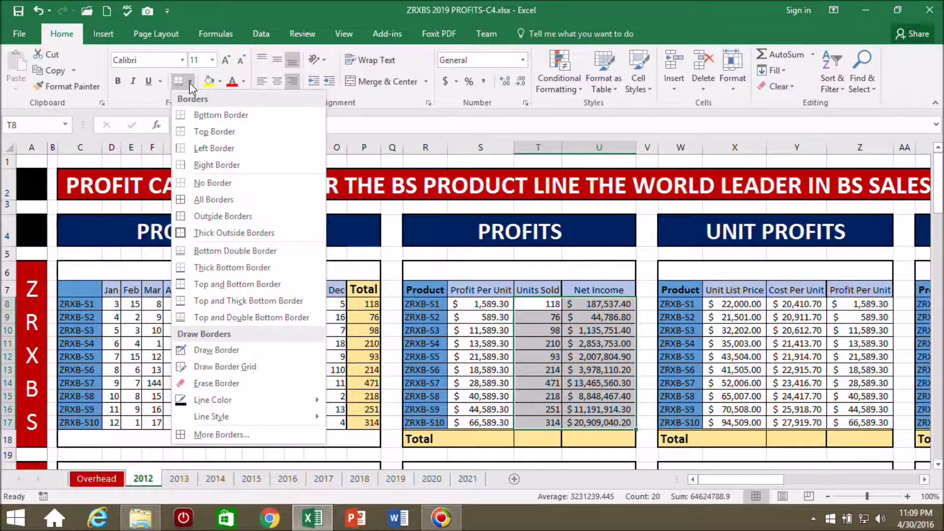
pyautogui.click(237, 251)
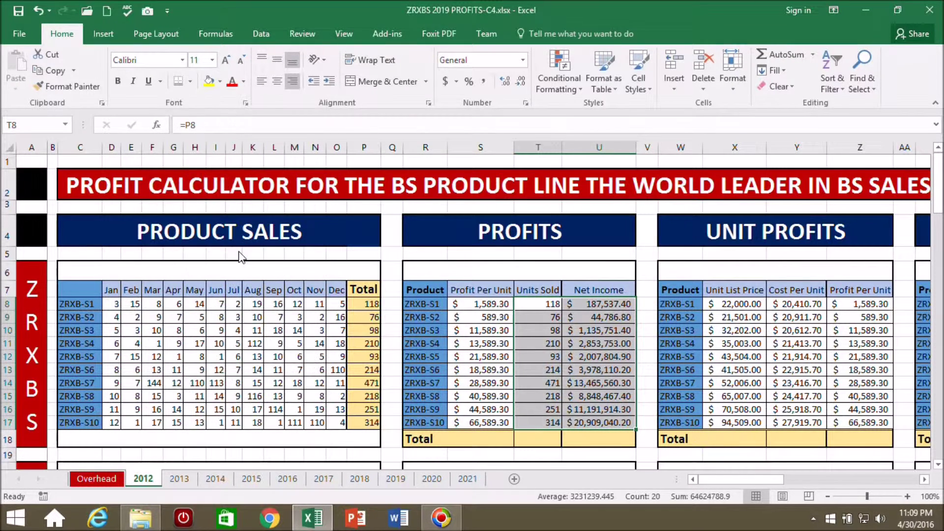
pyautogui.click(735, 455)
# Copy the ZRXBS Profits formulas S8:U17 into the YRXBS Profits table starting at S22
pyautogui.scroll(-1, 527, 243)
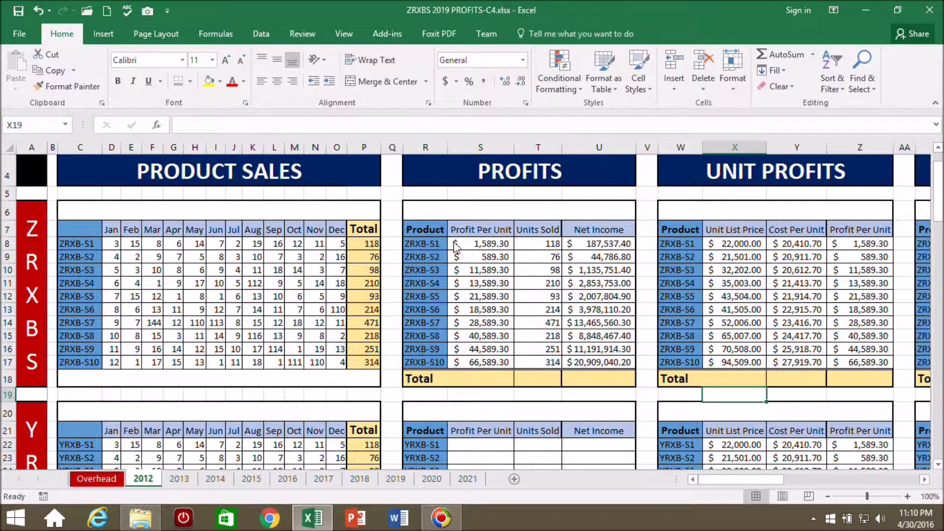
pyautogui.moveTo(455, 246); pyautogui.dragTo(585, 361)
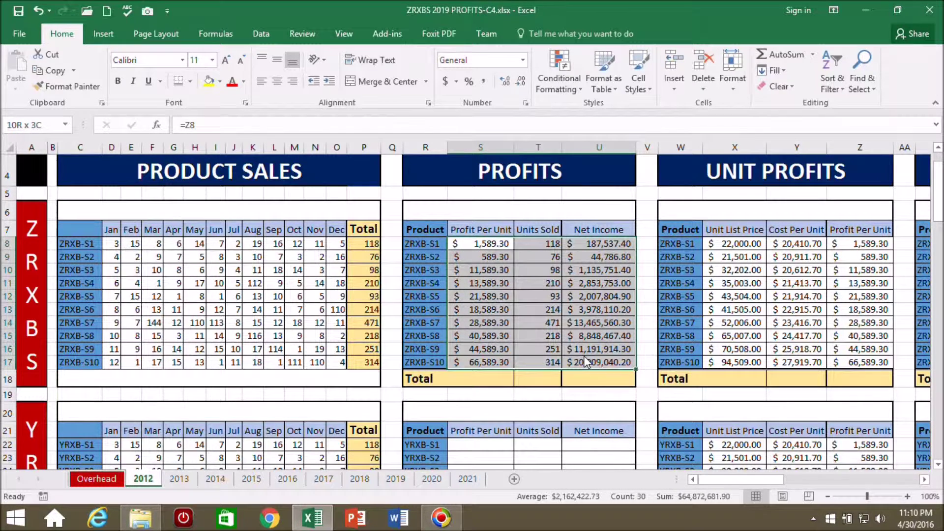
pyautogui.hotkey('ctrl', 'c')
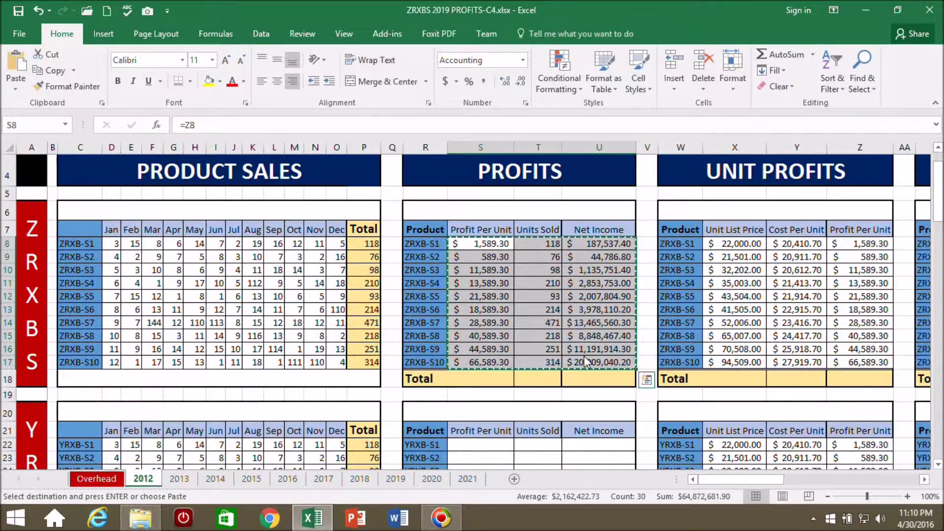
pyautogui.scroll(-4, 585, 362)
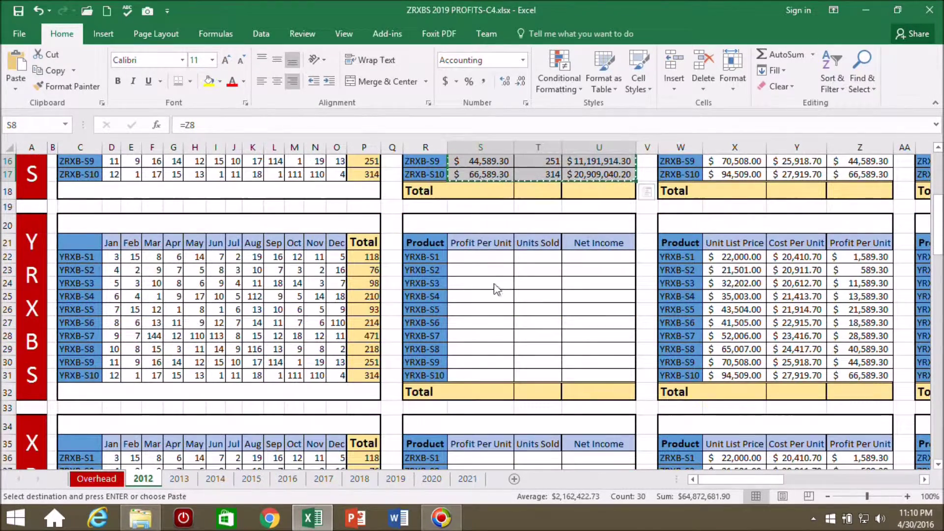
pyautogui.click(480, 259)
pyautogui.hotkey('ctrl', 'v')
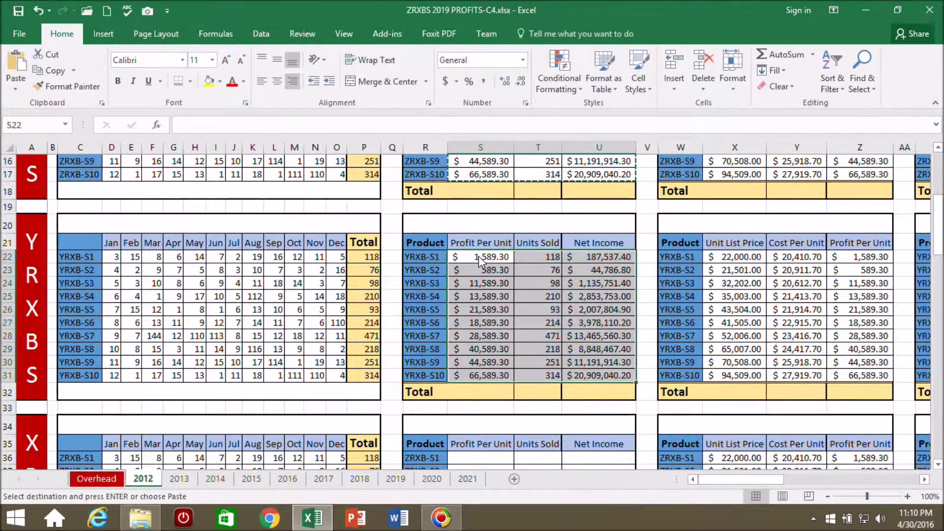
# Paste the copied profit formulas into the XRXBS Profits table at S36 and the WRXBS Profits table at S50
pyautogui.scroll(-4, 480, 275)
pyautogui.click(480, 286)
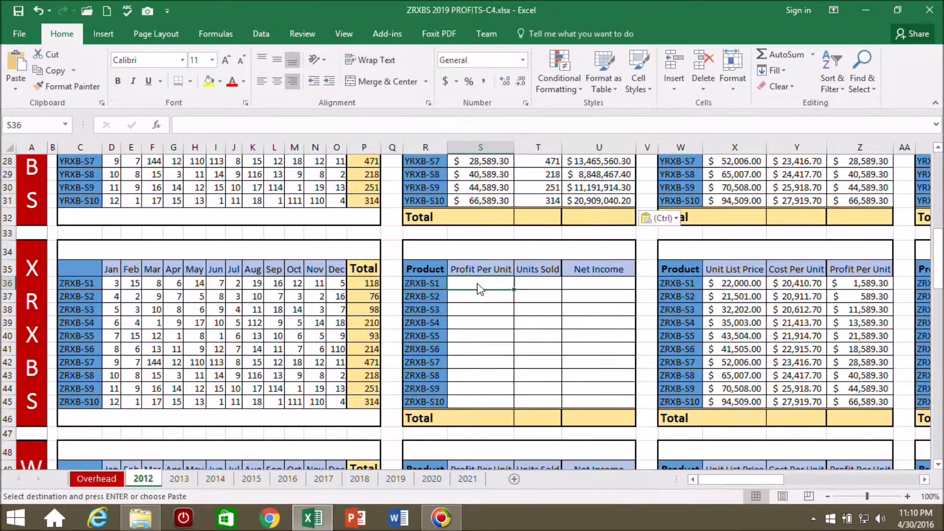
pyautogui.hotkey('ctrl', 'v')
pyautogui.scroll(-5, 480, 288)
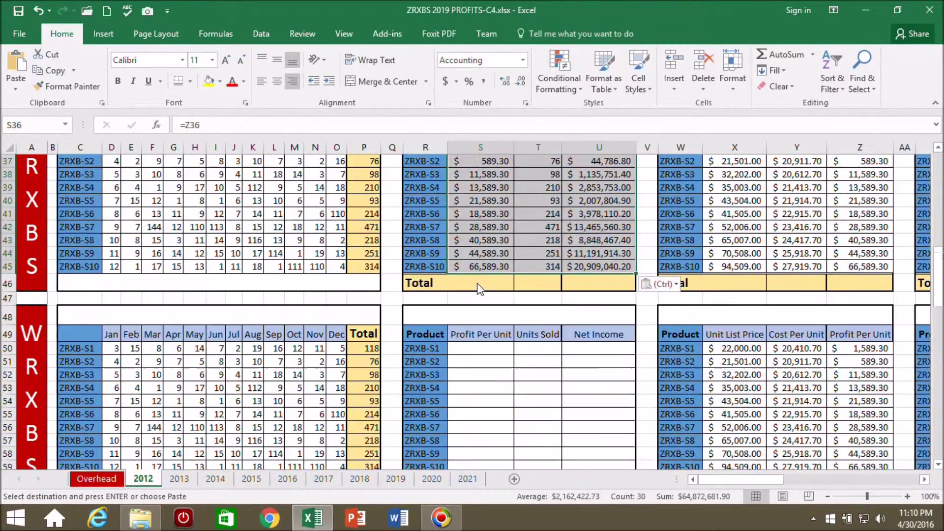
pyautogui.scroll(-1, 480, 289)
pyautogui.click(479, 232)
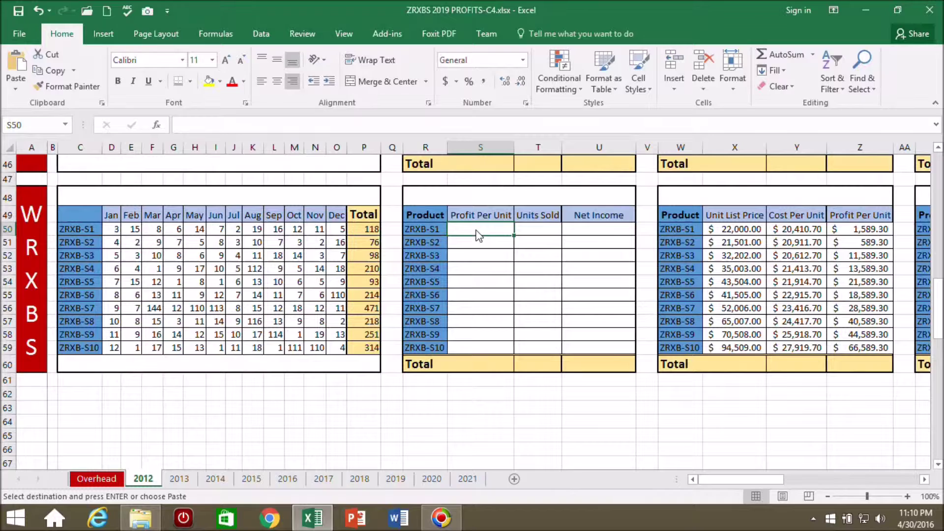
pyautogui.hotkey('ctrl', 'v')
pyautogui.scroll(15, 478, 235)
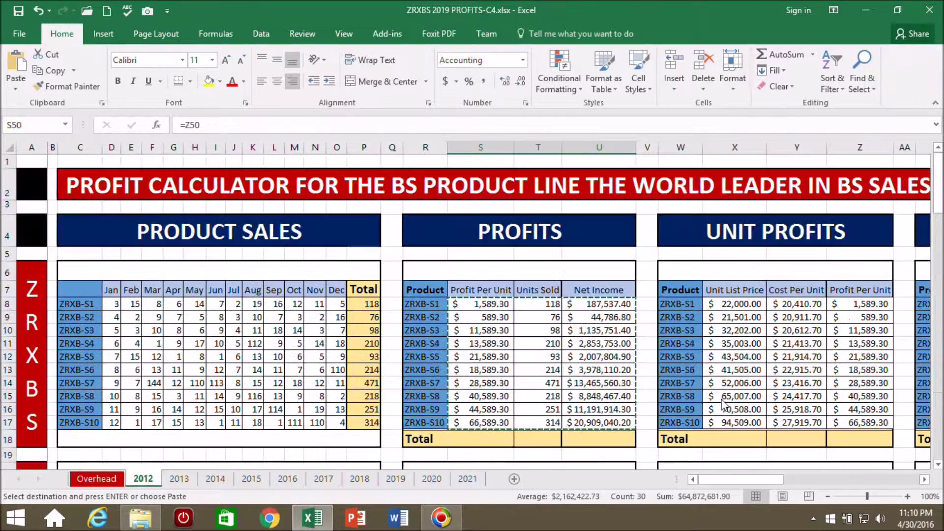
pyautogui.press('Escape')
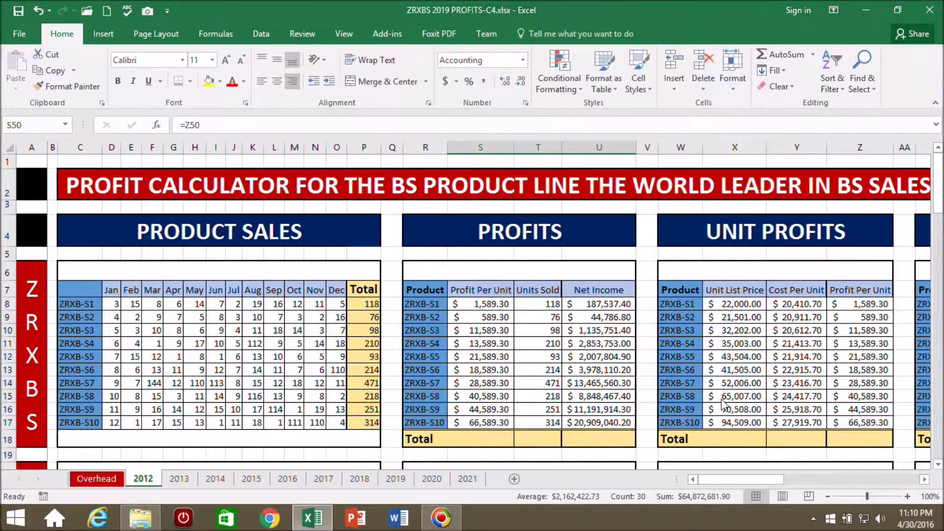
pyautogui.moveTo(743, 481); pyautogui.dragTo(835, 485)
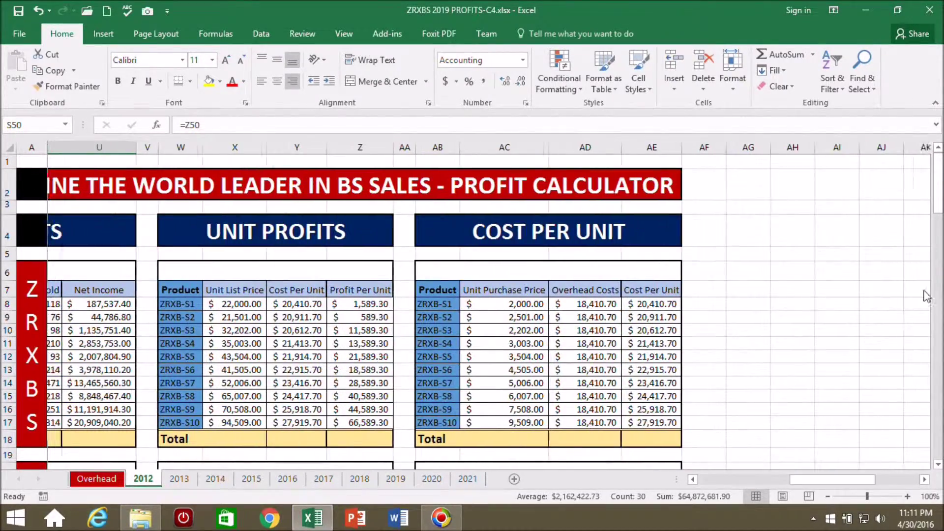
pyautogui.moveTo(942, 179); pyautogui.dragTo(942, 309)
pyautogui.moveTo(850, 479); pyautogui.dragTo(723, 486)
pyautogui.moveTo(940, 328); pyautogui.dragTo(940, 162)
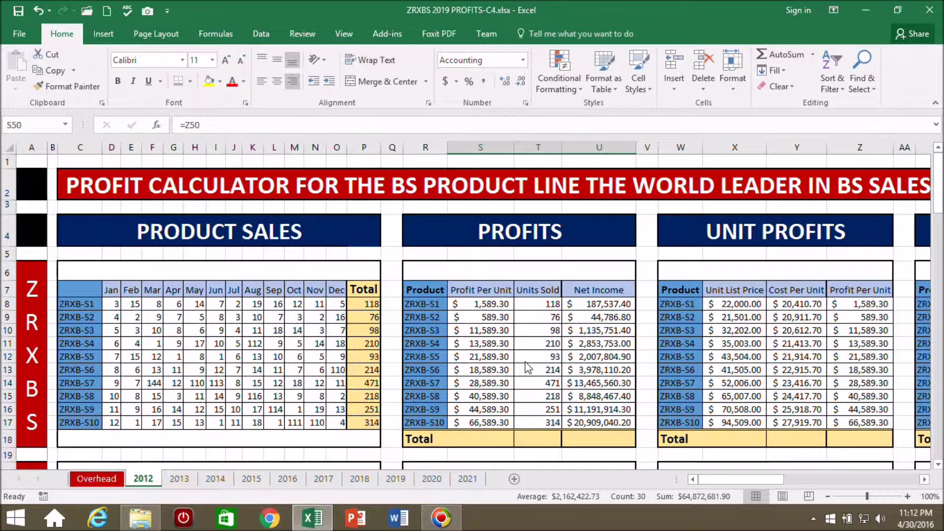
pyautogui.moveTo(722, 476)
pyautogui.mouseDown()
pyautogui.moveTo(783, 480)
pyautogui.moveTo(722, 477)
pyautogui.mouseUp()
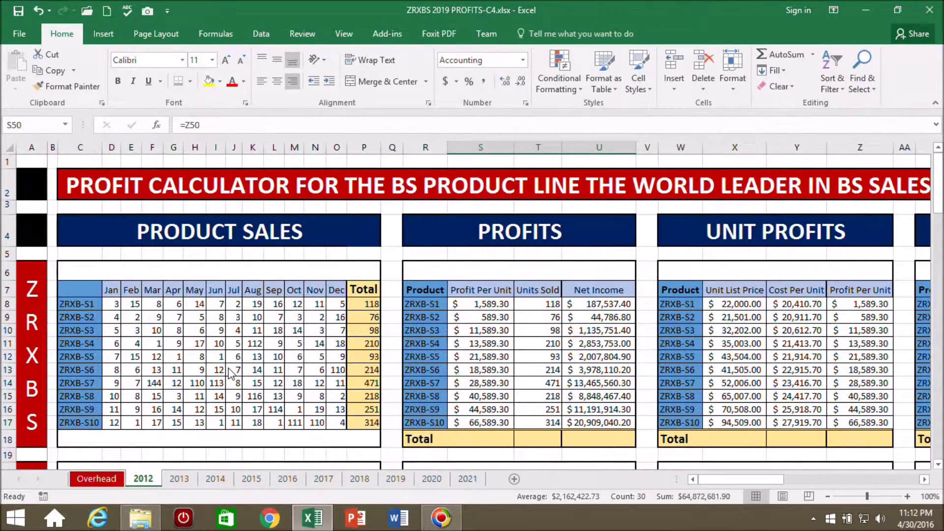
# Clear the contents of the June to December sales cells I8:O17 in the ZRXBS Product Sales table
pyautogui.click(215, 305)
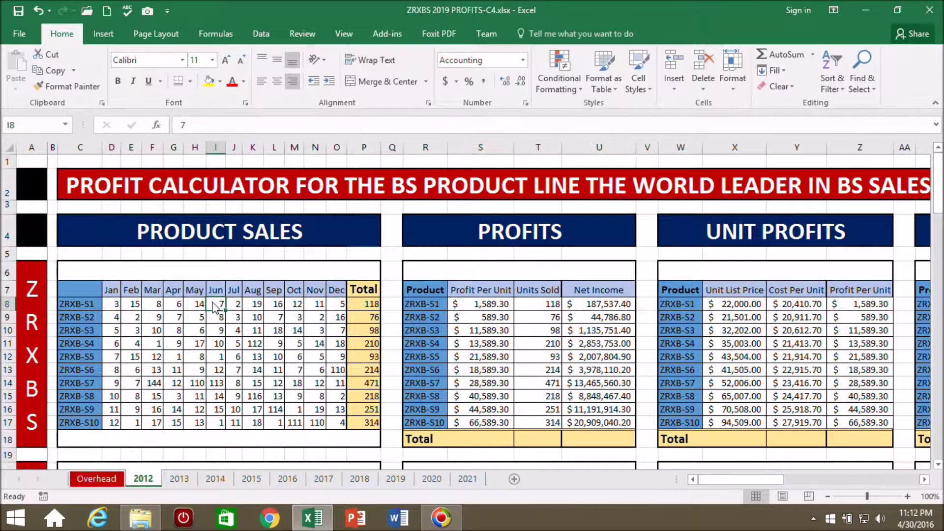
pyautogui.moveTo(215, 308); pyautogui.dragTo(330, 427)
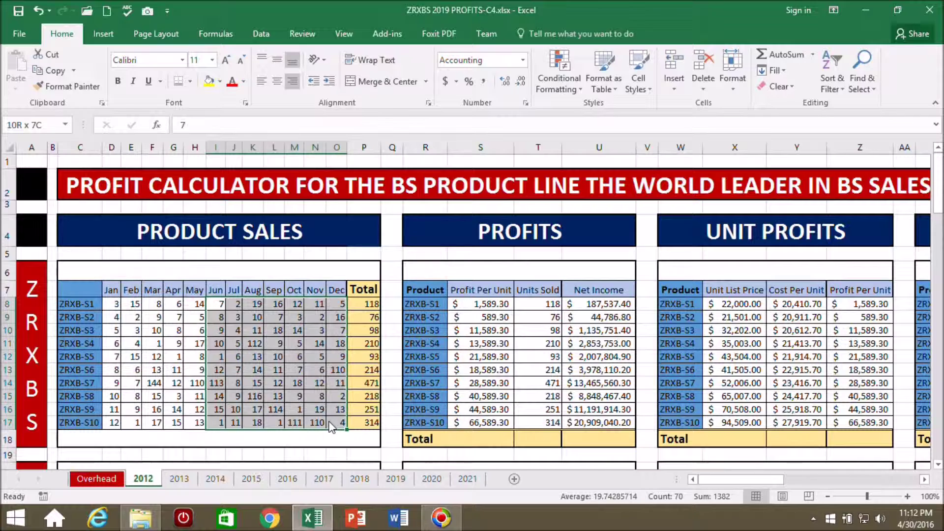
pyautogui.rightClick(292, 369)
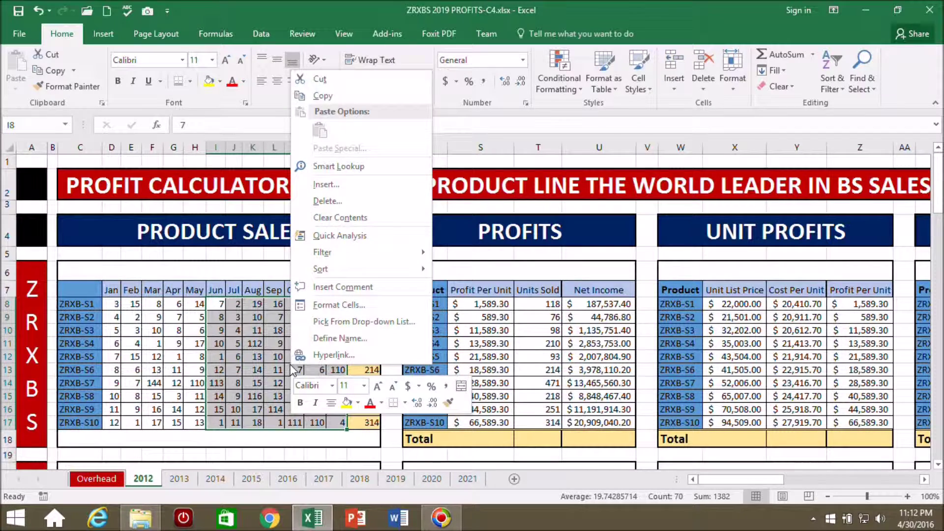
pyautogui.click(344, 218)
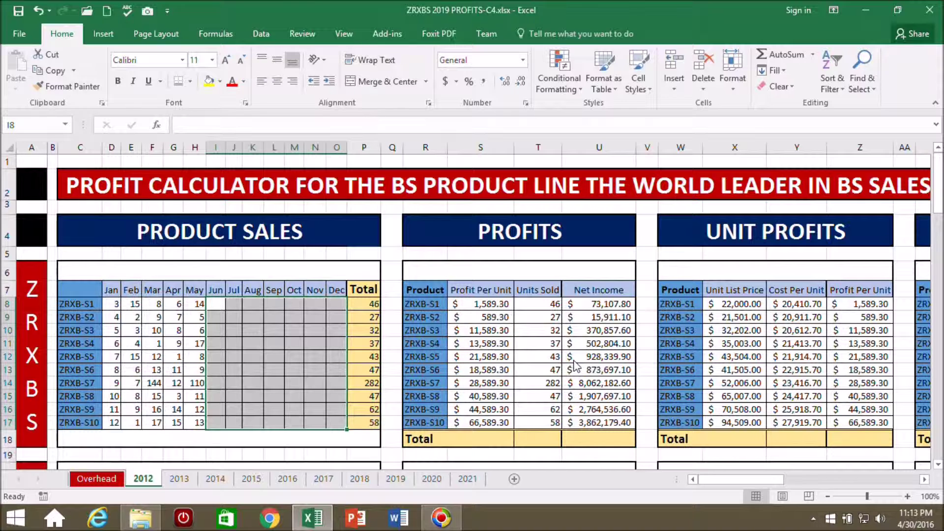
# Undo and repeat the clearing of the ZRXBS June to December sales twice, leaving I8:O17 empty
pyautogui.hotkey('ctrl', 'v')
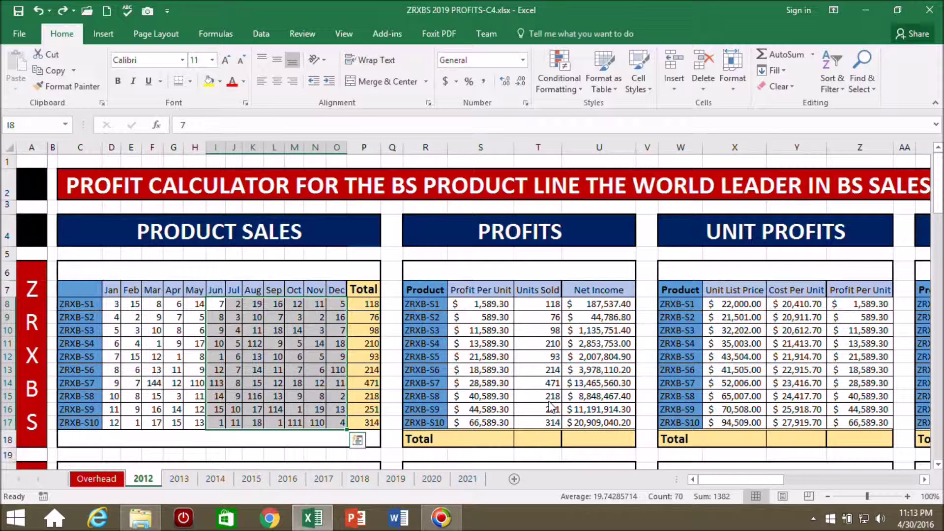
pyautogui.press('Delete')
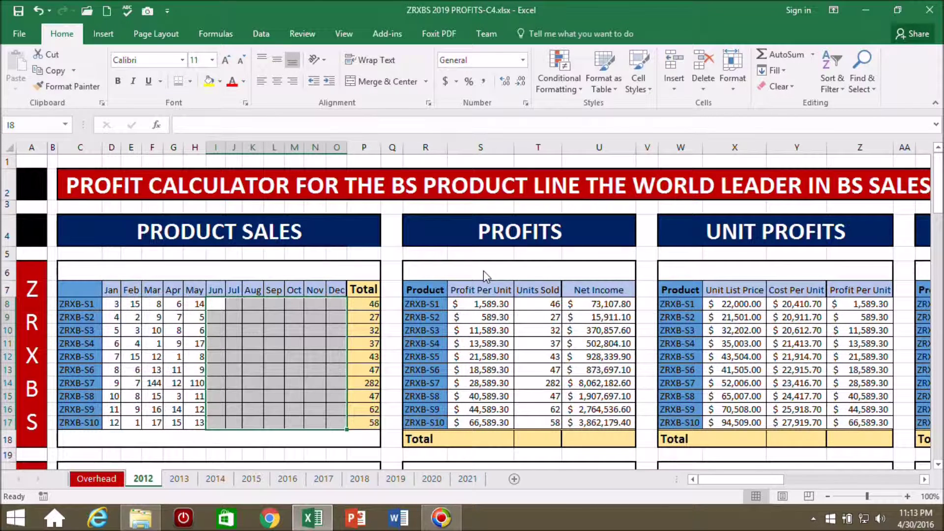
pyautogui.hotkey('ctrl', 'v')
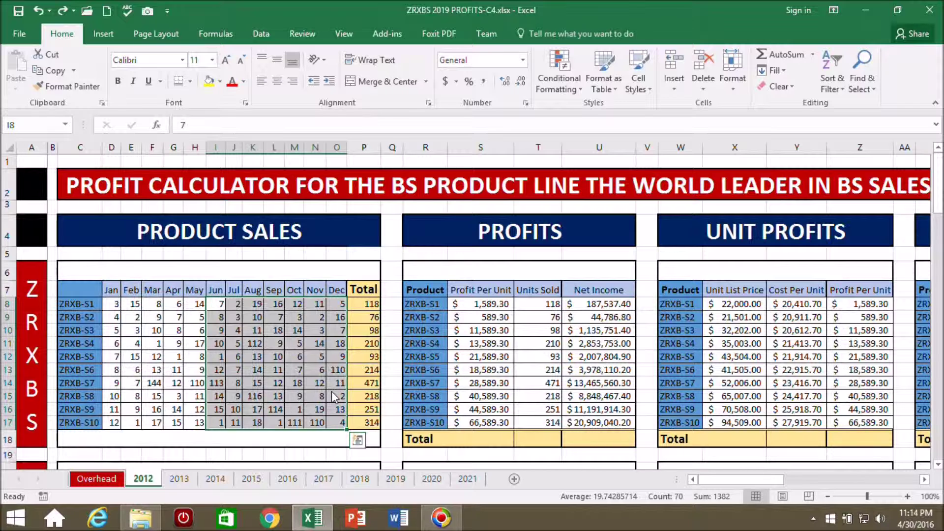
pyautogui.press('Delete')
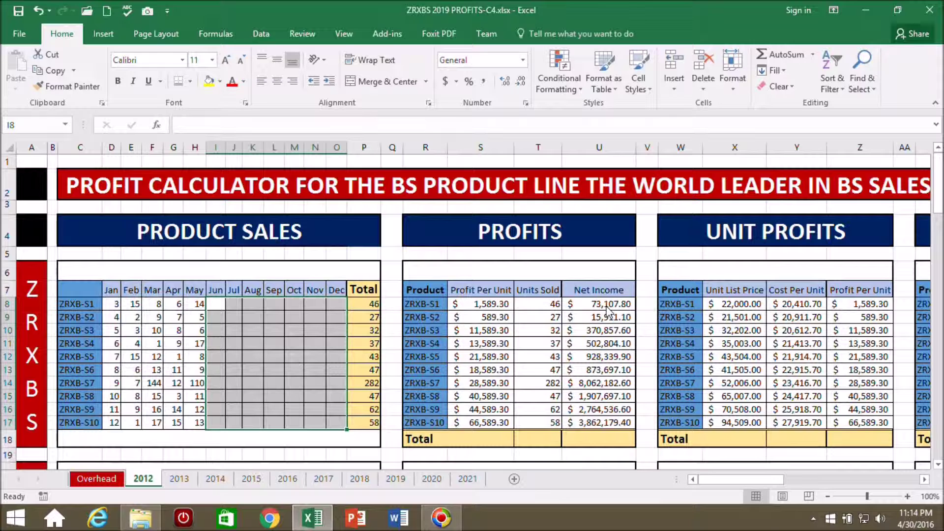
# Total the ZRXBS Net Income column in U18 with AutoSum over U8:U17
pyautogui.scroll(-1, 603, 422)
pyautogui.click(592, 385)
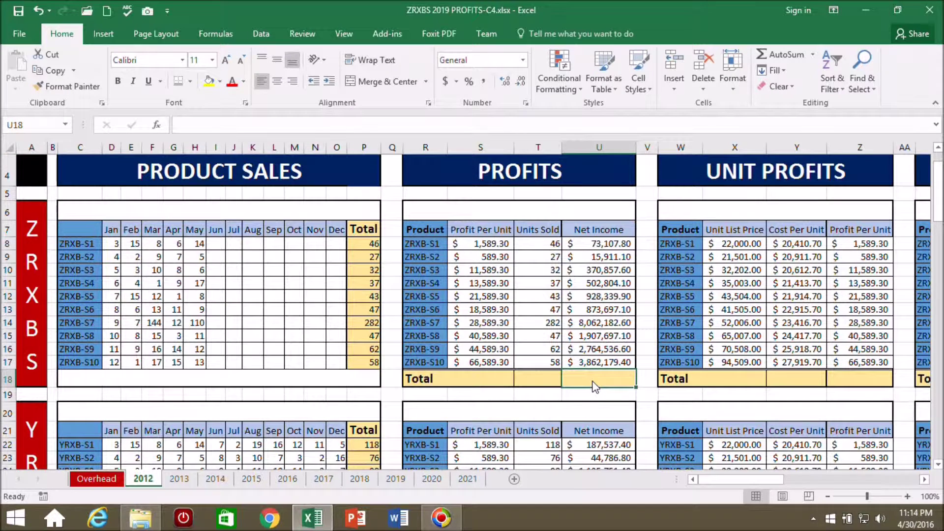
pyautogui.click(785, 55)
pyautogui.press('Return')
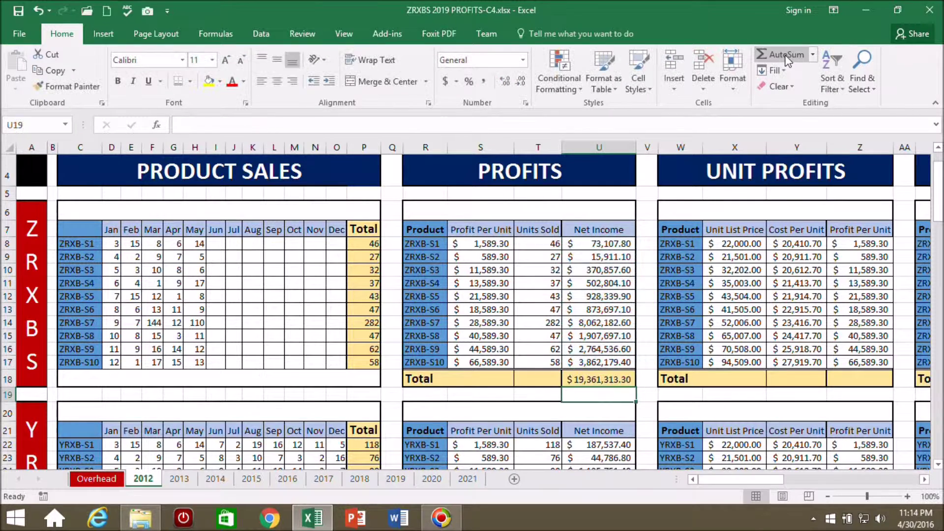
# Copy the ZRXBS net income total formula from U18 into the YRXBS Total row at U32
pyautogui.scroll(-3, 787, 59)
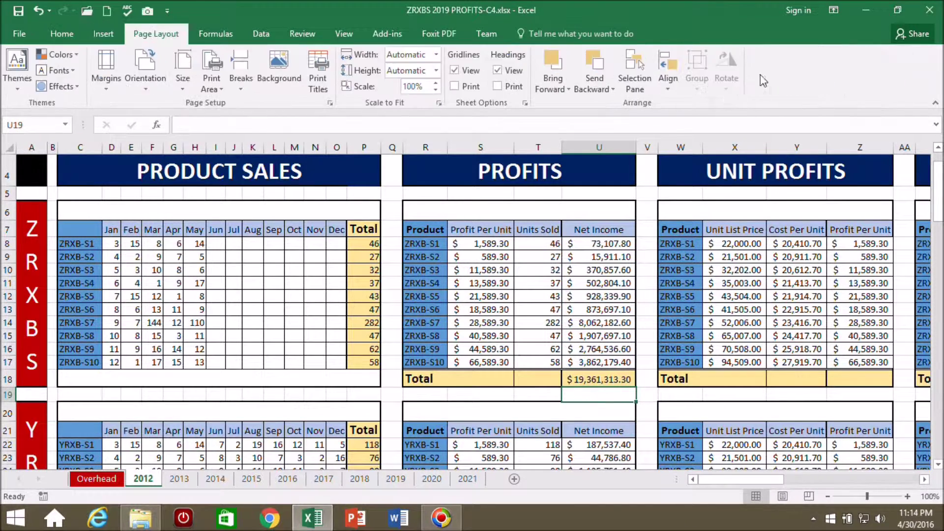
pyautogui.click(585, 384)
pyautogui.hotkey('ctrl', 'c')
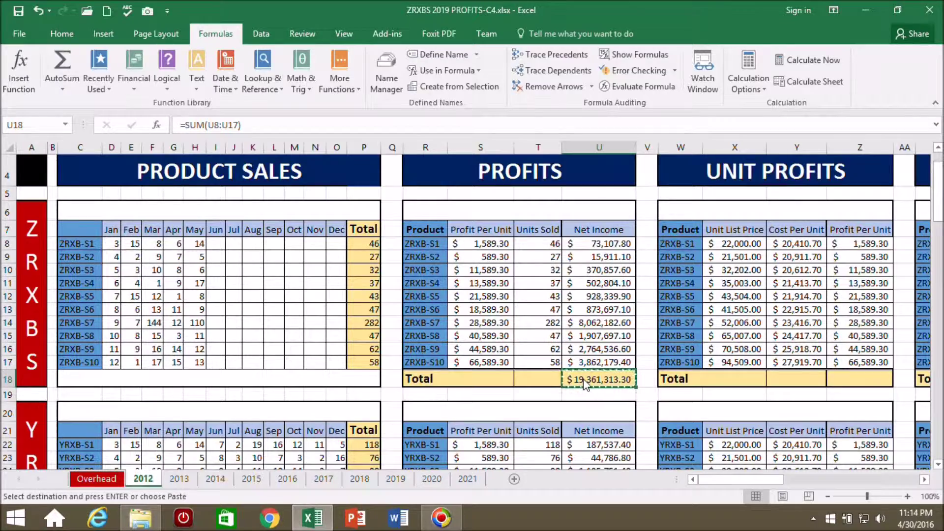
pyautogui.scroll(-4, 585, 384)
pyautogui.click(590, 388)
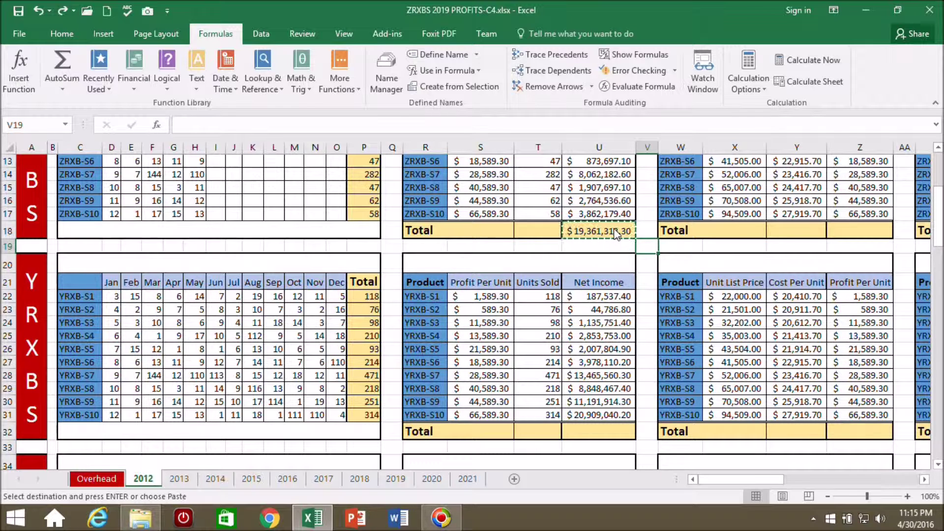
pyautogui.click(599, 432)
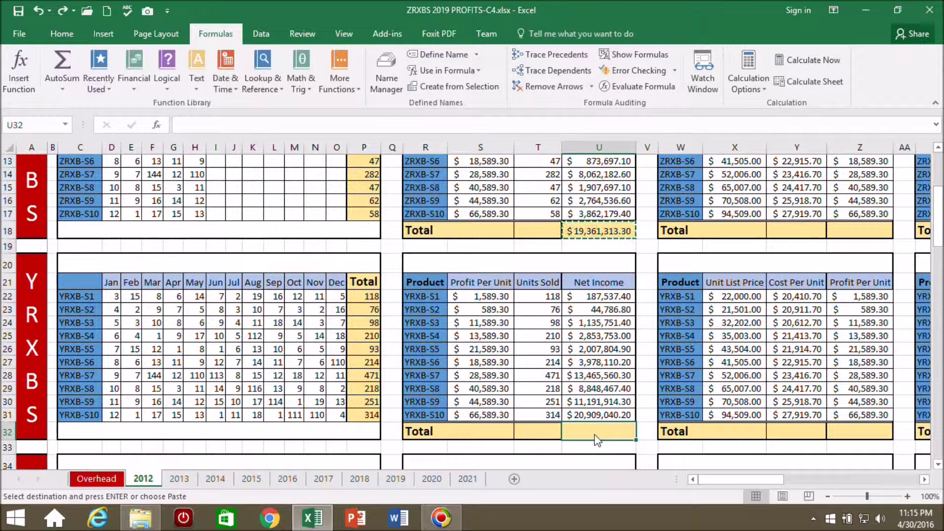
pyautogui.hotkey('ctrl', 'v')
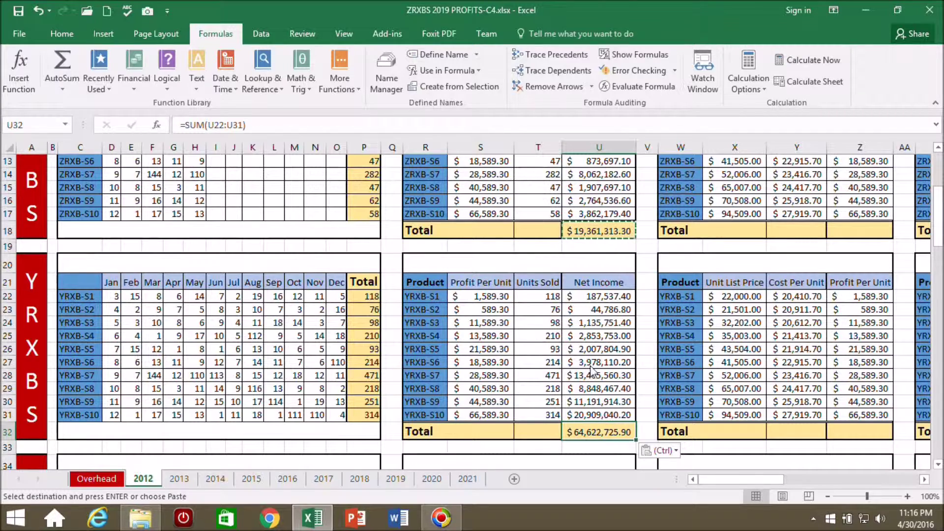
# Paste the copied net income total formula into the XRXBS Profits table's Total row at U46
pyautogui.scroll(2, 604, 423)
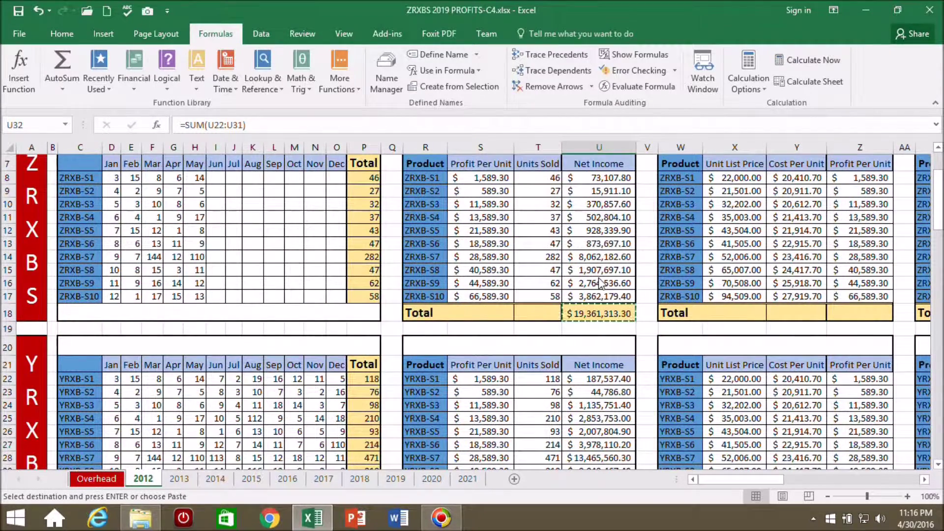
pyautogui.scroll(-3, 599, 260)
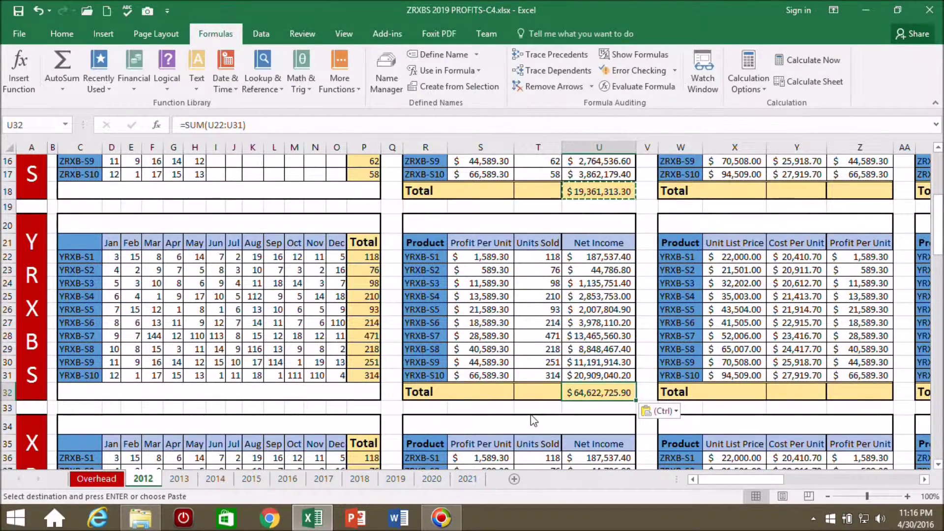
pyautogui.scroll(-5, 566, 418)
pyautogui.click(598, 362)
pyautogui.click(597, 384)
pyautogui.hotkey('ctrl', 'v')
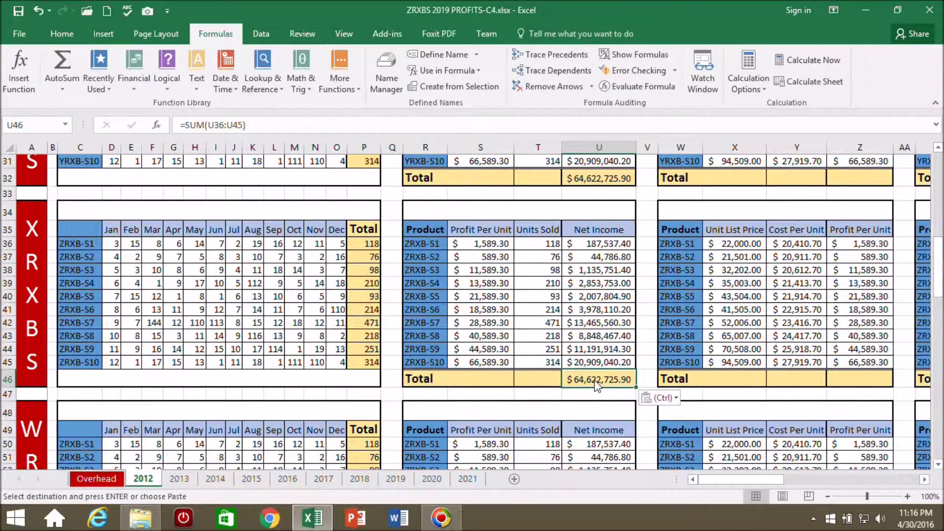
# Paste the copied net income total formula into the WRXBS Profits table's Total row at U60 and end copy mode
pyautogui.scroll(-2, 596, 386)
pyautogui.scroll(-2, 596, 386)
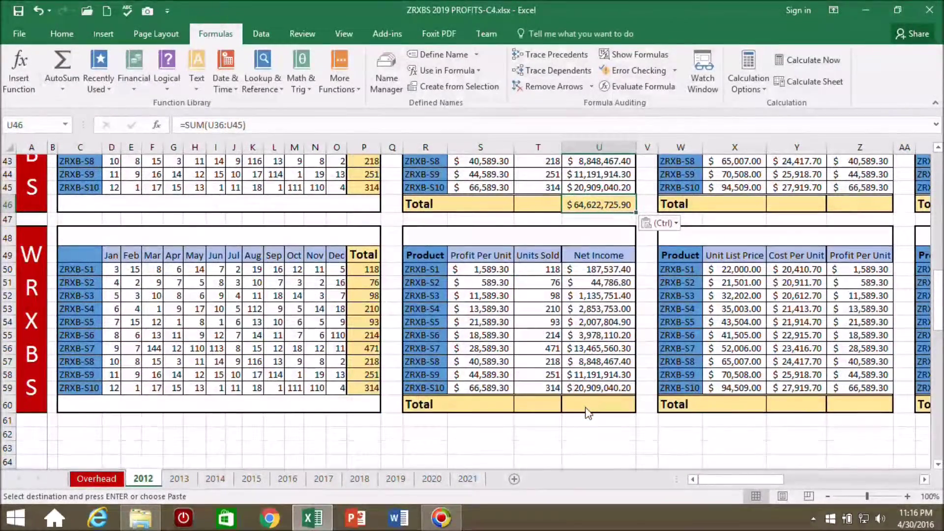
pyautogui.click(588, 412)
pyautogui.hotkey('ctrl', 'v')
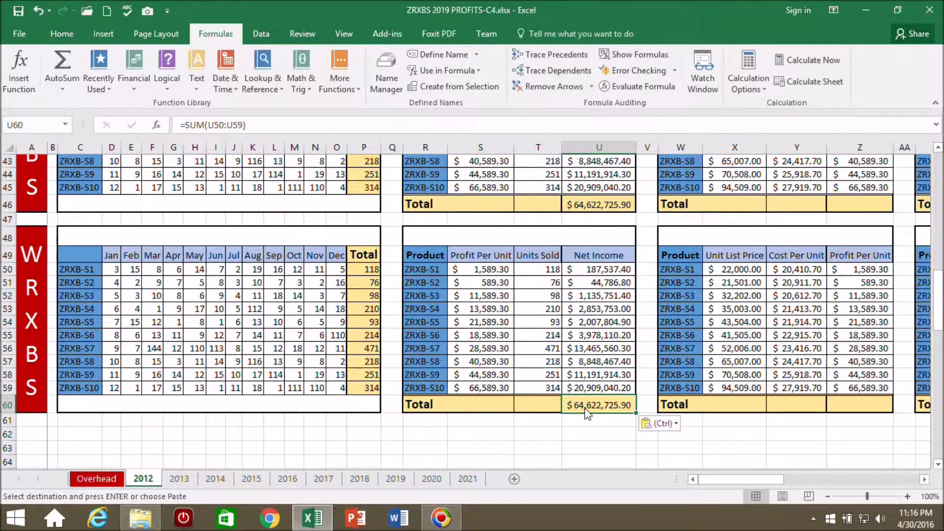
pyautogui.scroll(8, 588, 413)
pyautogui.press('Escape')
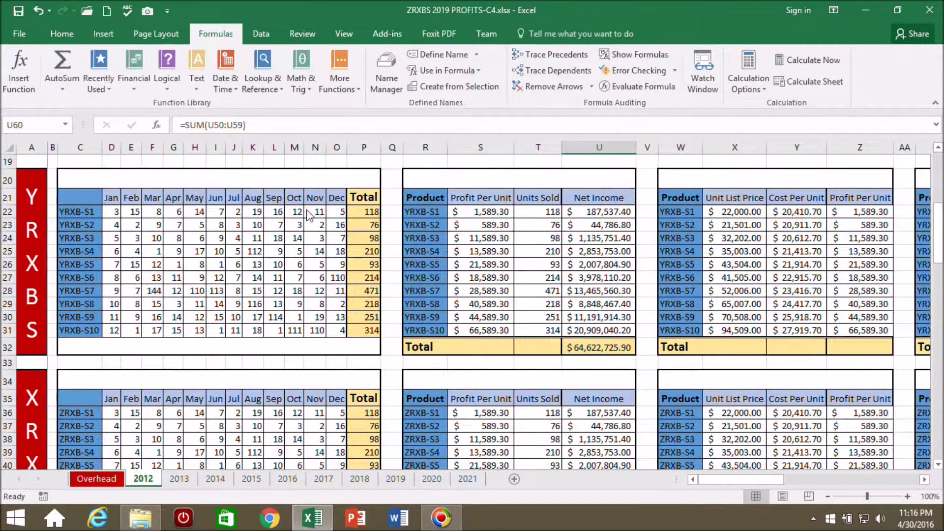
# Clear the November and December sales of the YRXBS products in N22:O31 to test the linked net income total
pyautogui.moveTo(313, 216); pyautogui.dragTo(331, 336)
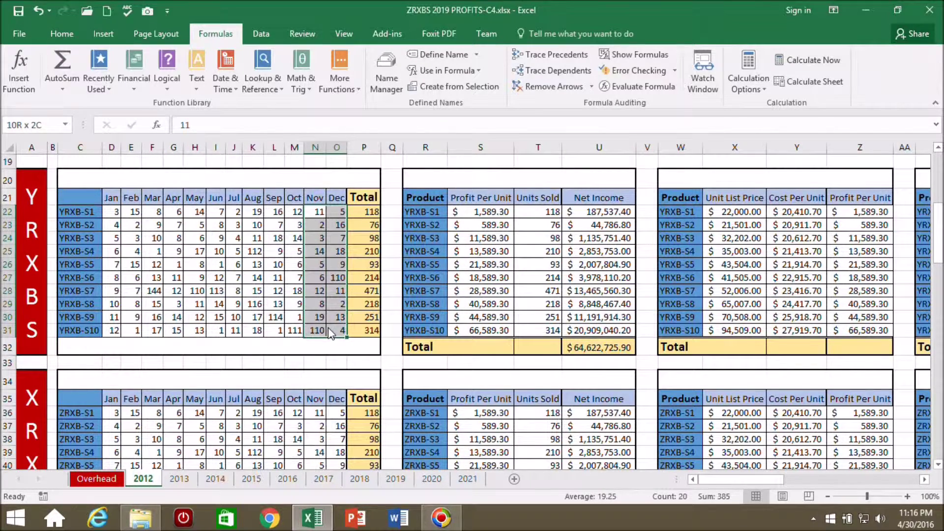
pyautogui.rightClick(334, 279)
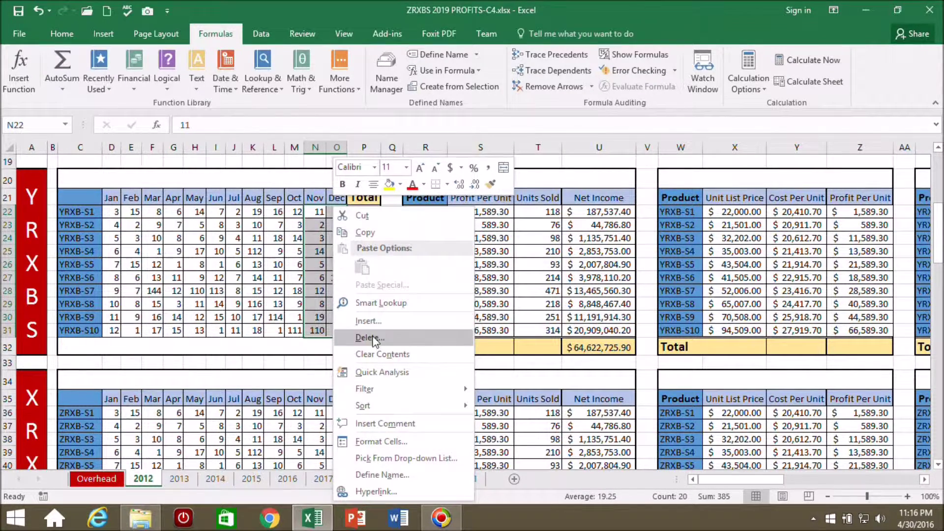
pyautogui.click(374, 354)
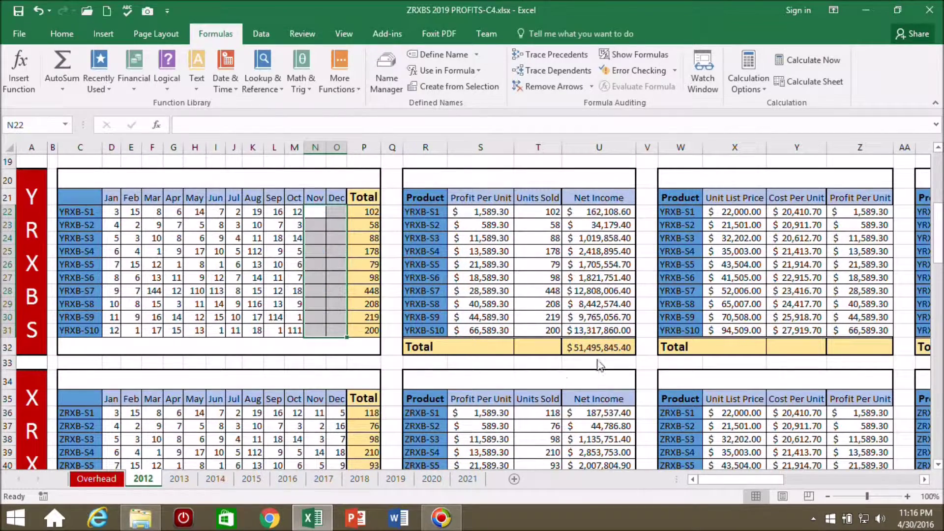
pyautogui.scroll(2, 612, 362)
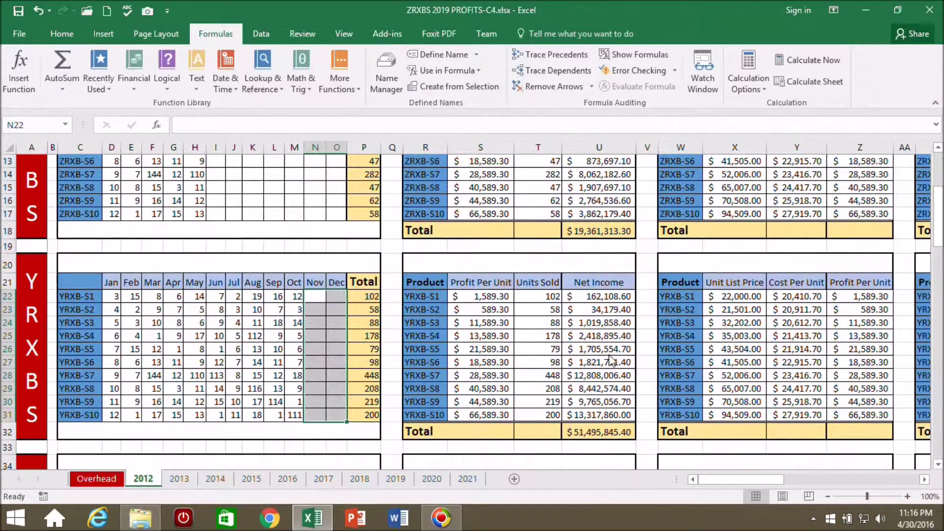
pyautogui.scroll(1, 612, 362)
# Clear the January and February sales of the XRXBS products in D36:E45 to test that table's net income total
pyautogui.scroll(-1, 612, 362)
pyautogui.scroll(-3, 598, 414)
pyautogui.scroll(-2, 597, 407)
pyautogui.scroll(-2, 597, 408)
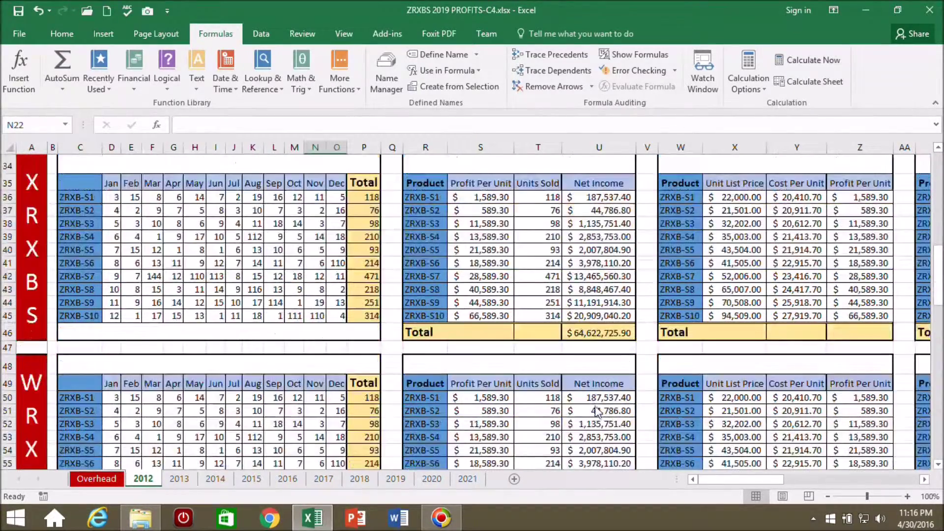
pyautogui.click(186, 338)
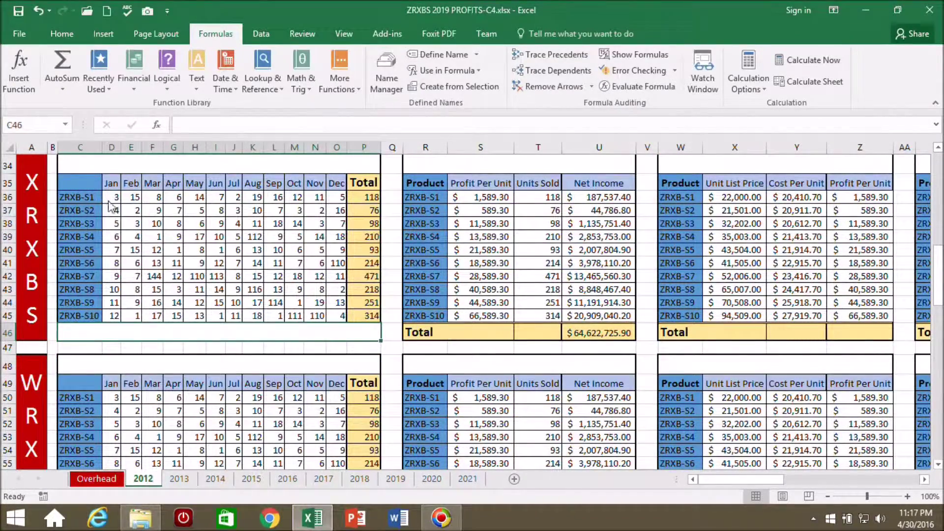
pyautogui.moveTo(111, 202); pyautogui.dragTo(132, 319)
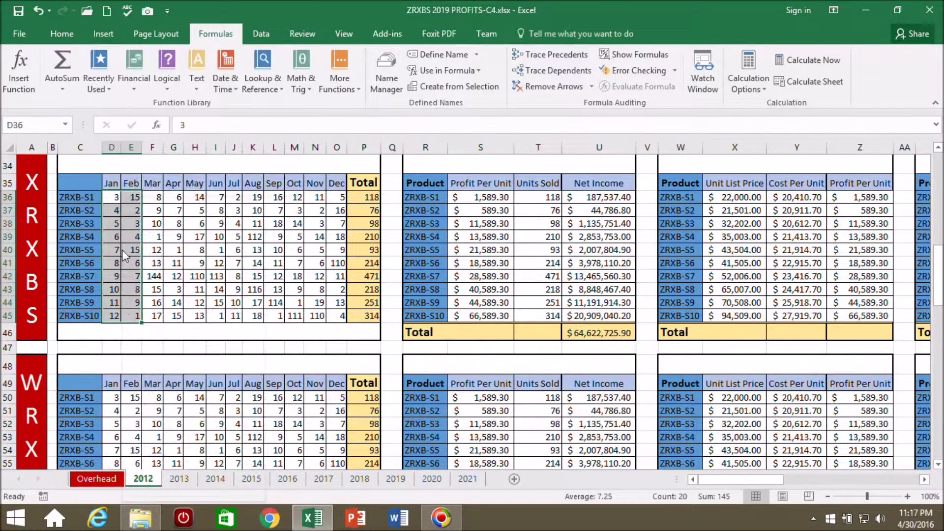
pyautogui.rightClick(124, 206)
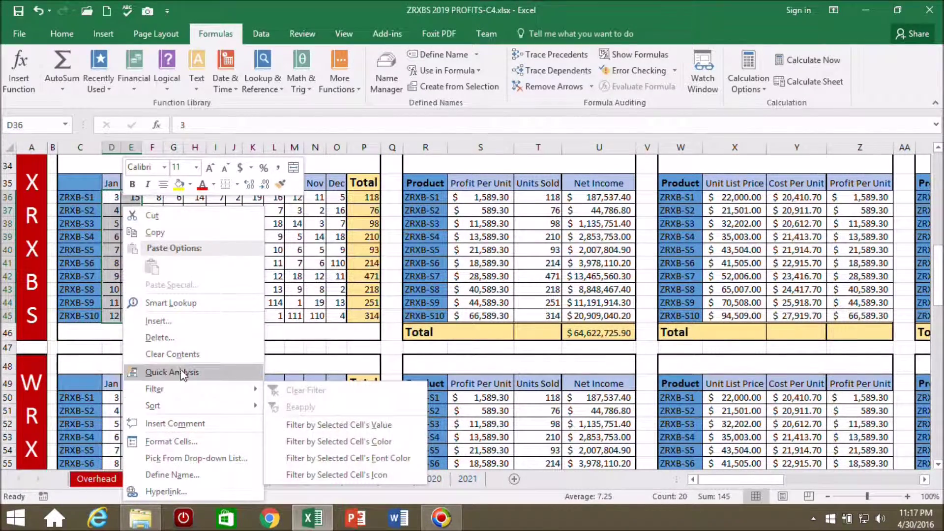
pyautogui.click(181, 355)
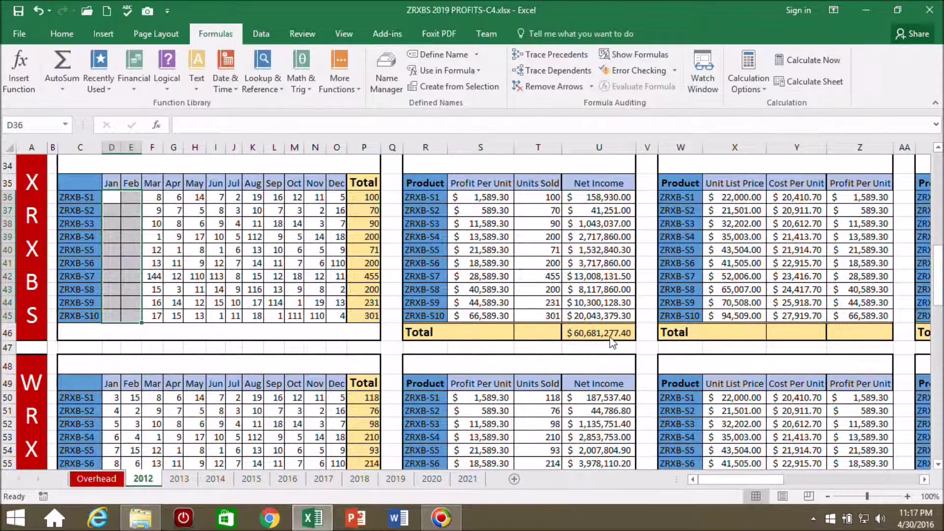
# Clear the April sales of the WRXBS products in G50:G59 to test that table's net income total
pyautogui.scroll(-3, 606, 344)
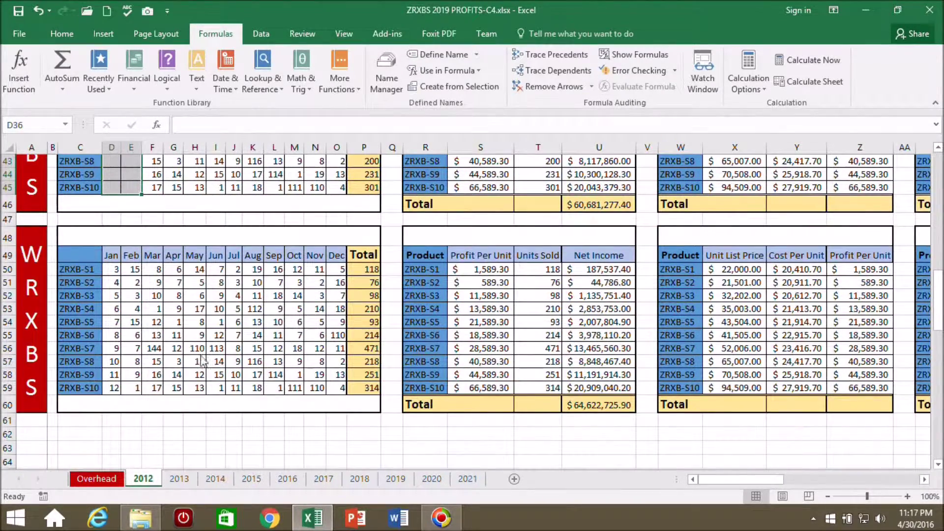
pyautogui.moveTo(169, 270); pyautogui.dragTo(182, 389)
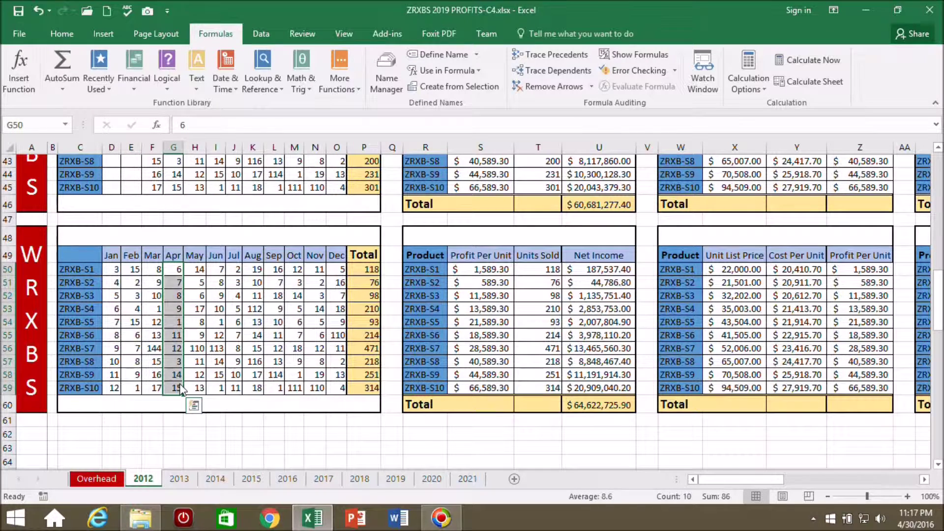
pyautogui.rightClick(181, 388)
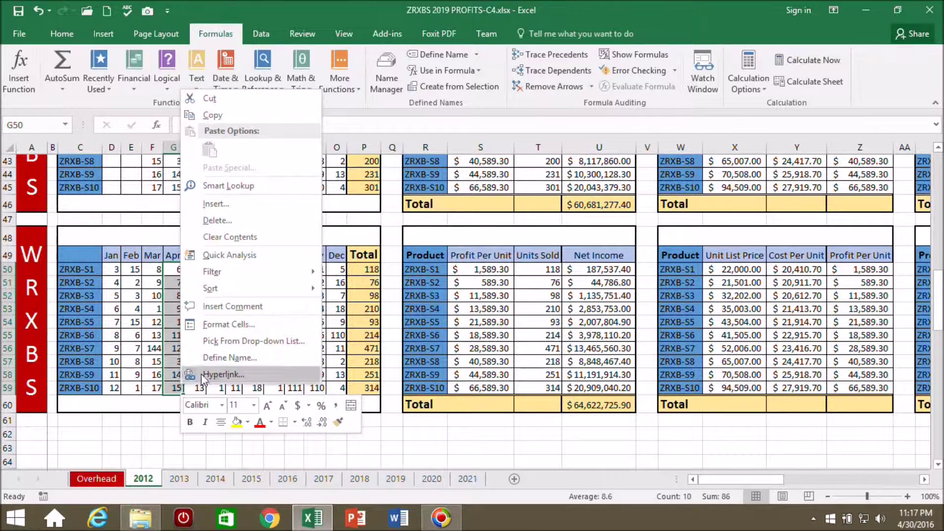
pyautogui.click(230, 238)
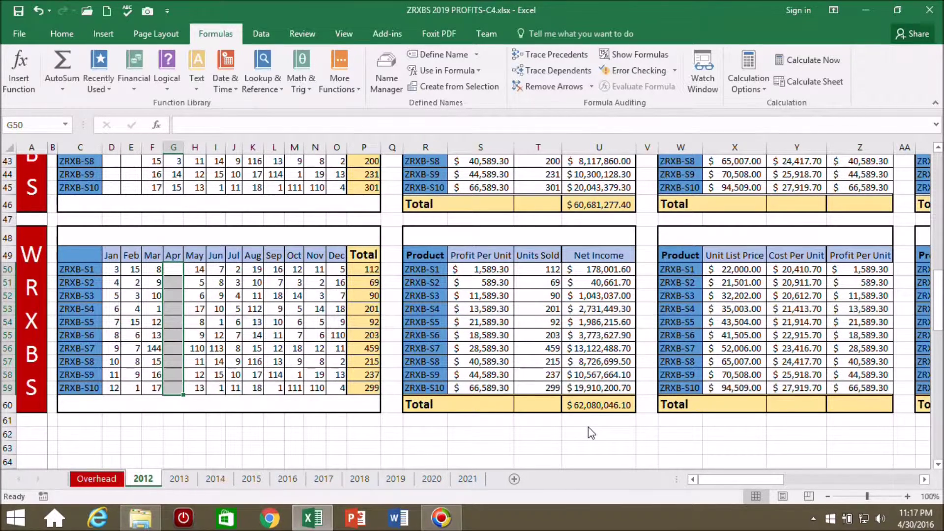
# Review the monthly sales, units sold and net income totals of the product line tables on the 2012 sheet
pyautogui.scroll(4, 622, 345)
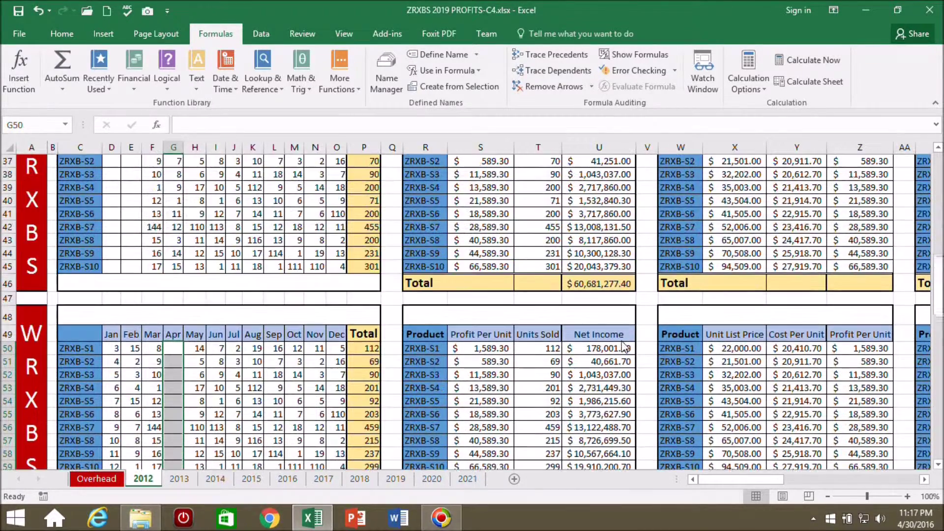
pyautogui.scroll(9, 622, 345)
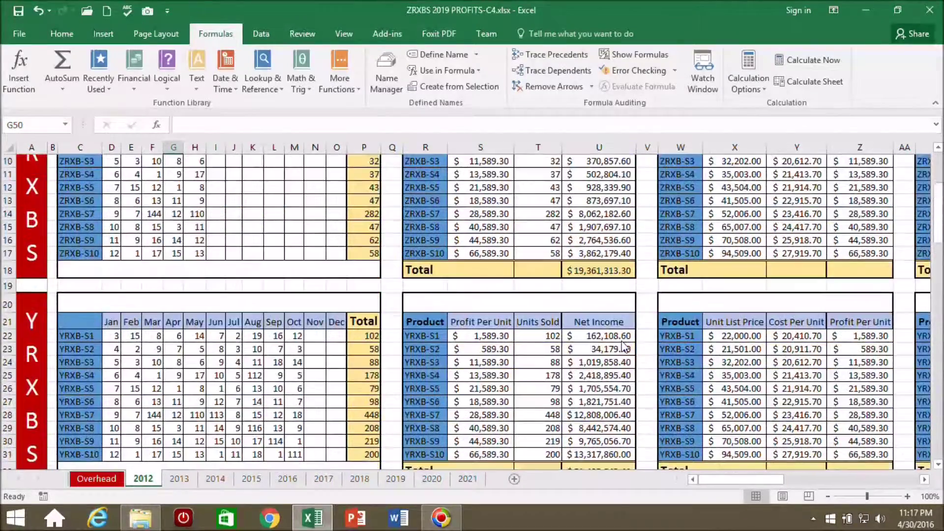
pyautogui.scroll(-1, 624, 347)
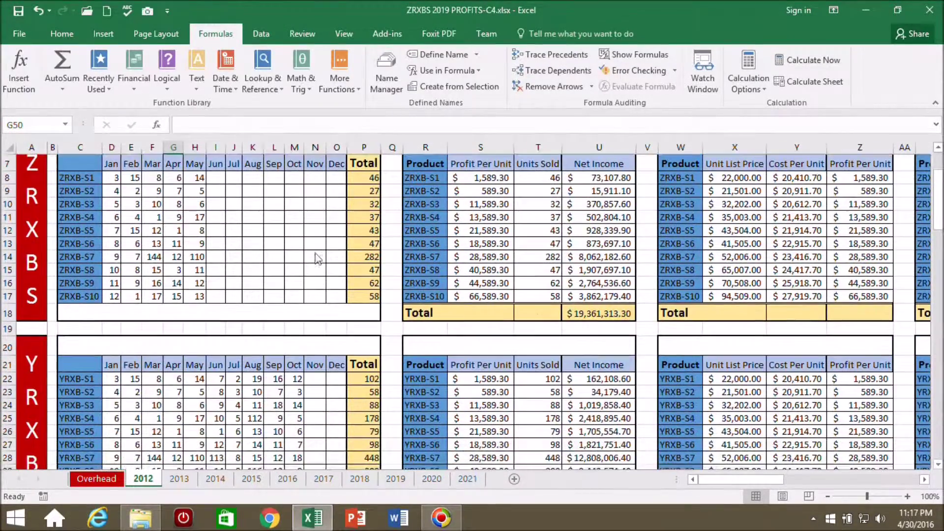
pyautogui.scroll(-3, 246, 246)
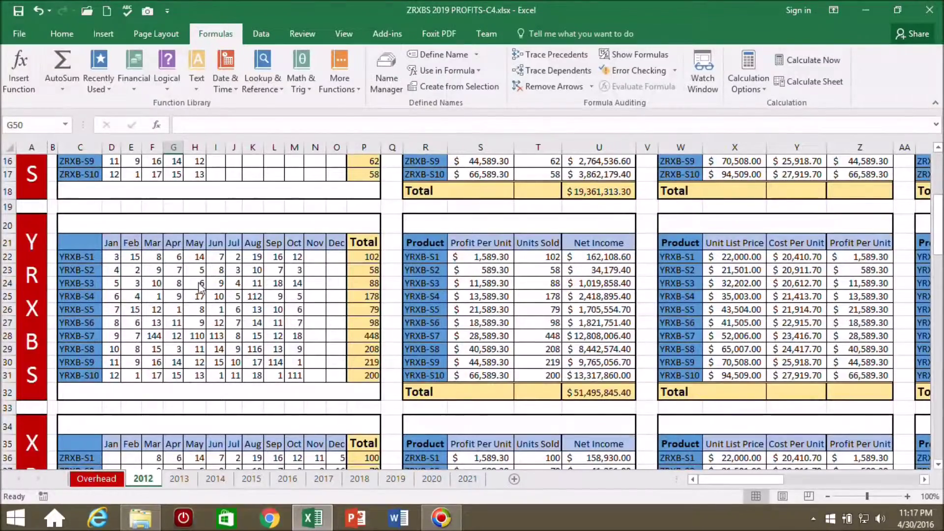
pyautogui.scroll(5, 230, 280)
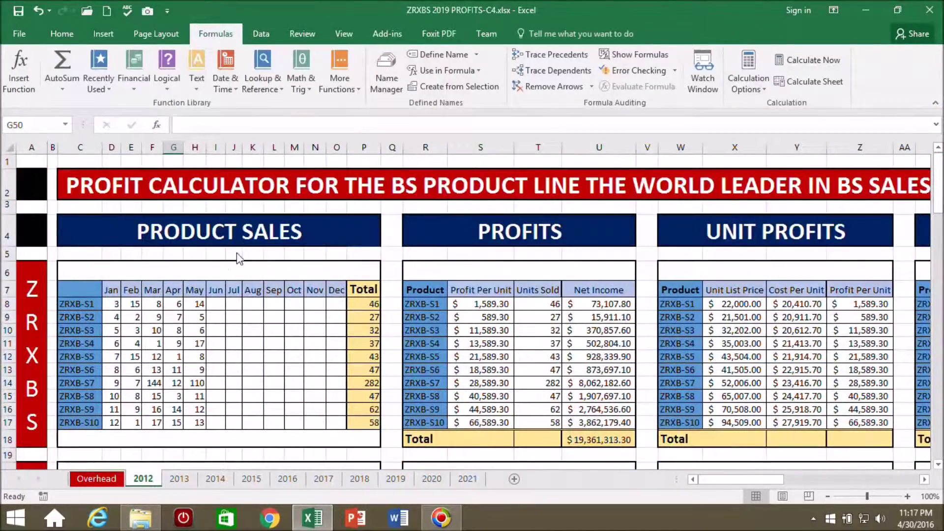
pyautogui.scroll(-5, 226, 276)
pyautogui.scroll(-9, 231, 283)
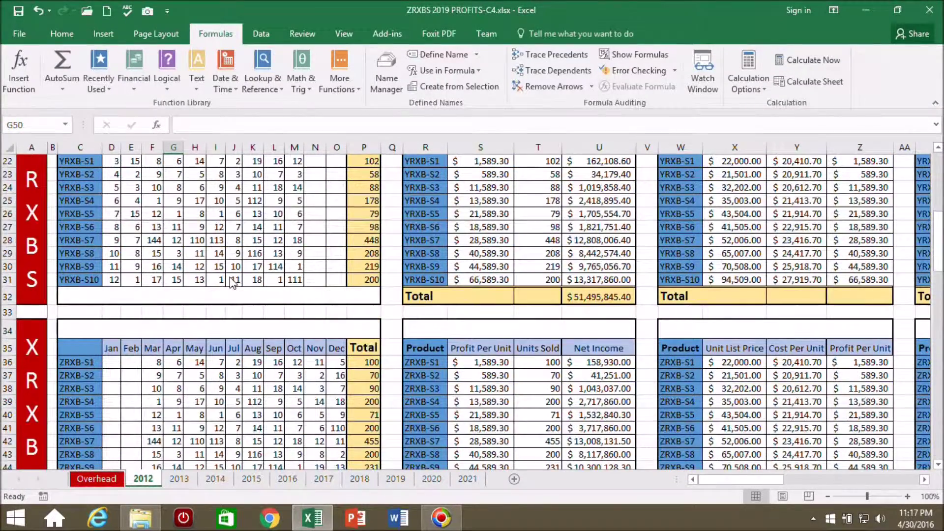
pyautogui.scroll(14, 234, 284)
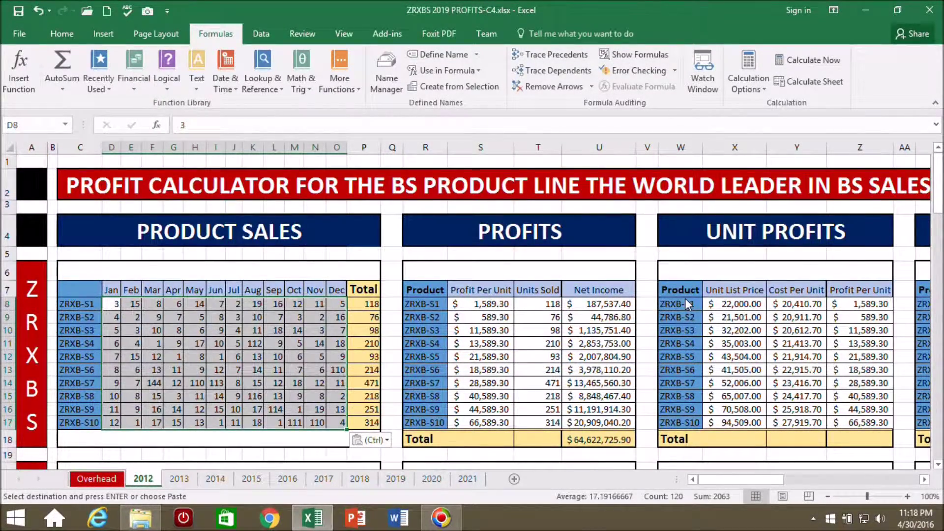
pyautogui.scroll(-6, 686, 298)
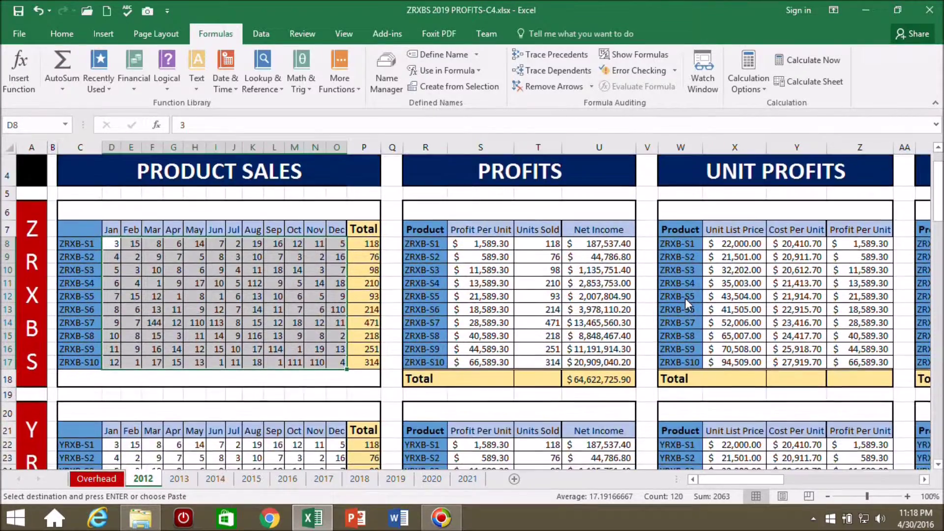
pyautogui.scroll(-5, 685, 298)
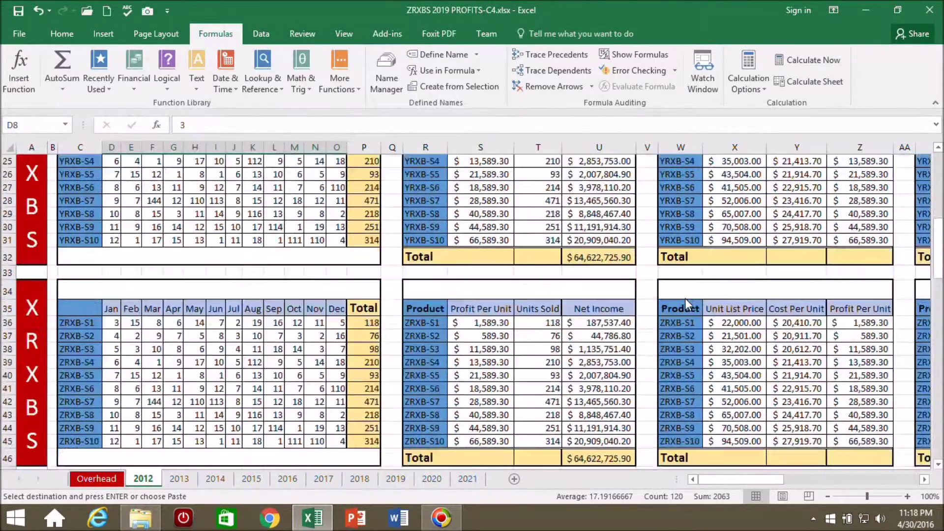
pyautogui.scroll(-4, 637, 422)
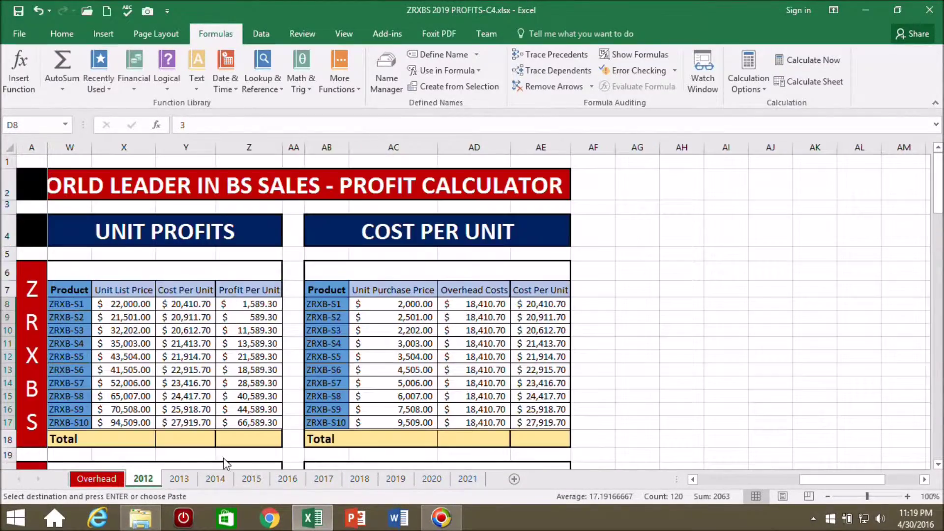
# Clear the May to December costs in G130:N139 of the 2012 Overhead Cost Pool on the Overhead sheet
pyautogui.click(97, 479)
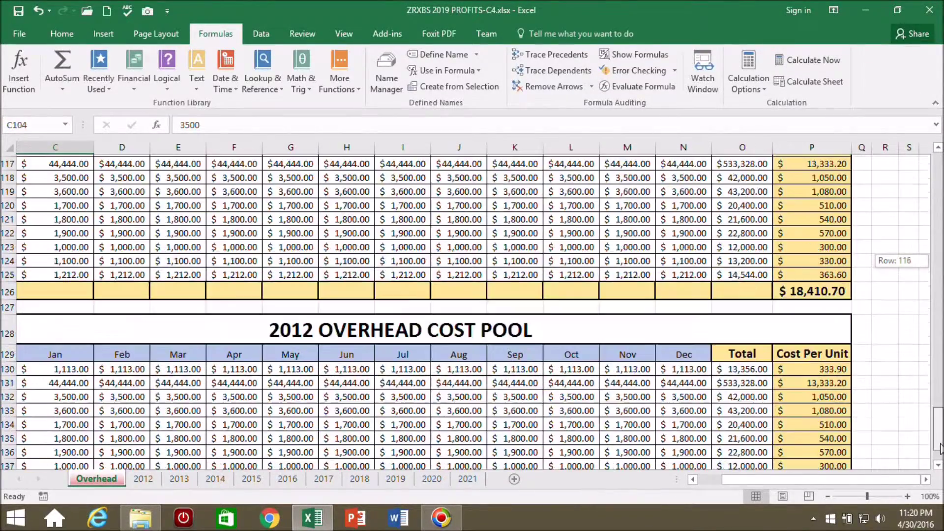
pyautogui.scroll(1, 932, 396)
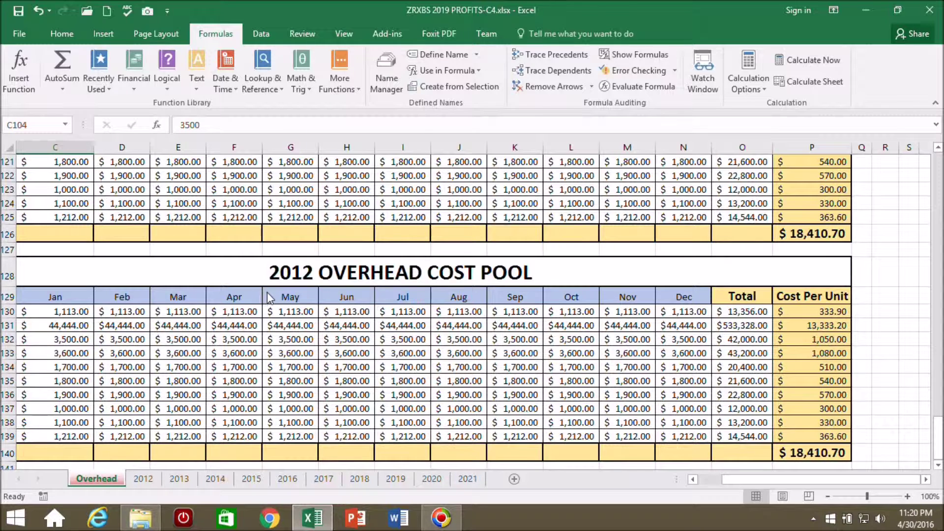
pyautogui.moveTo(272, 316); pyautogui.dragTo(683, 440)
pyautogui.rightClick(576, 338)
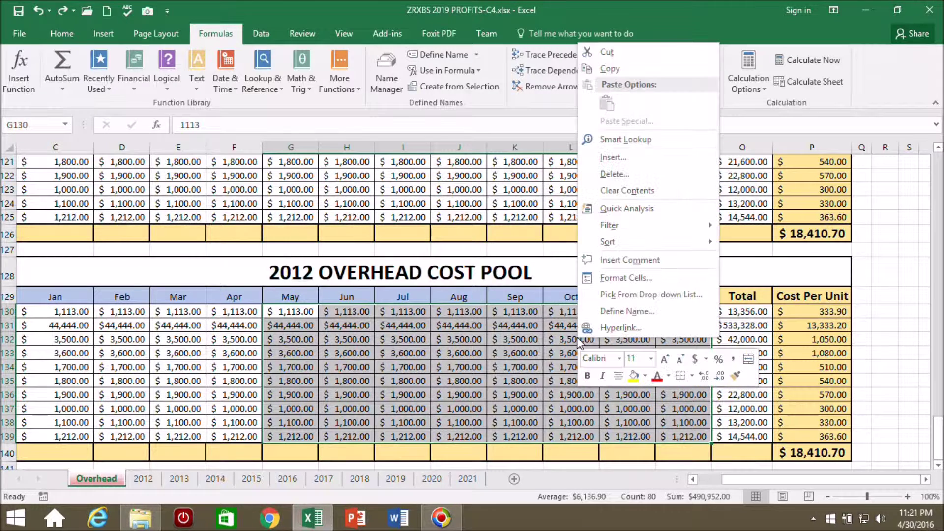
pyautogui.click(634, 191)
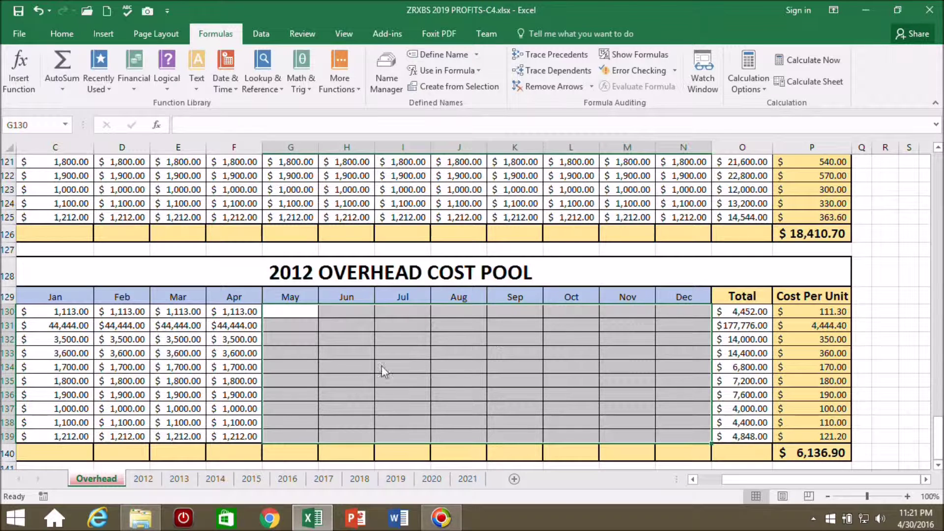
# On the 2012 sheet, clear the May to December sales of the ZRXBS products in H8:O17
pyautogui.click(143, 480)
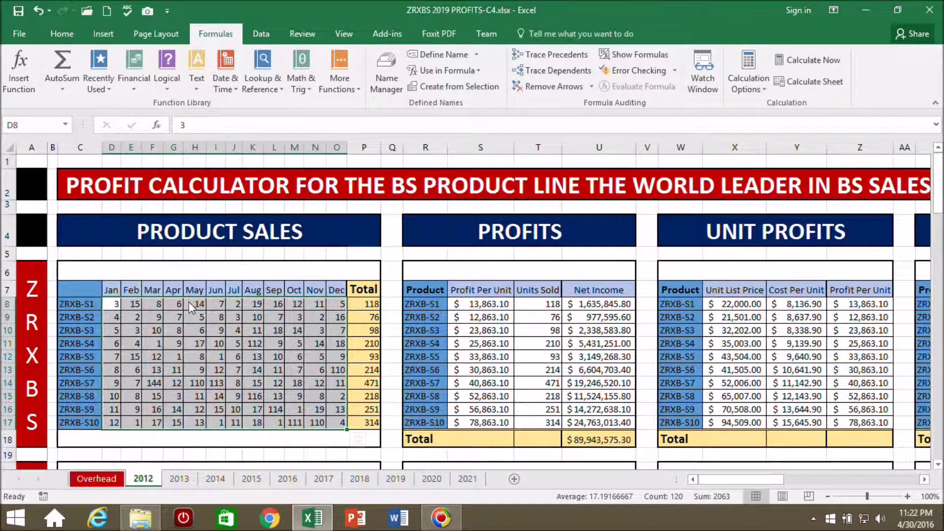
pyautogui.moveTo(189, 302); pyautogui.dragTo(335, 436)
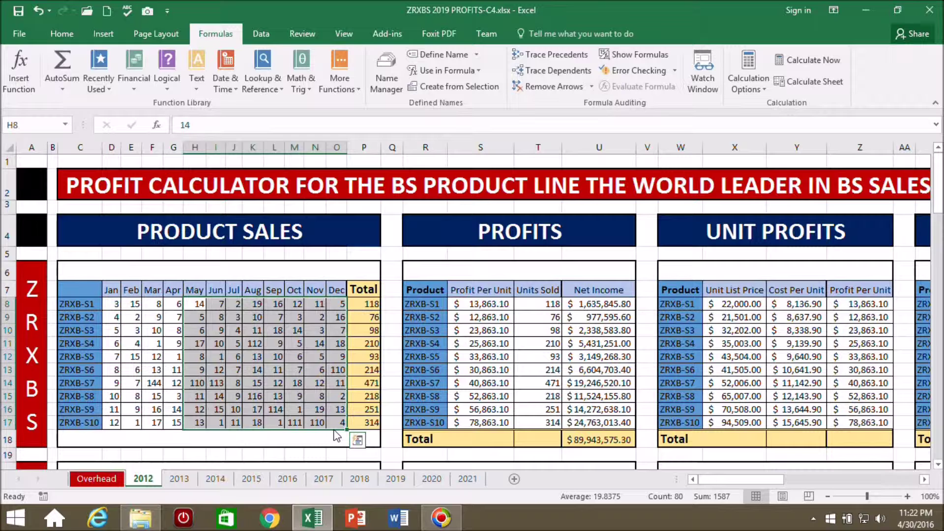
pyautogui.rightClick(282, 347)
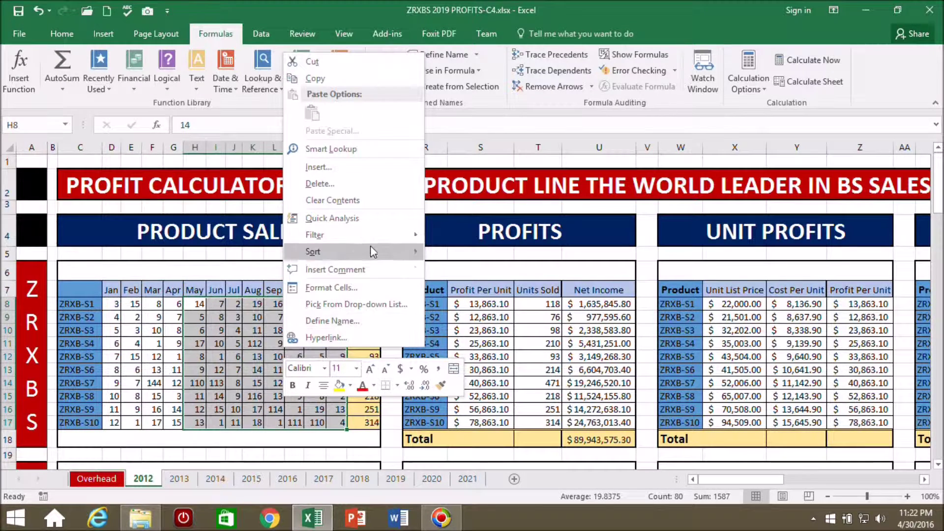
pyautogui.click(367, 201)
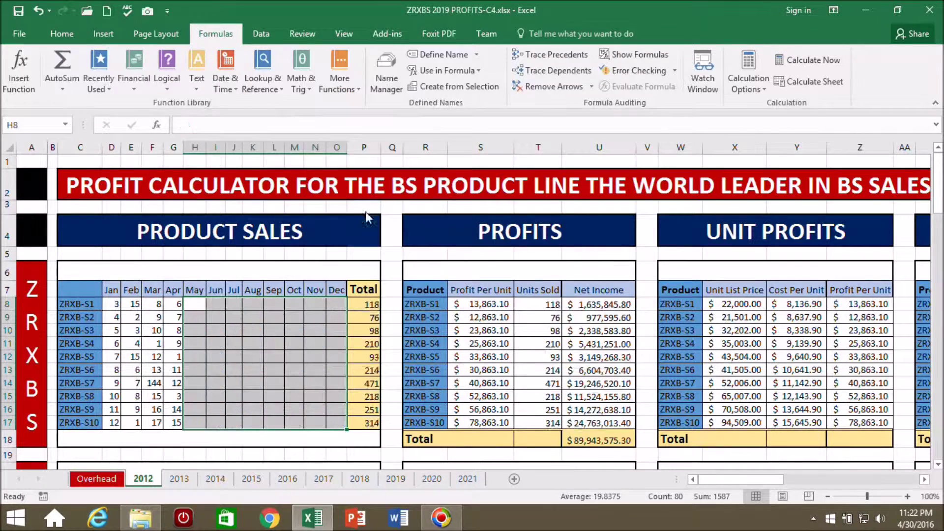
# Clear the May to December sales of the WRXBS products in H50:O59
pyautogui.scroll(-13, 910, 313)
pyautogui.moveTo(195, 308); pyautogui.dragTo(339, 427)
pyautogui.rightClick(269, 375)
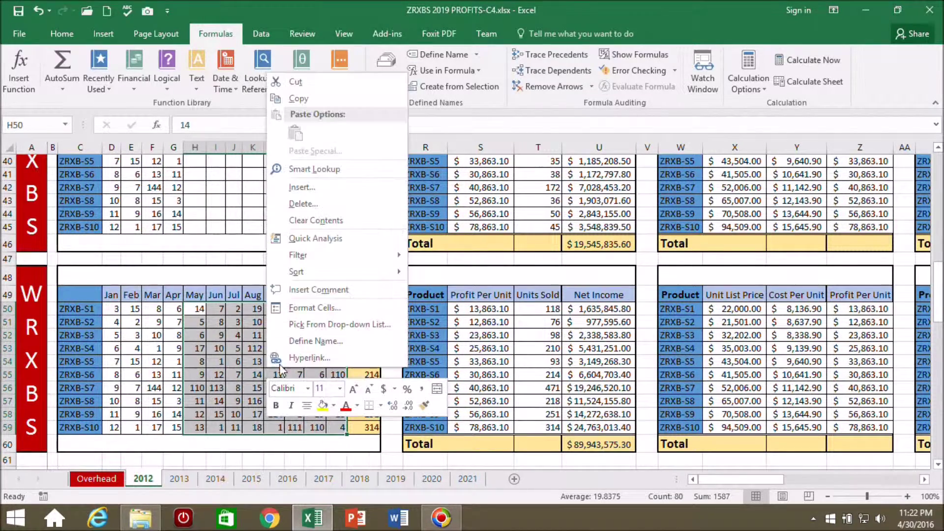
pyautogui.click(318, 229)
# Check the Net Income totals in the Profits tables from the ZRXBS product line downward
pyautogui.moveTo(939, 297); pyautogui.dragTo(939, 186)
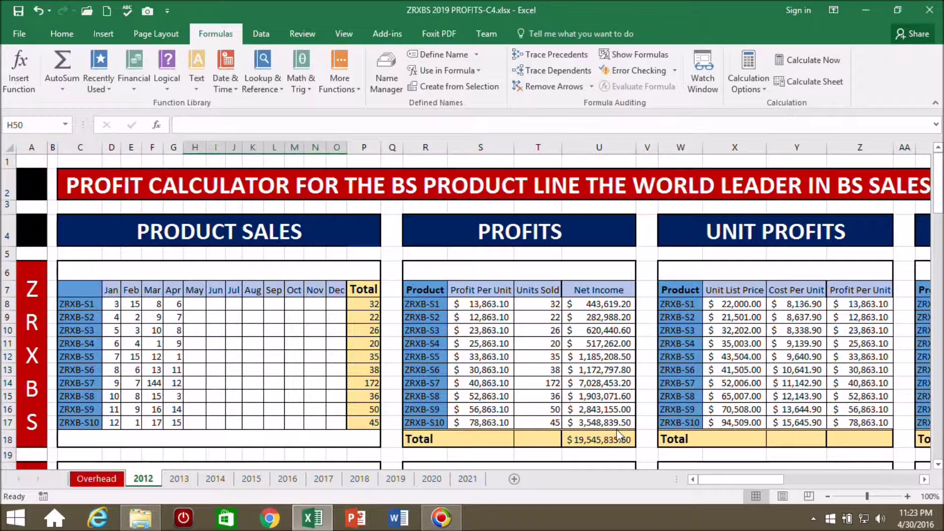
pyautogui.scroll(-2, 618, 433)
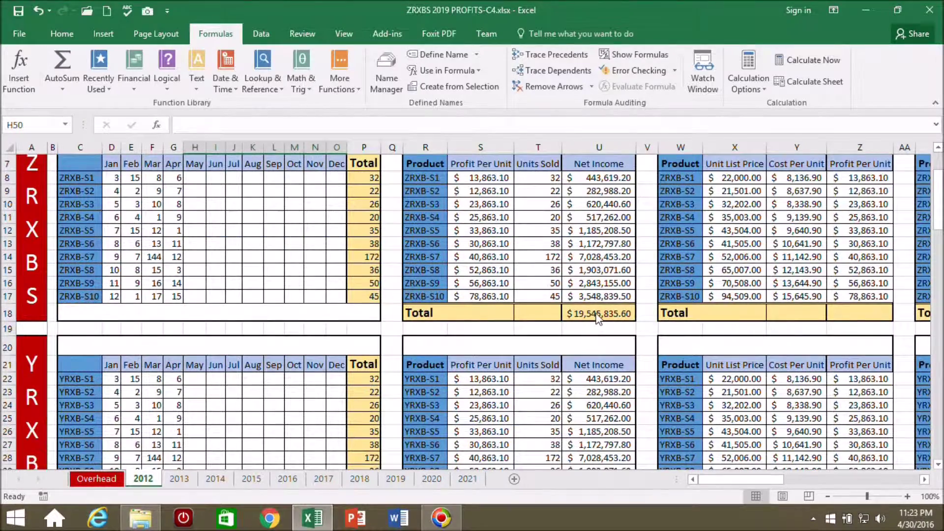
pyautogui.scroll(-5, 598, 319)
pyautogui.scroll(-8, 598, 319)
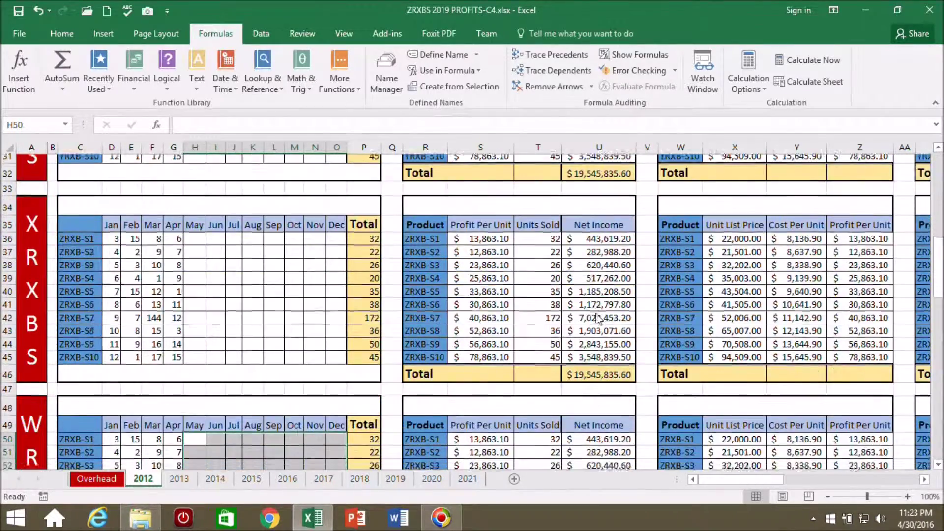